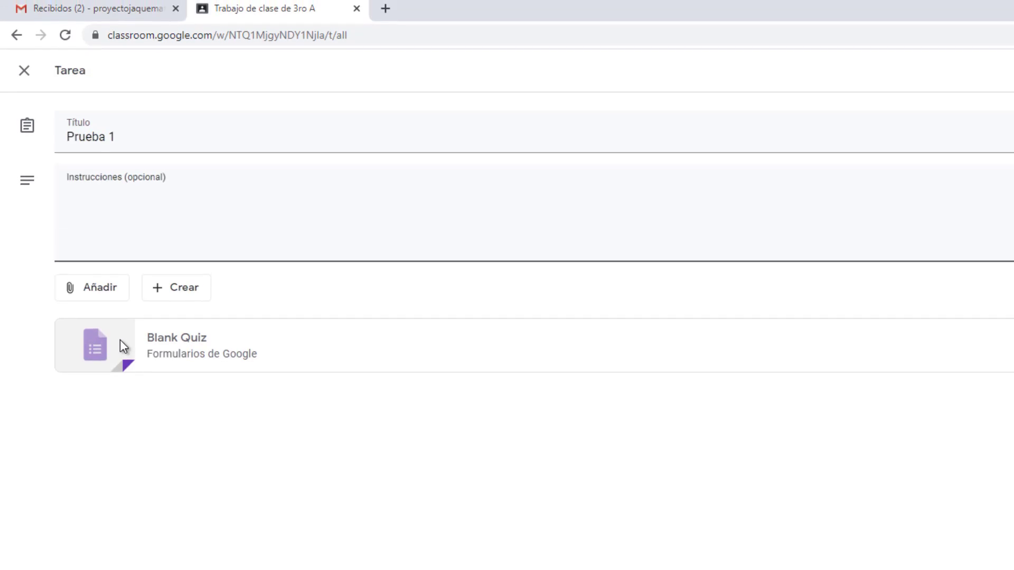
- Open the Blank Quiz form attached to the assignment and rename it Prueba1
{"action": "left_click", "coordinate": [119, 324]}
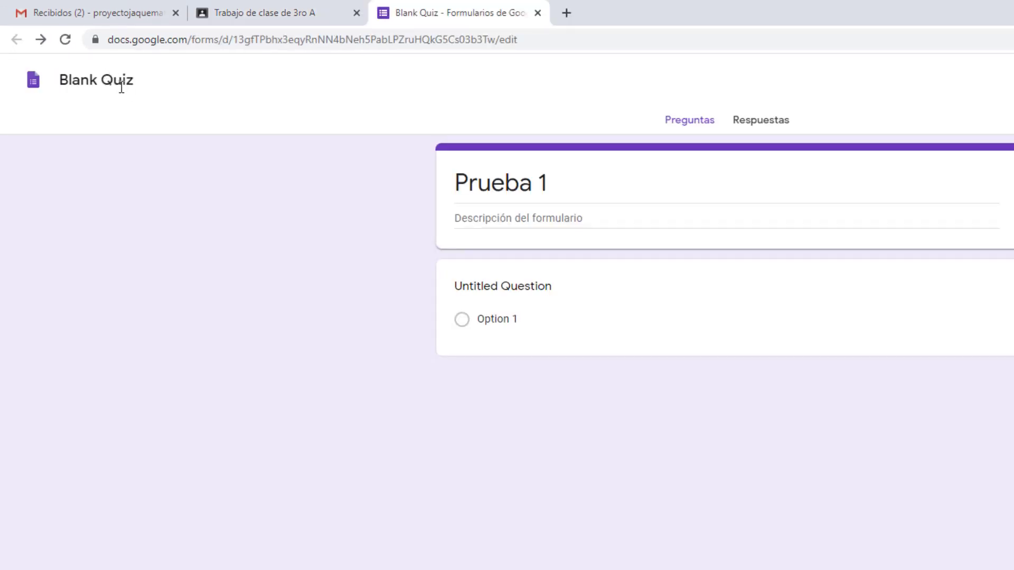
{"action": "left_click", "coordinate": [129, 85]}
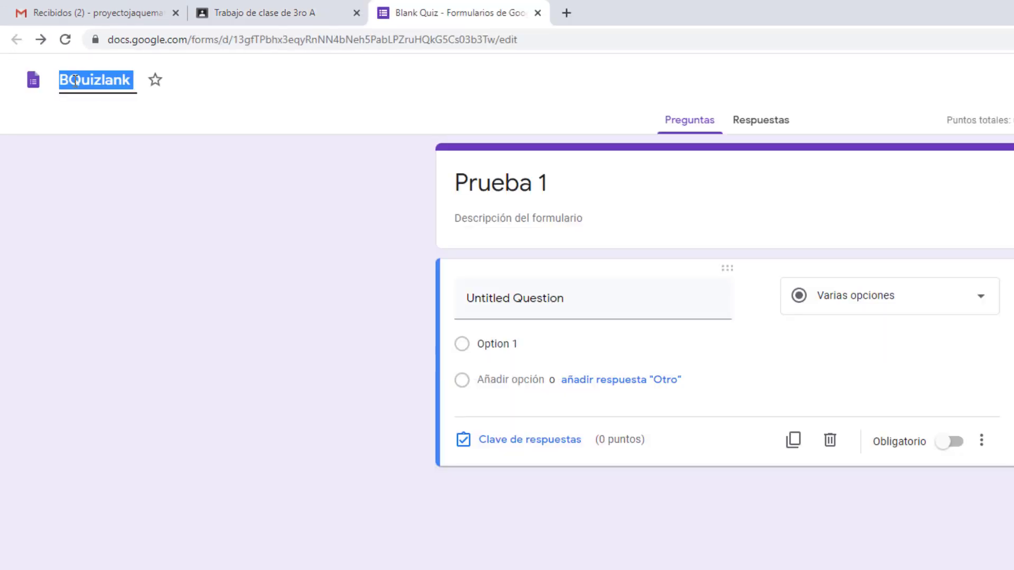
{"action": "type", "text": "Prueba1"}
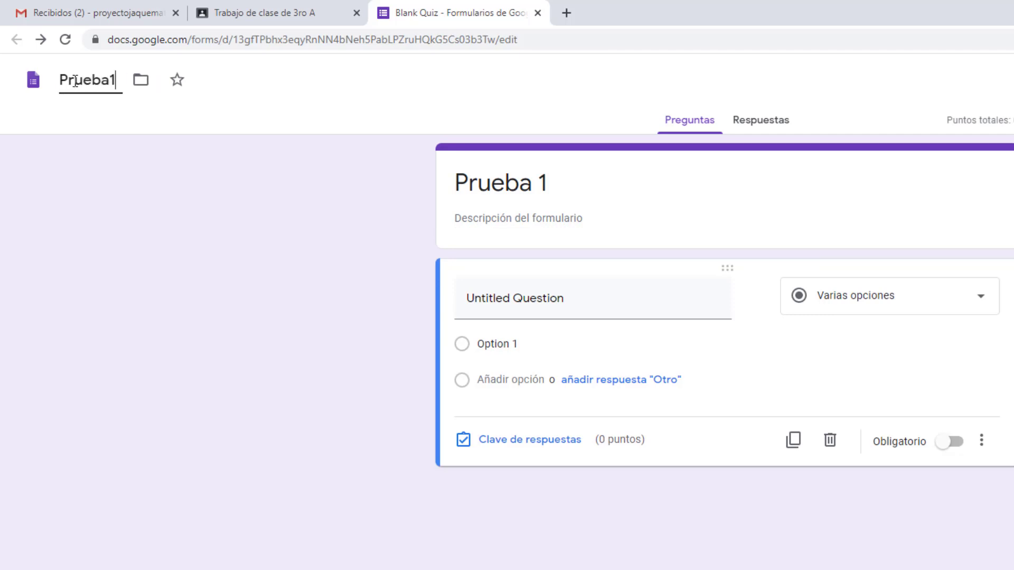
{"action": "left_click", "coordinate": [317, 240]}
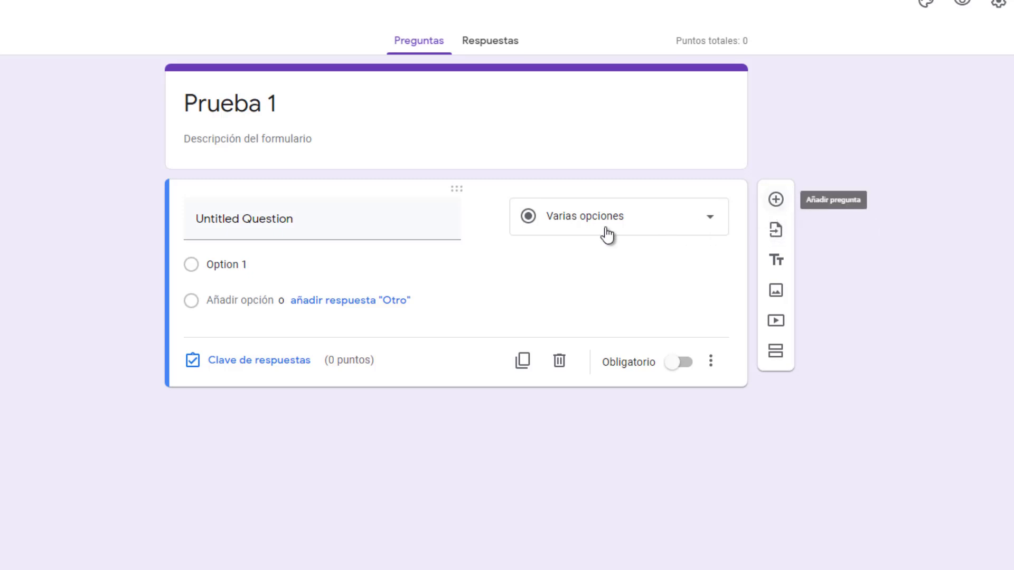
- Title the first question "Nombre del Estudiante" and change its type to Respuesta corta
{"action": "left_click", "coordinate": [353, 217]}
{"action": "type", "text": "Nombre d"}
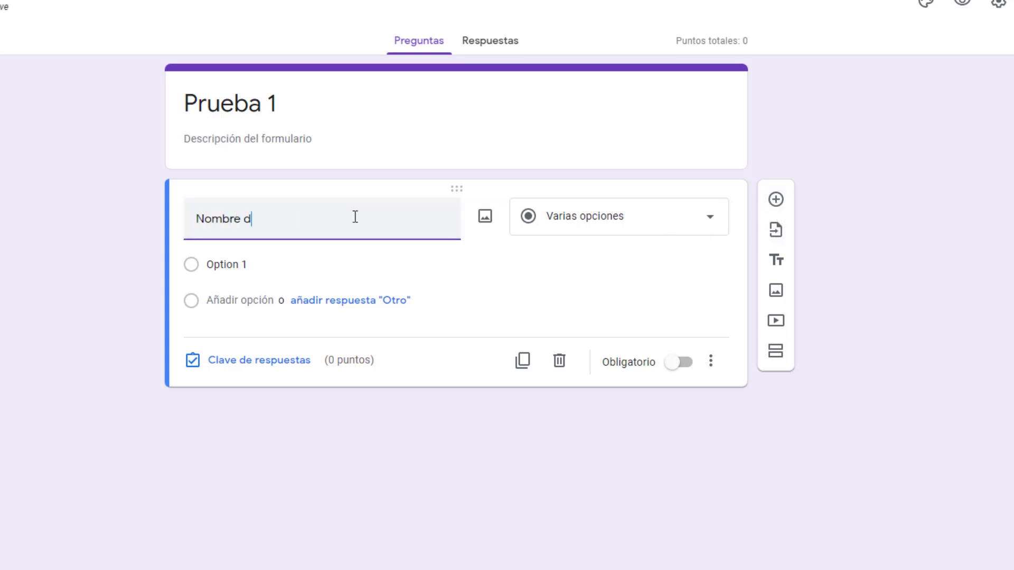
{"action": "type", "text": "el Estudiante"}
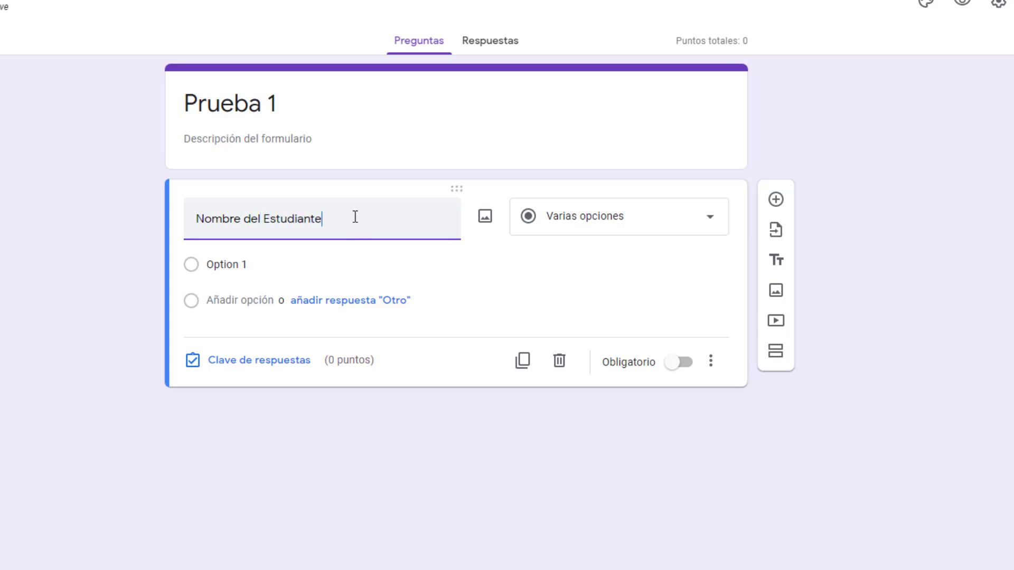
{"action": "key", "text": "Return"}
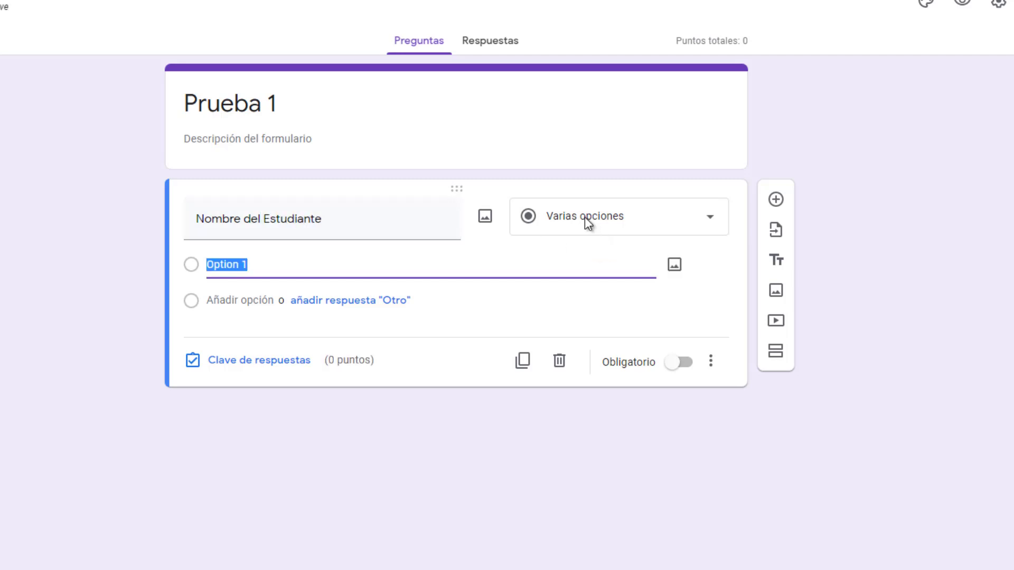
{"action": "left_click", "coordinate": [559, 228]}
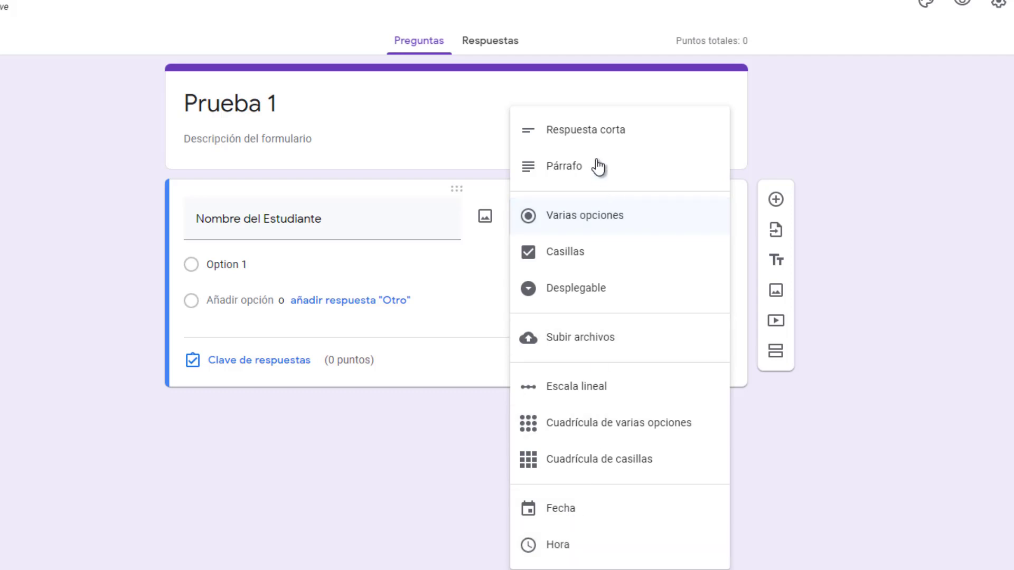
{"action": "left_click", "coordinate": [578, 134]}
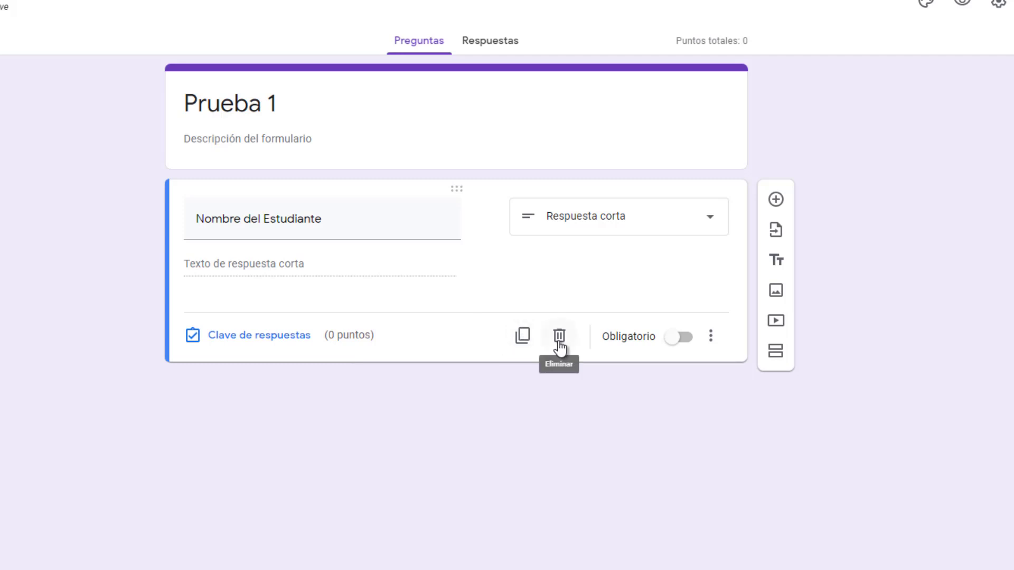
- Make the student name question required and turn on its response validation
{"action": "left_click", "coordinate": [680, 345]}
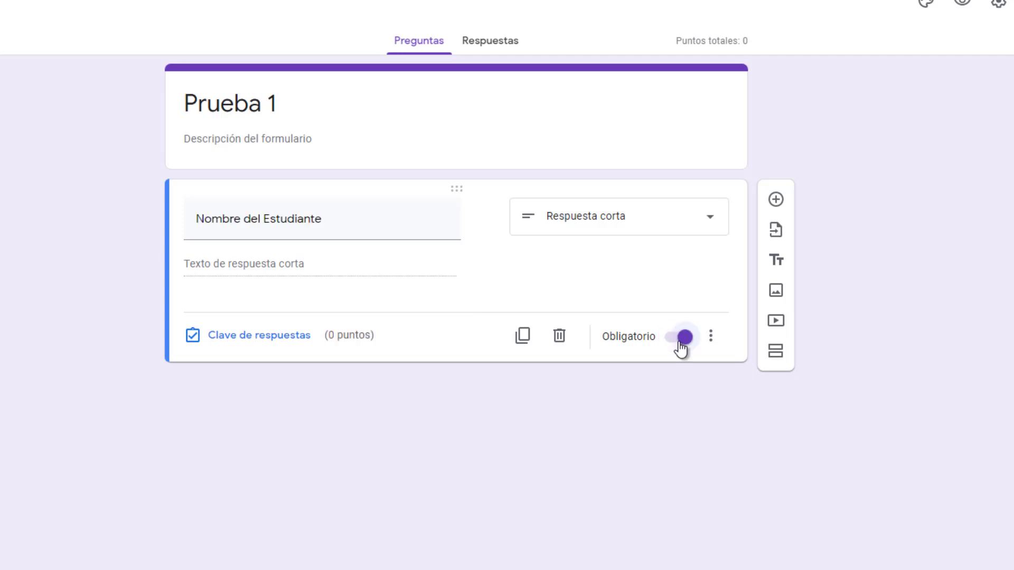
{"action": "left_click", "coordinate": [712, 338]}
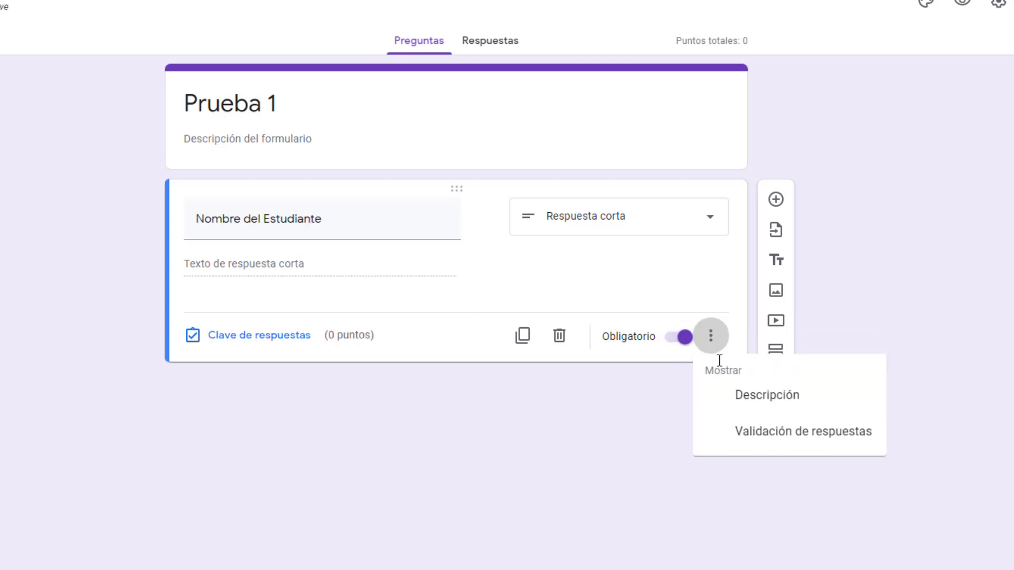
{"action": "left_click", "coordinate": [740, 430]}
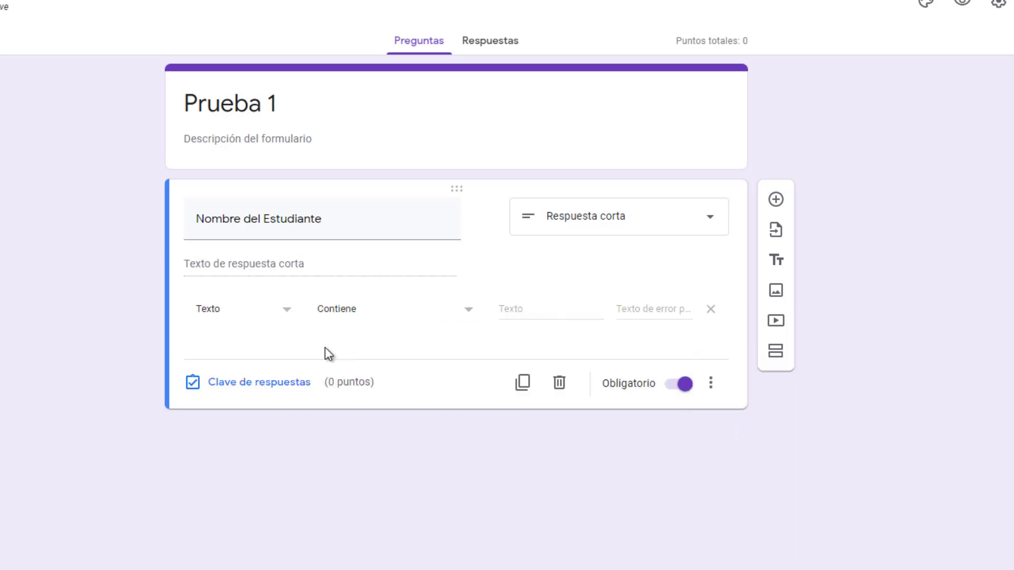
- Add a new question titled "1. ¿Qué es un binomio de Newton?"
{"action": "left_click", "coordinate": [775, 203]}
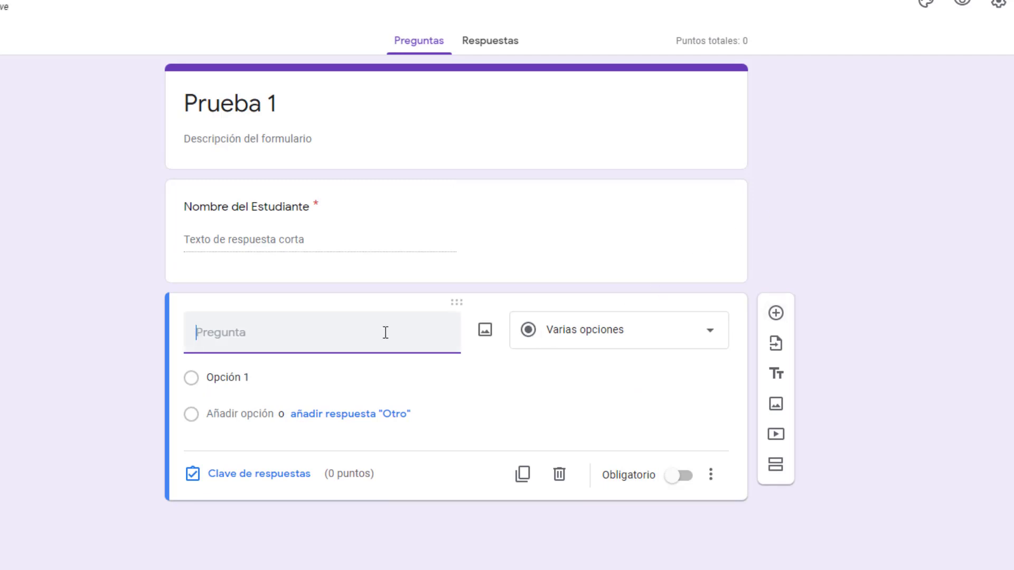
{"action": "type", "text": "¿Qué es un binomio de Newton?"}
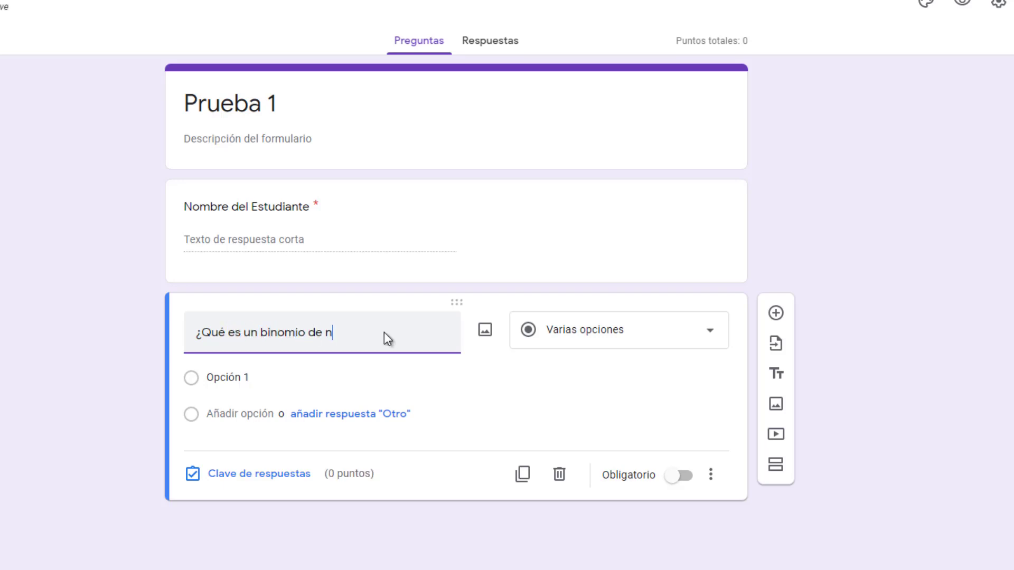
{"action": "left_click", "coordinate": [199, 333]}
{"action": "type", "text": "1."}
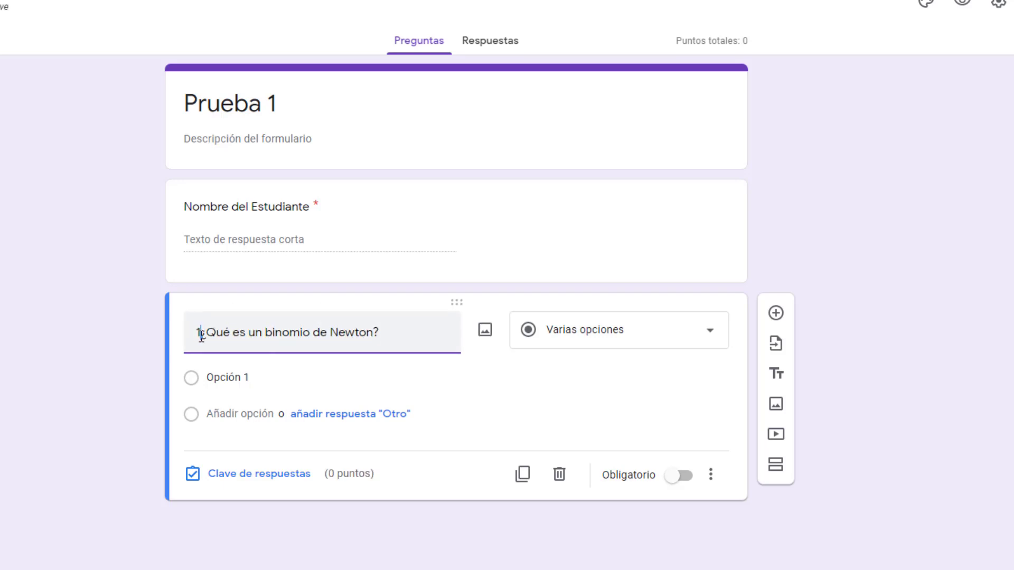
- Set the question's first option to "Es la fórmula que nos permite hallar las potencias de un binomio"
{"action": "left_click", "coordinate": [290, 375]}
{"action": "type", "text": "Es la formula que nos permite hallar las p"}
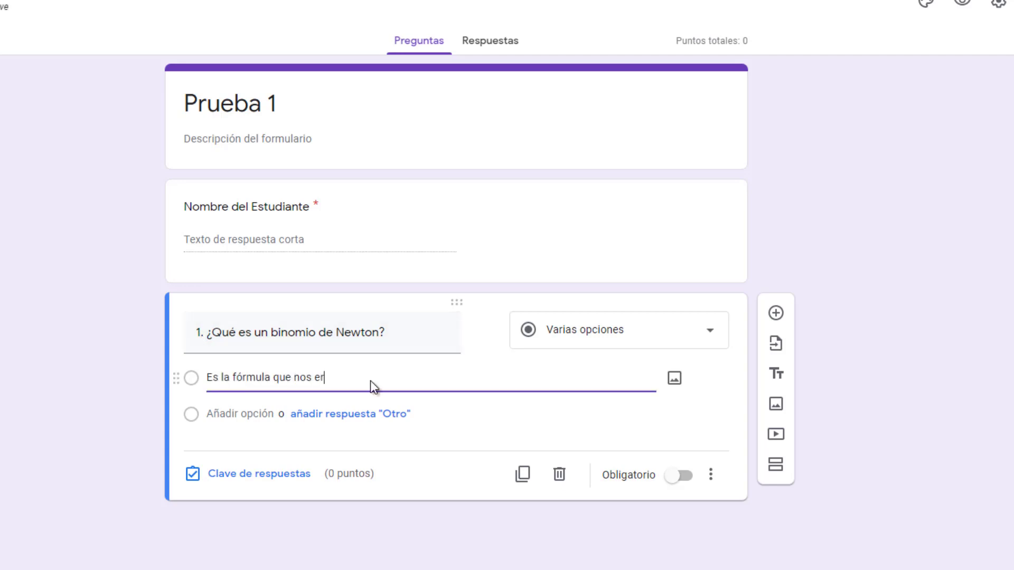
{"action": "type", "text": "otencias de un binomio"}
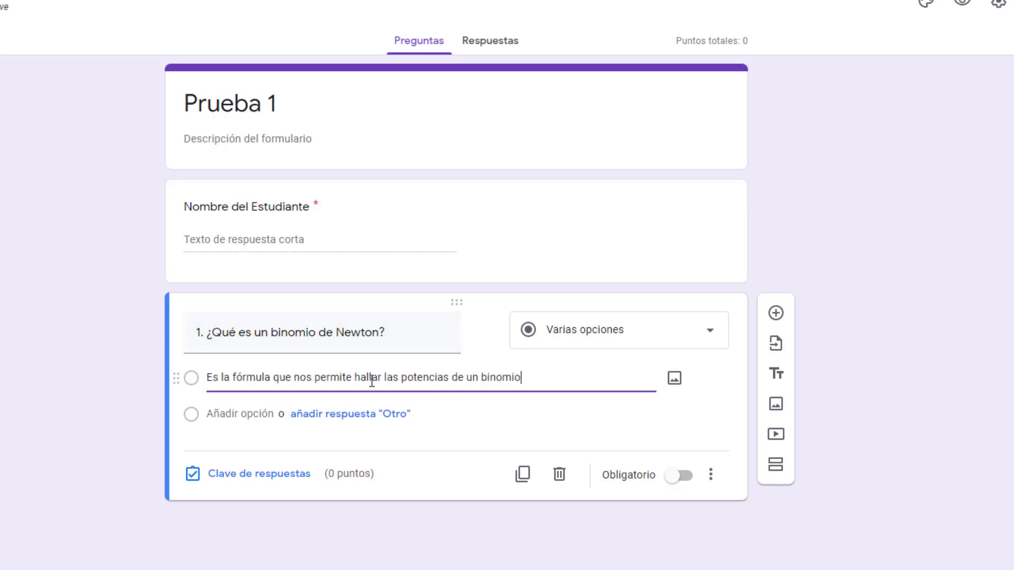
- Add a second option reading "Es la fórmula que nos permite cálcular el área de una circunferencia"
{"action": "key", "text": "Return"}
{"action": "type", "text": "Es la fórmula que nos permite cálcular el área de un rectángulo"}
{"action": "key", "text": "BackSpace"}
{"action": "key", "text": "BackSpace"}
{"action": "key", "text": "BackSpace"}
{"action": "key", "text": "BackSpace"}
{"action": "key", "text": "BackSpace"}
{"action": "key", "text": "BackSpace"}
{"action": "key", "text": "BackSpace"}
{"action": "key", "text": "BackSpace"}
{"action": "key", "text": "BackSpace"}
{"action": "key", "text": "BackSpace"}
{"action": "key", "text": "BackSpace"}
{"action": "type", "text": "a circunferencia"}
- Add a third option reading "Es la fórmula que nos ayuda a calcular una raiz cúbica"
{"action": "key", "text": "Return"}
{"action": "type", "text": "Es la fórmula que nos ayuda a calcular u"}
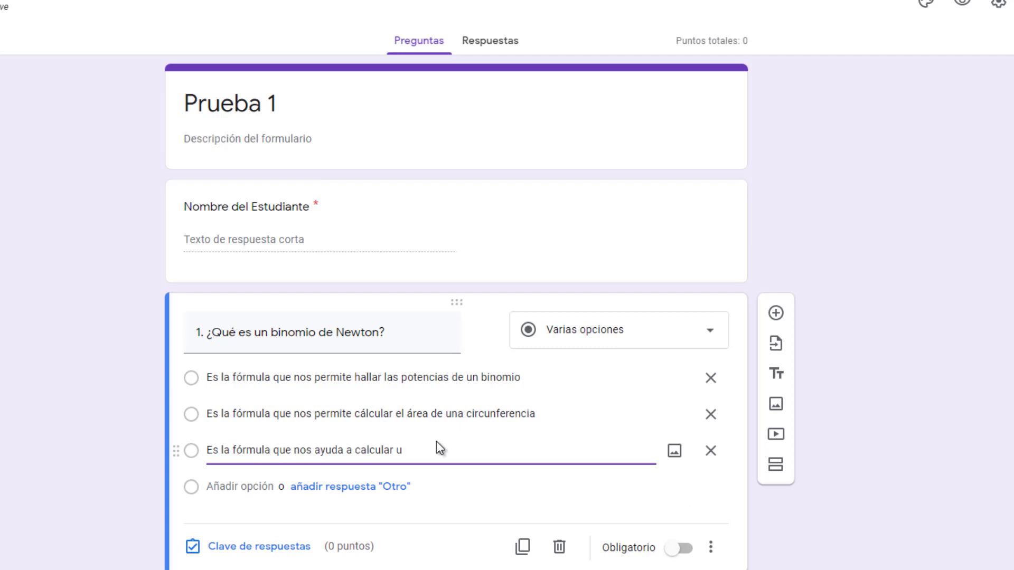
{"action": "type", "text": "na raiz bi"}
{"action": "type", "text": "úbica"}
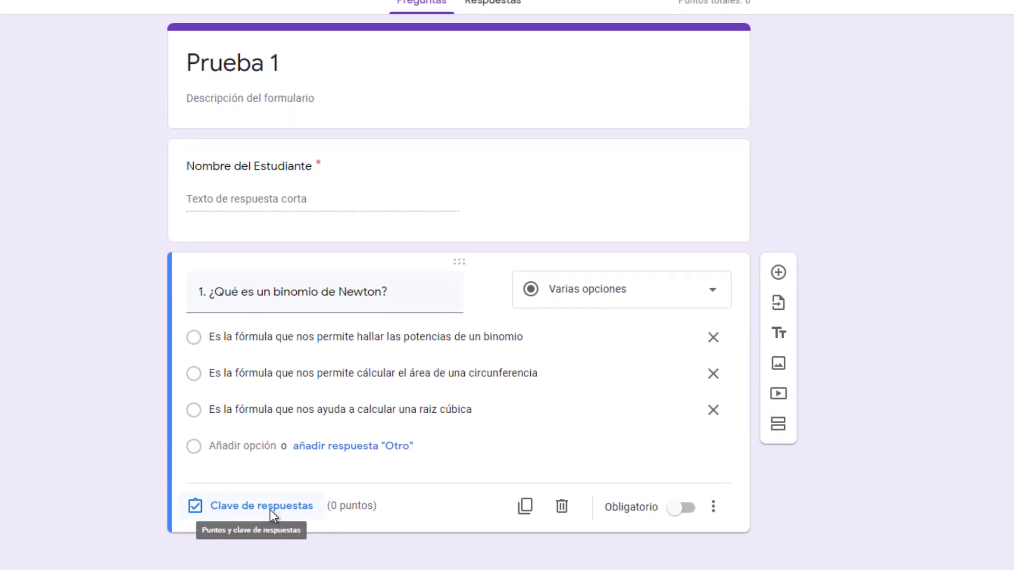
- In the Newton question's answer key, mark the option about the powers of a binomial as correct and assign 10 points
{"action": "left_click", "coordinate": [270, 532]}
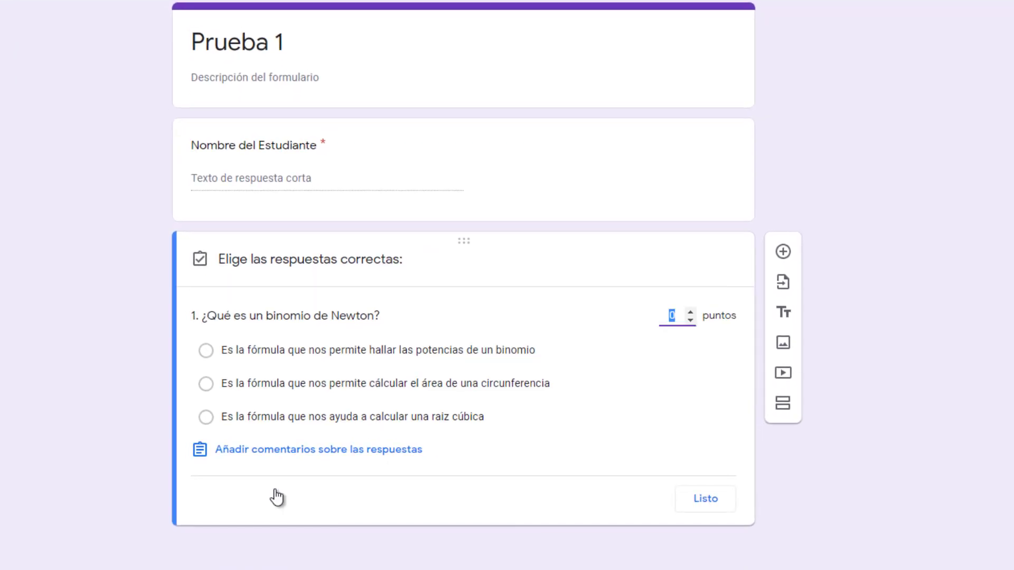
{"action": "left_click", "coordinate": [391, 353]}
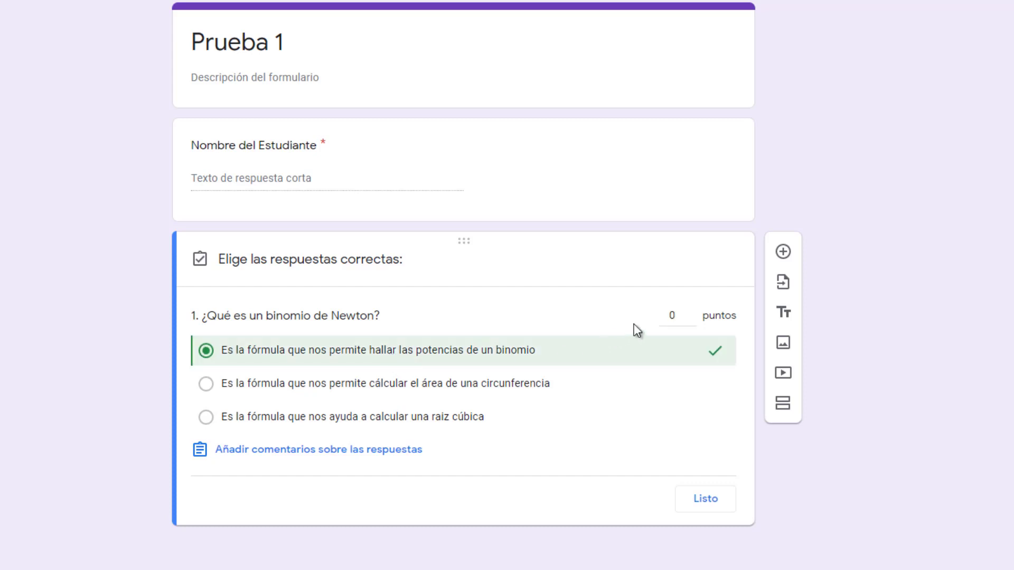
{"action": "left_click", "coordinate": [673, 317]}
{"action": "key", "text": "BackSpace"}
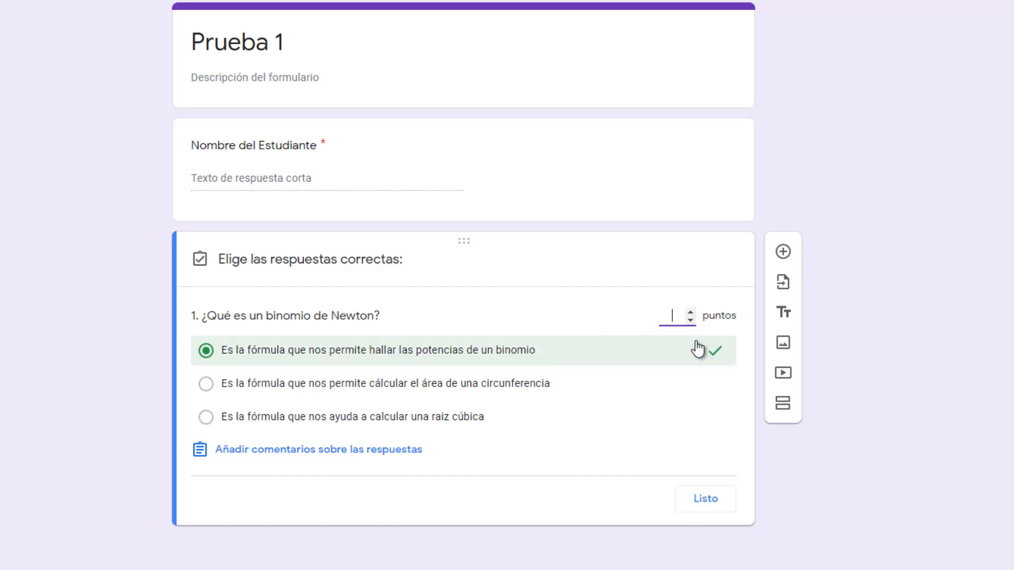
{"action": "type", "text": "10"}
{"action": "left_click", "coordinate": [705, 500]}
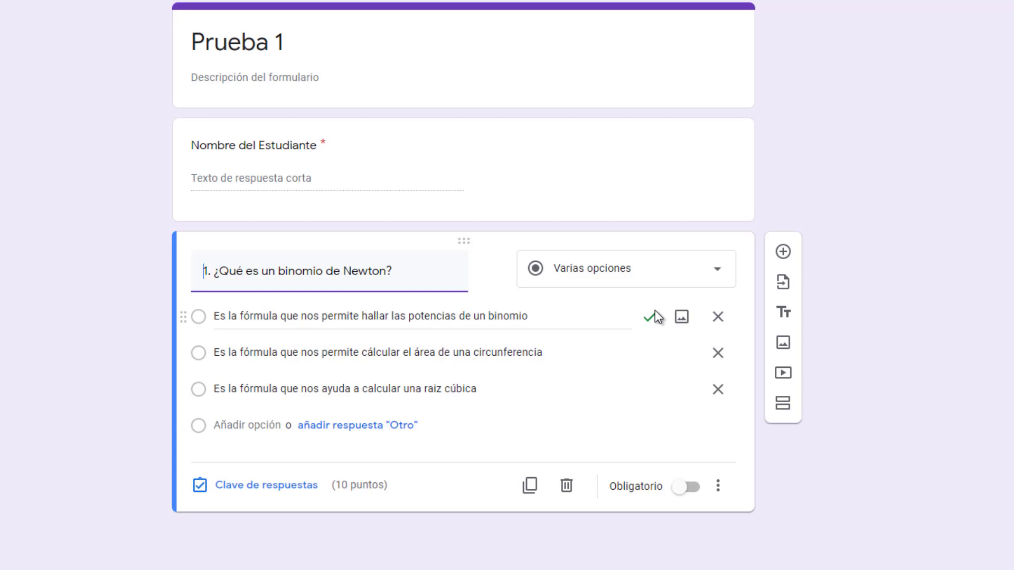
- Add a question: "Juan gana 200 monedas al mes, más 12 monedas por producto vendido. El último mes ganó 644 monedas ¿cuántos productos vendió el último mes?"
{"action": "scroll", "coordinate": [728, 261], "scroll_direction": "down", "scroll_amount": 2}
{"action": "scroll", "coordinate": [790, 201], "scroll_direction": "down", "scroll_amount": 2}
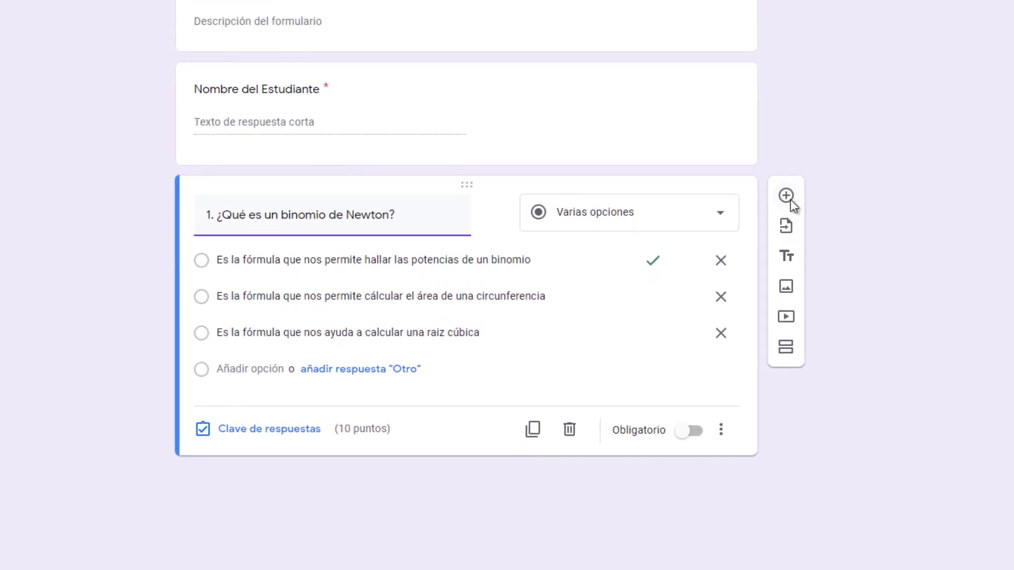
{"action": "left_click", "coordinate": [789, 194]}
{"action": "left_click", "coordinate": [294, 387]}
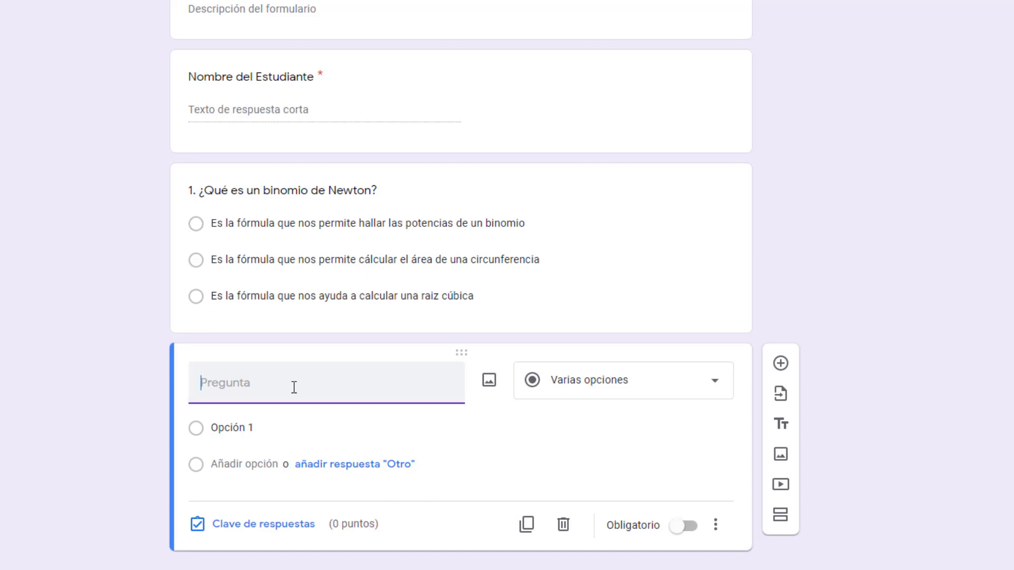
{"action": "type", "text": "Juan gana 200 monedas al mes, más 12 monedas por producto vendido. El último mes ganó 644 monedas ¿cuántos productos vendió el último mes?"}
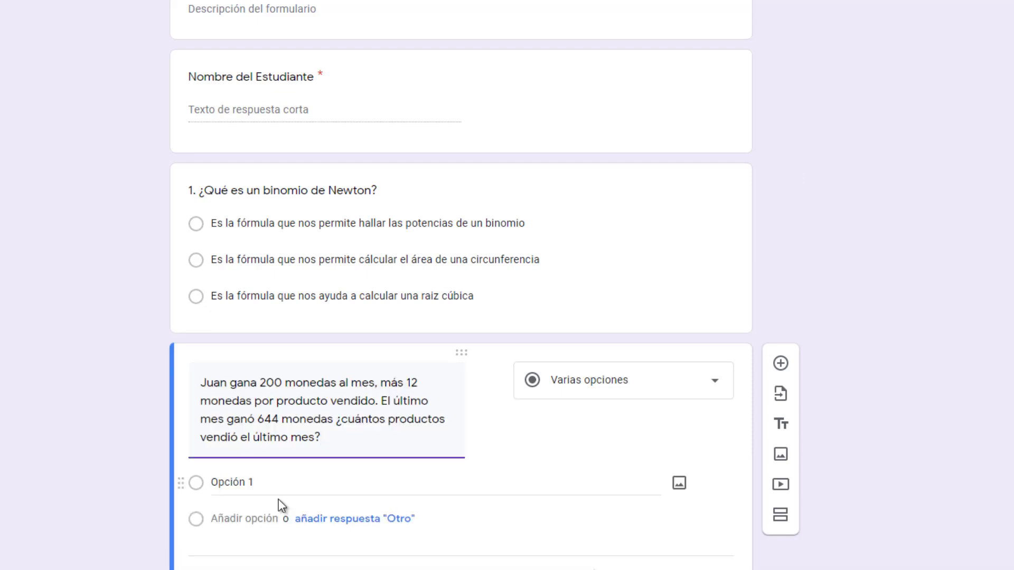
- Make the coin word problem a Respuesta corta question with response validation set to Número, Es número
{"action": "left_click", "coordinate": [554, 389]}
{"action": "left_click", "coordinate": [623, 103]}
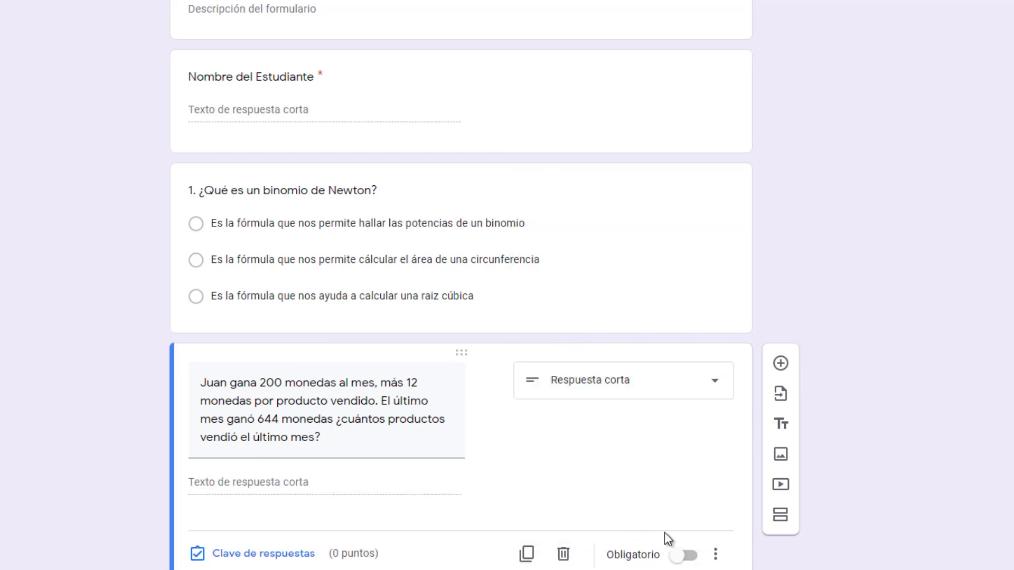
{"action": "scroll", "coordinate": [722, 564], "scroll_direction": "down", "scroll_amount": 1}
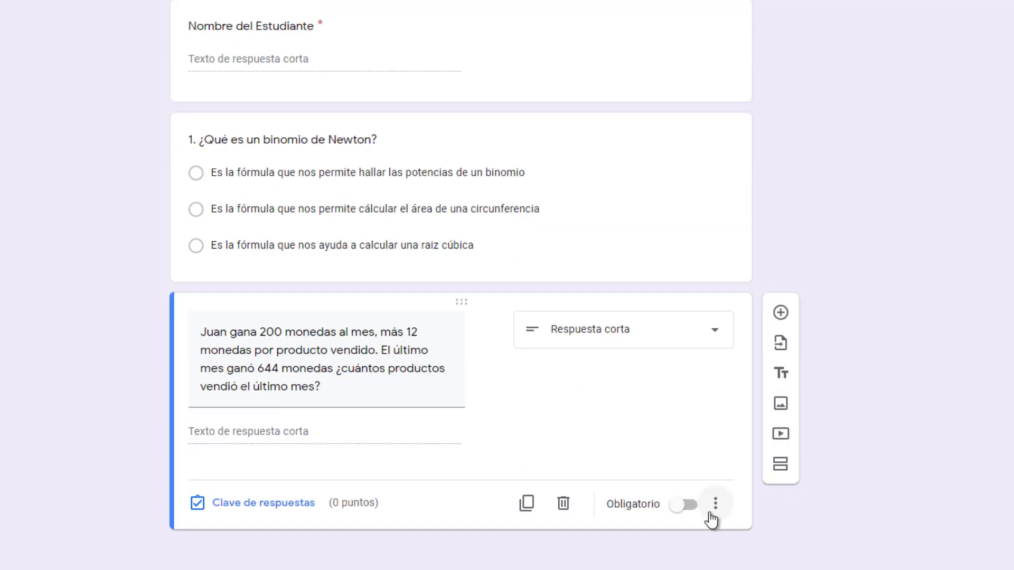
{"action": "left_click", "coordinate": [715, 504]}
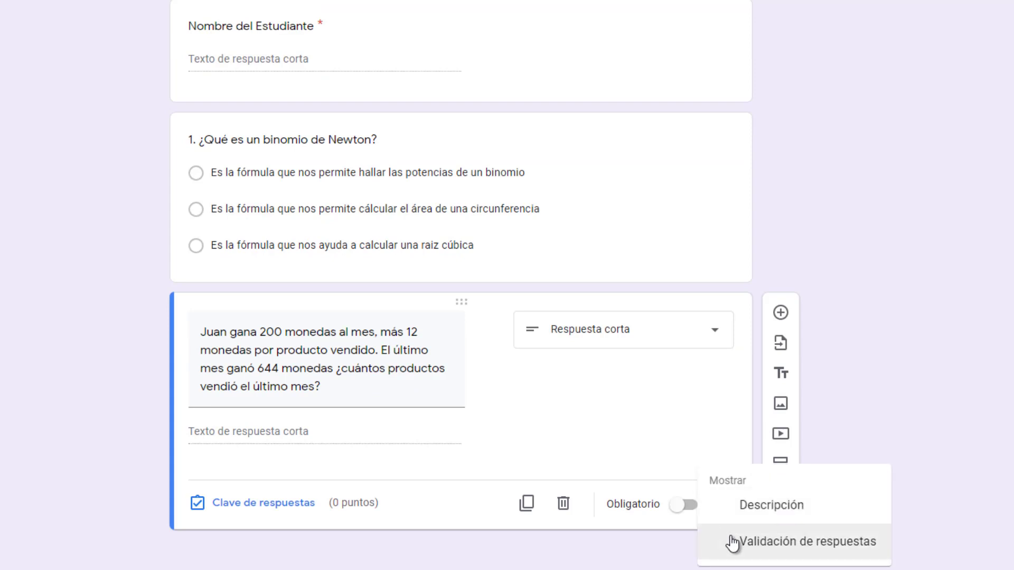
{"action": "left_click", "coordinate": [730, 542]}
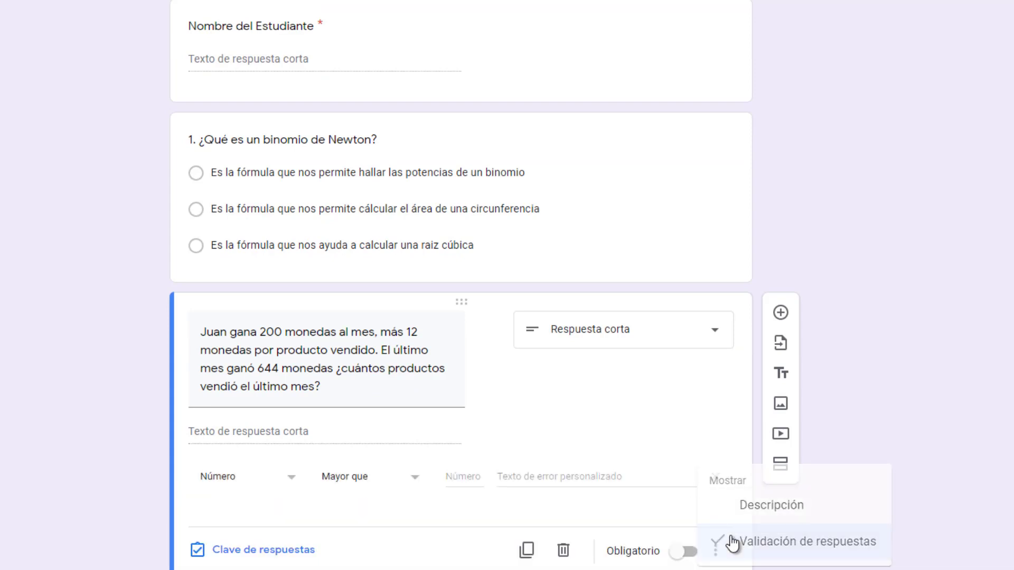
{"action": "left_click", "coordinate": [334, 478]}
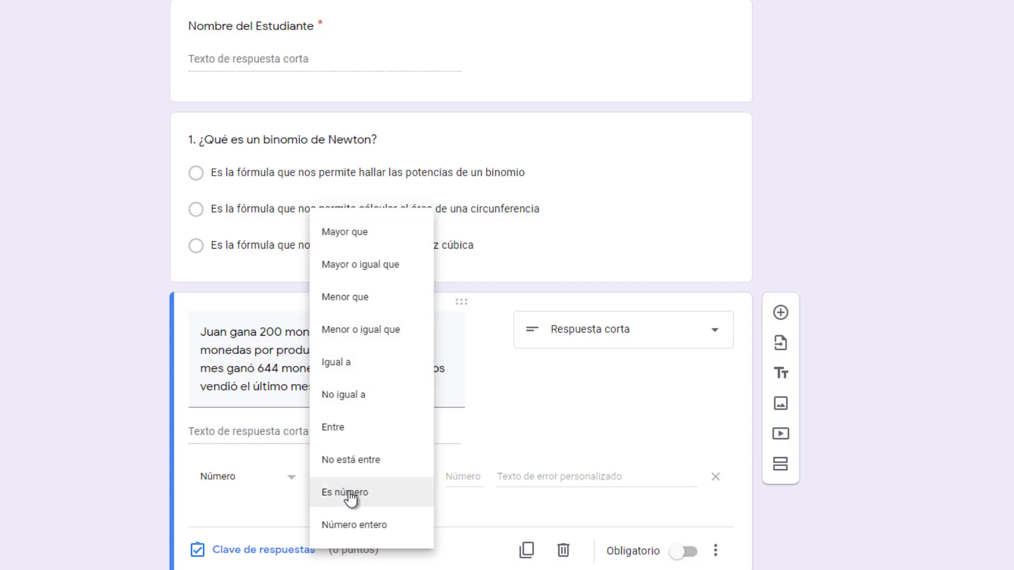
{"action": "left_click", "coordinate": [348, 496]}
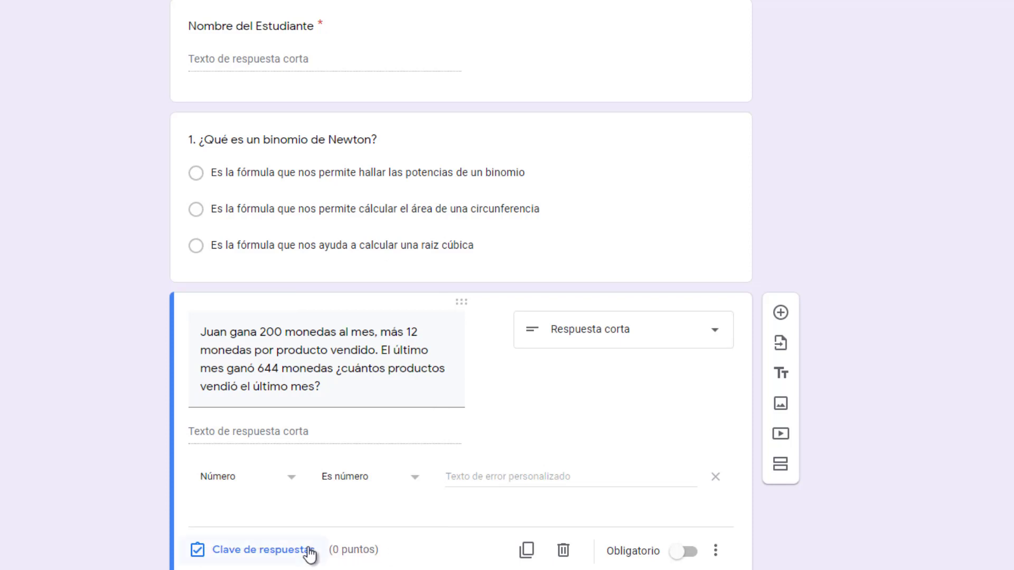
- In the word problem's answer key, enter 37 as the correct answer and mark all other answers as incorrect
{"action": "left_click", "coordinate": [276, 553]}
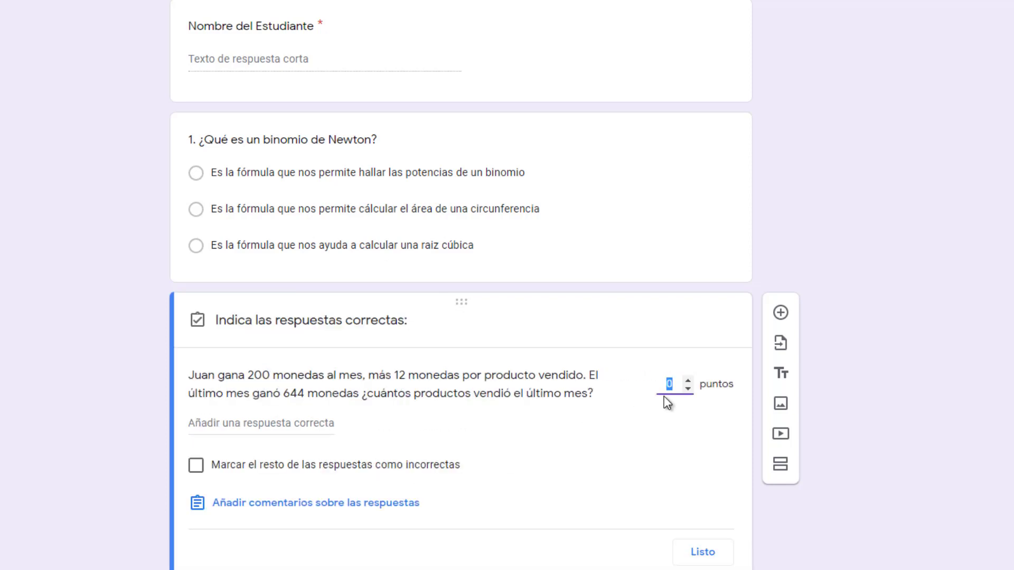
{"action": "left_click", "coordinate": [220, 423]}
{"action": "type", "text": "37"}
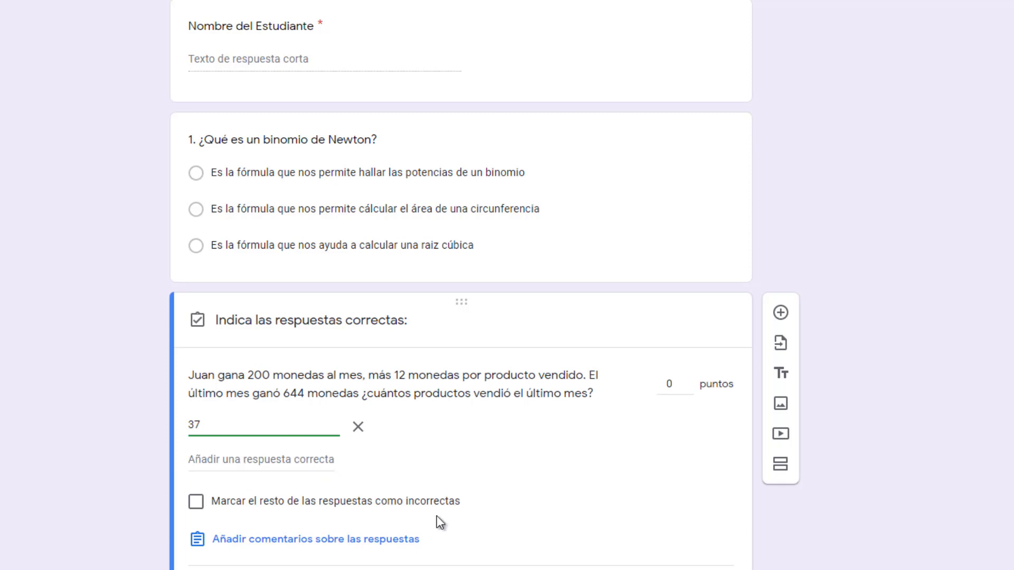
{"action": "left_click", "coordinate": [196, 504]}
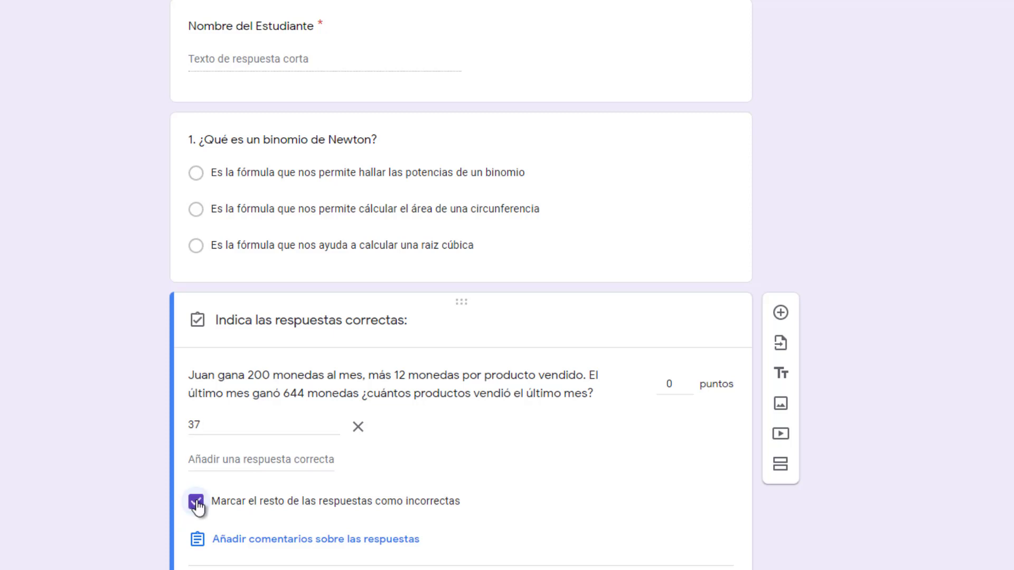
- Assign 10 points to the coin word problem, close its answer key and prefix the question text with "2."
{"action": "left_click", "coordinate": [670, 384]}
{"action": "type", "text": "10"}
{"action": "scroll", "coordinate": [711, 480], "scroll_direction": "down", "scroll_amount": 2}
{"action": "left_click", "coordinate": [706, 507]}
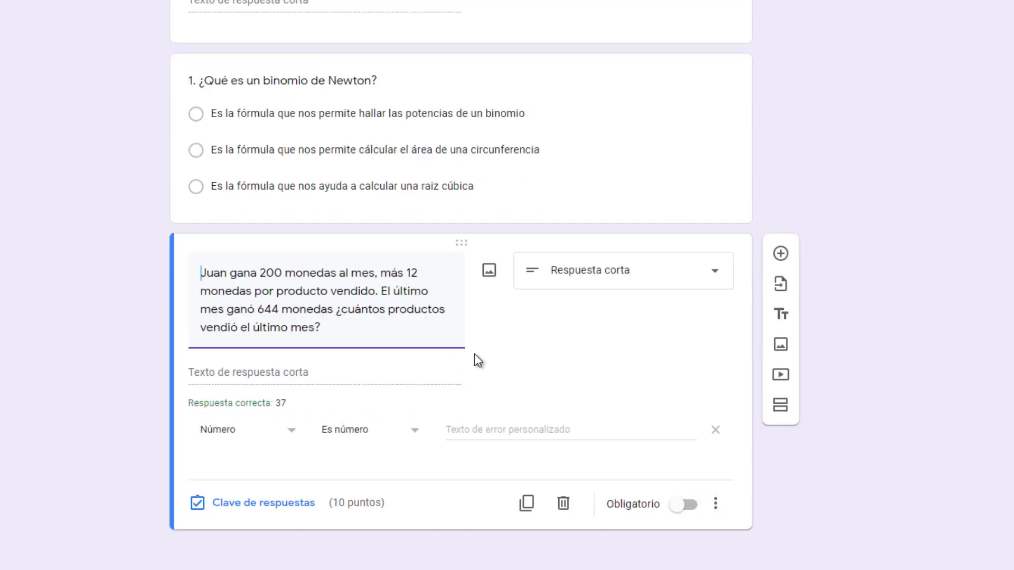
{"action": "type", "text": "2."}
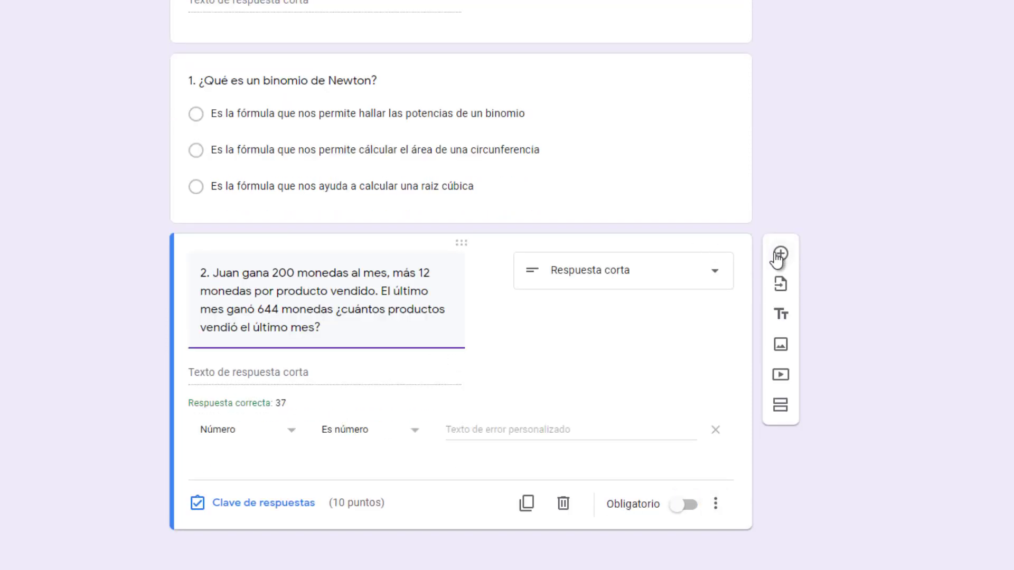
- Add a Casillas question reading "Despejar x en: 8x -4x +5 = 205"
{"action": "left_click", "coordinate": [779, 254]}
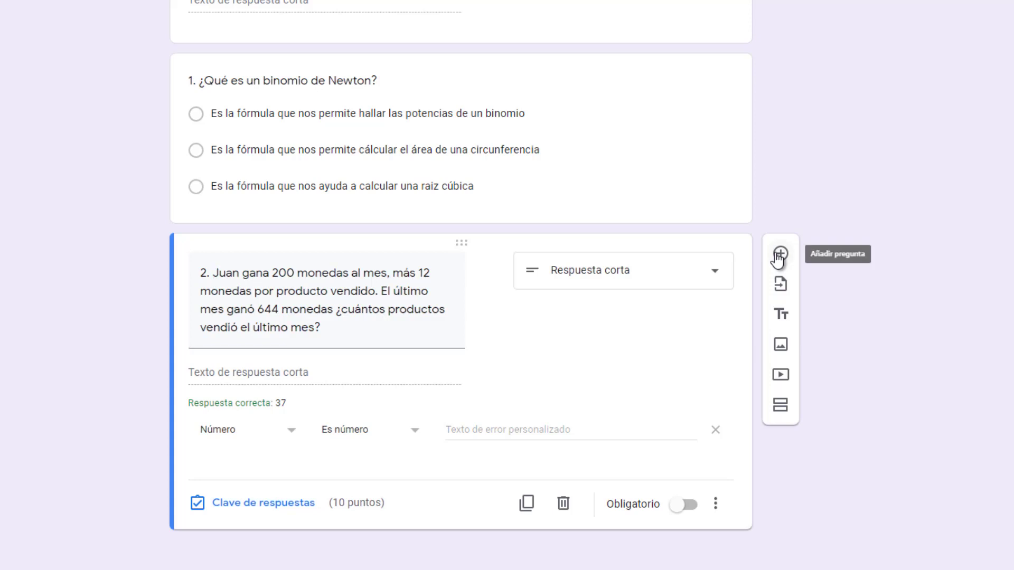
{"action": "type", "text": "Despejar x en: 8x -4x +5 = 205"}
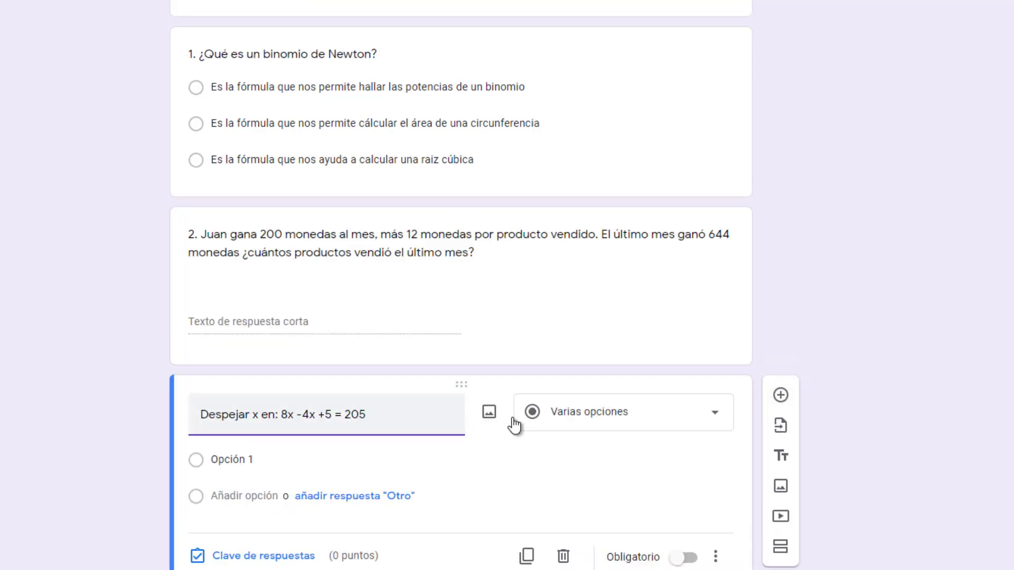
{"action": "left_click", "coordinate": [560, 420]}
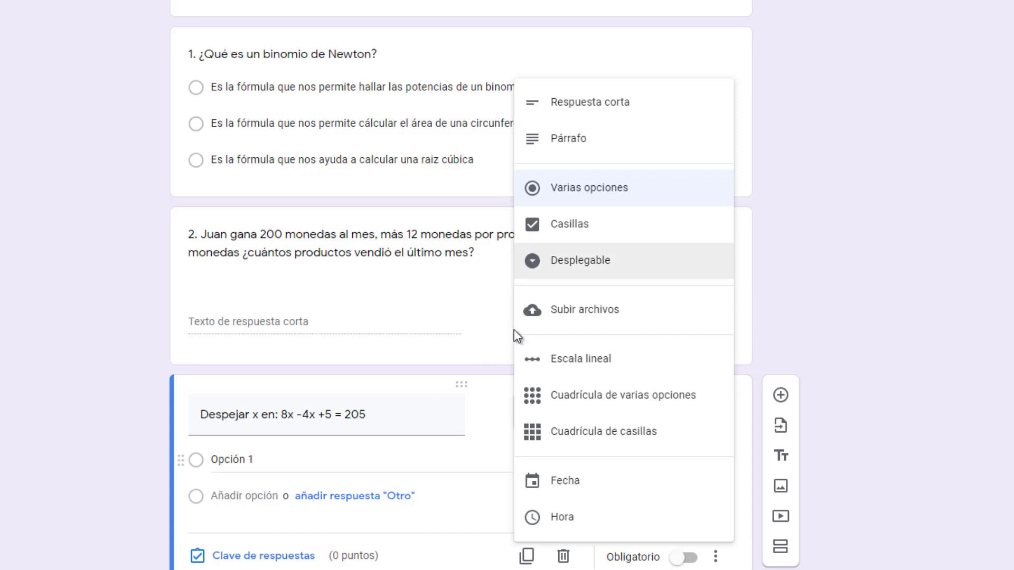
{"action": "left_click", "coordinate": [576, 239]}
- Enter the answer options x=50, x=5*10, x=5 and x=200 for the equation question
{"action": "left_click", "coordinate": [278, 396]}
{"action": "type", "text": "x=5*10"}
{"action": "left_click", "coordinate": [261, 428]}
{"action": "type", "text": "x="}
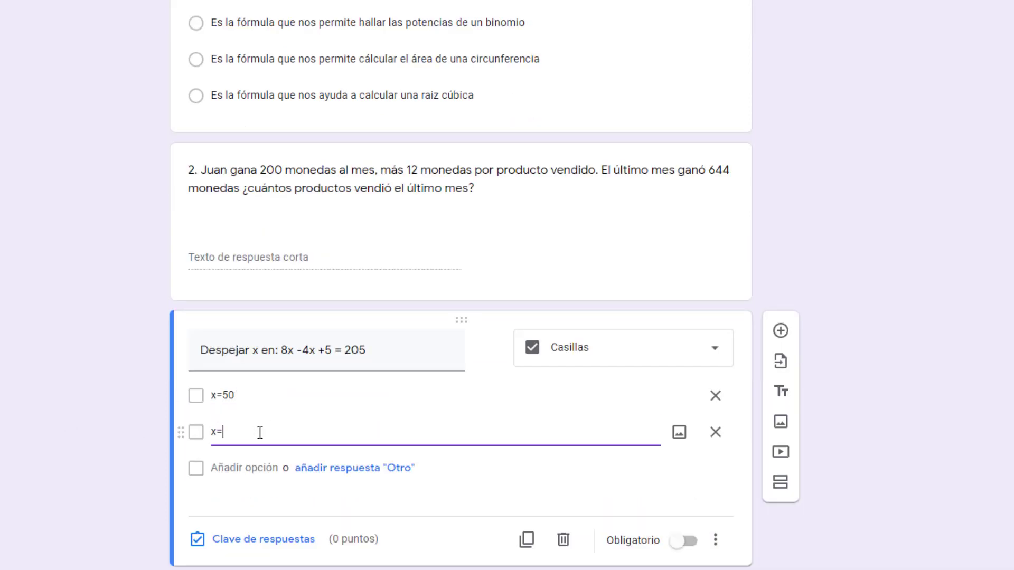
{"action": "type", "text": "5*10"}
{"action": "left_click", "coordinate": [251, 467]}
{"action": "type", "text": "x=5"}
{"action": "left_click", "coordinate": [221, 503]}
{"action": "type", "text": "x"}
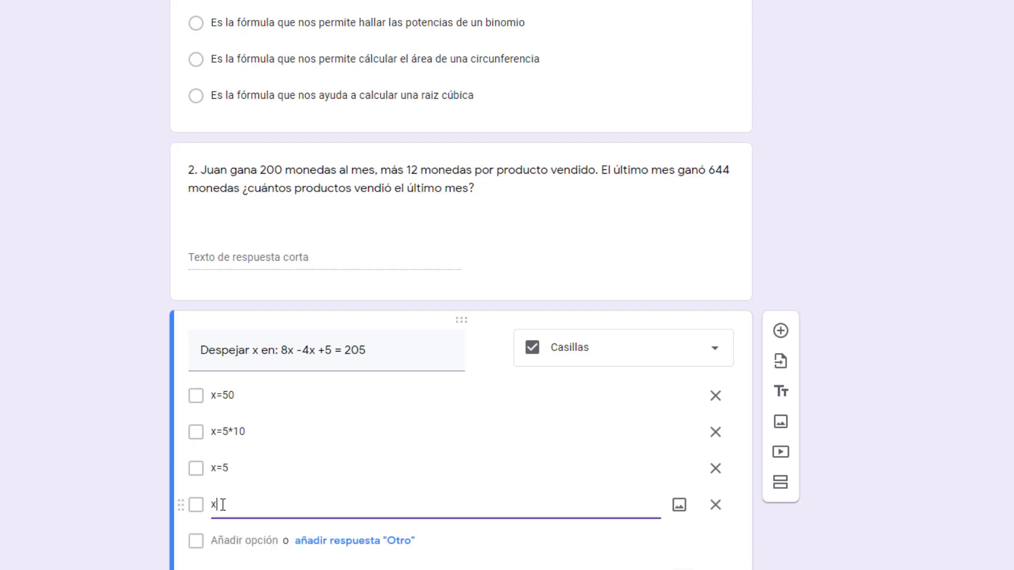
{"action": "type", "text": "=200"}
- In the equation question's answer key, mark x=50 and x=5*10 as correct for 10 points, and prefix the question with "3."
{"action": "scroll", "coordinate": [369, 463], "scroll_direction": "down", "scroll_amount": 2}
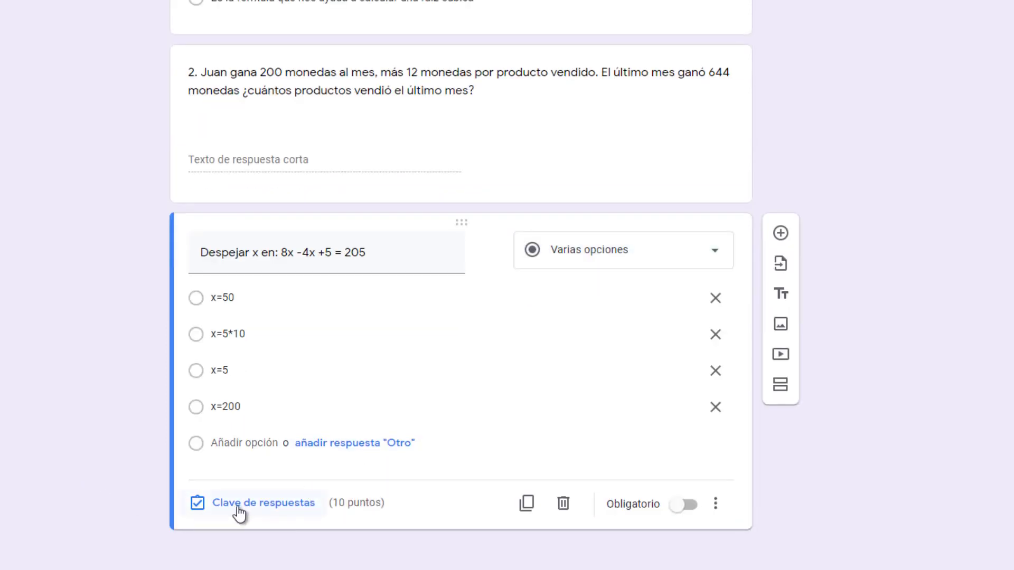
{"action": "left_click", "coordinate": [239, 504]}
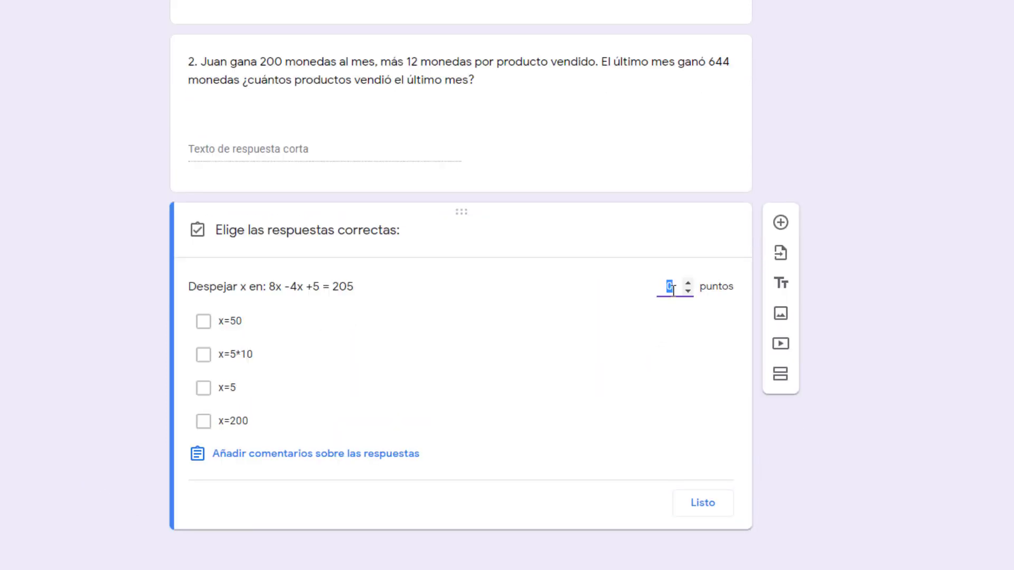
{"action": "left_click", "coordinate": [203, 329]}
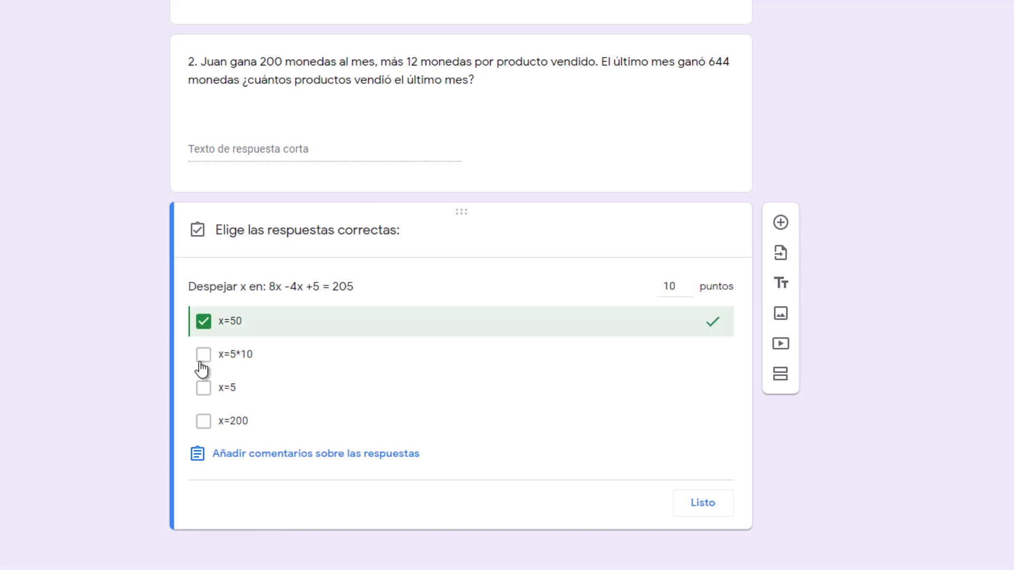
{"action": "left_click", "coordinate": [203, 355]}
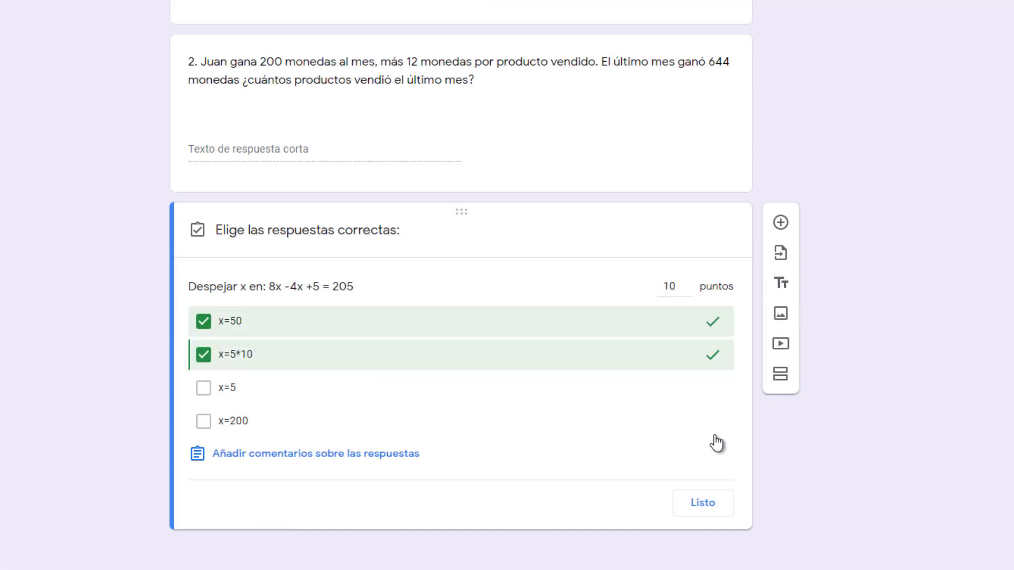
{"action": "left_click", "coordinate": [702, 505]}
- Add a question titled "4. Resuelve:" and insert the image file 1 from the Desktop showing (7ab − 2a)²
{"action": "left_click", "coordinate": [774, 227]}
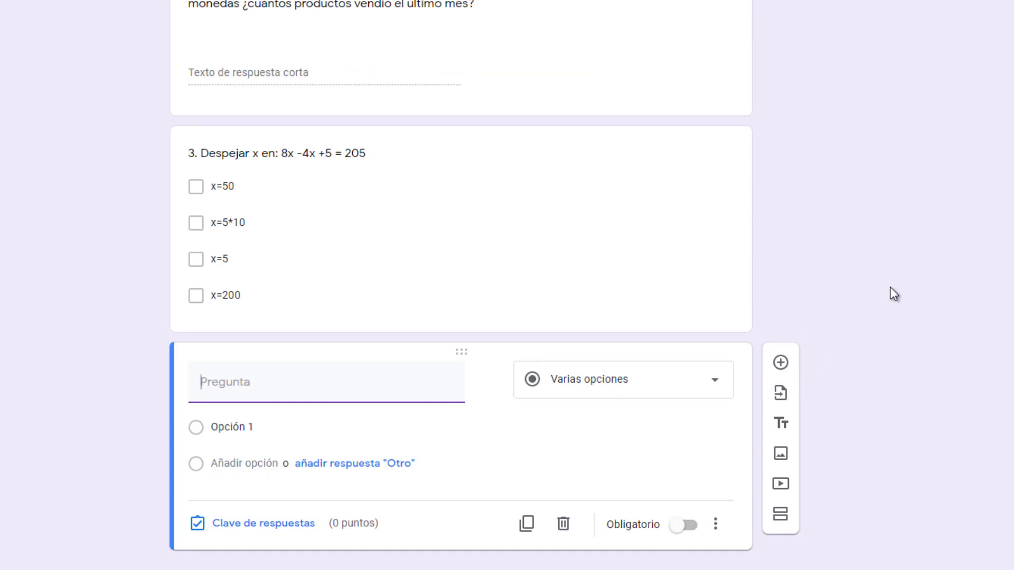
{"action": "left_click", "coordinate": [685, 388]}
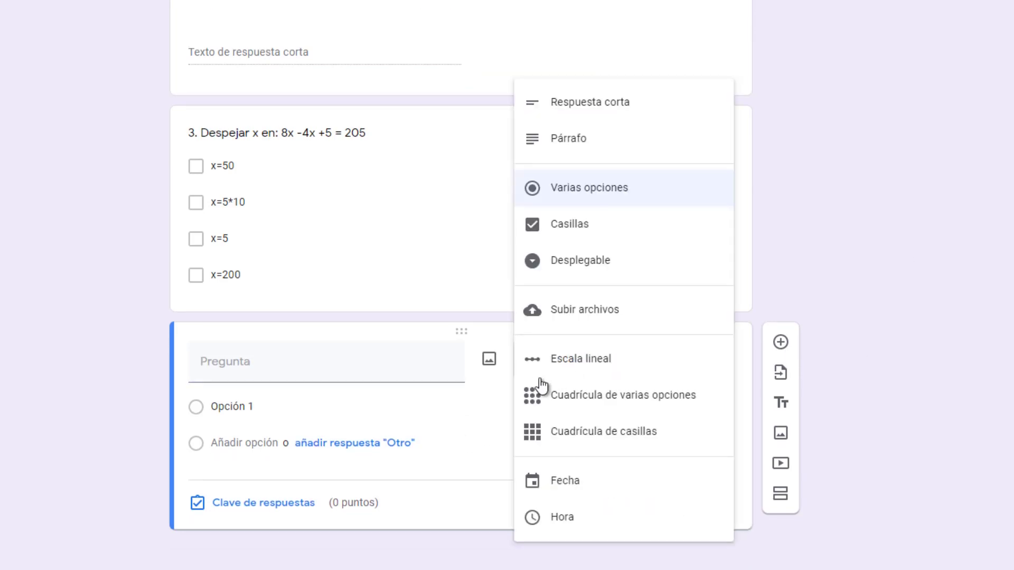
{"action": "left_click", "coordinate": [488, 361]}
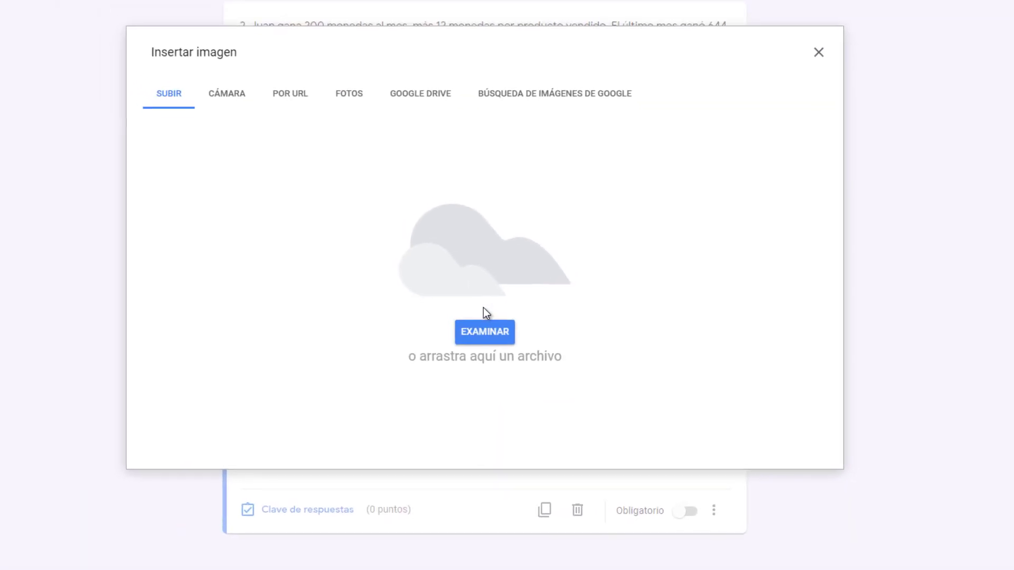
{"action": "left_click", "coordinate": [491, 338]}
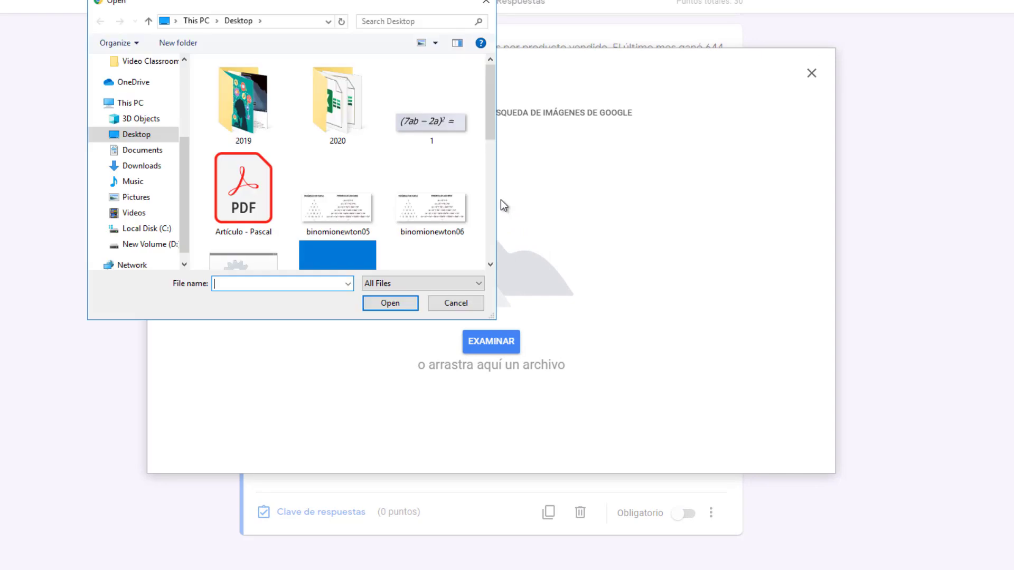
{"action": "left_click", "coordinate": [454, 131]}
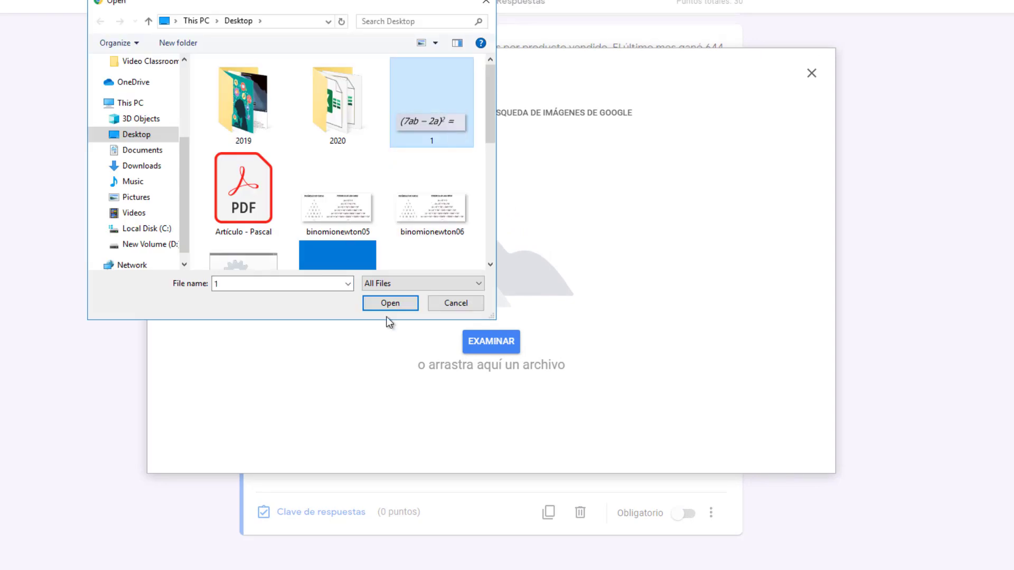
{"action": "left_click", "coordinate": [381, 303]}
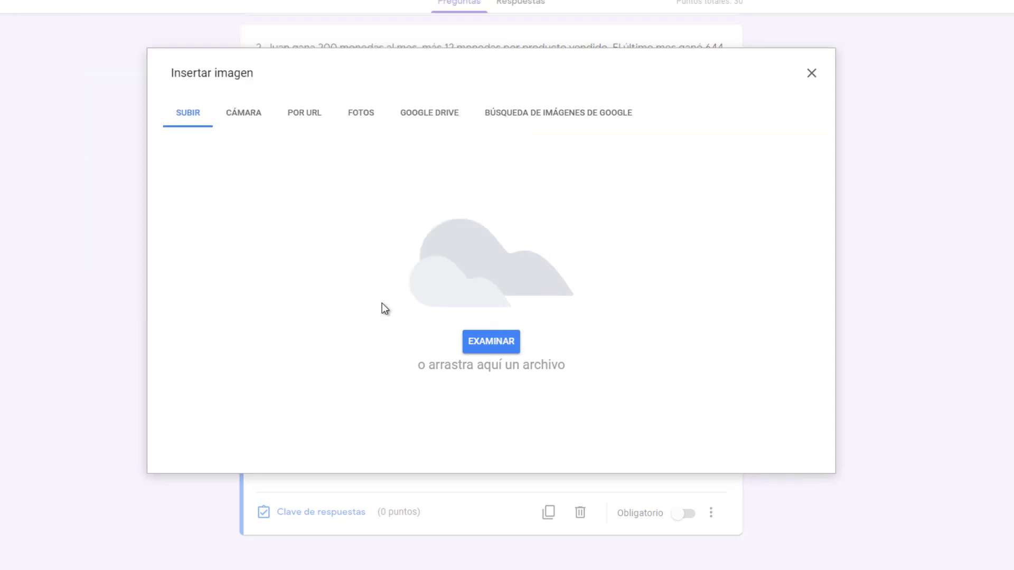
{"action": "left_click", "coordinate": [320, 394]}
{"action": "type", "text": "4."}
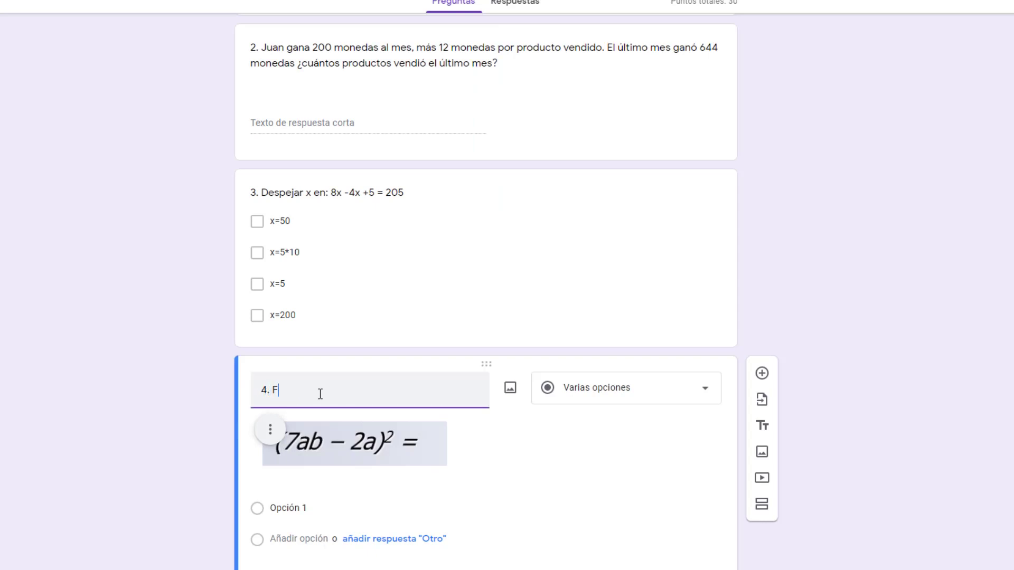
{"action": "type", "text": " Resuelve:"}
- Attach the image r2 from the Desktop to Opción 1 of question 4
{"action": "left_click", "coordinate": [288, 508]}
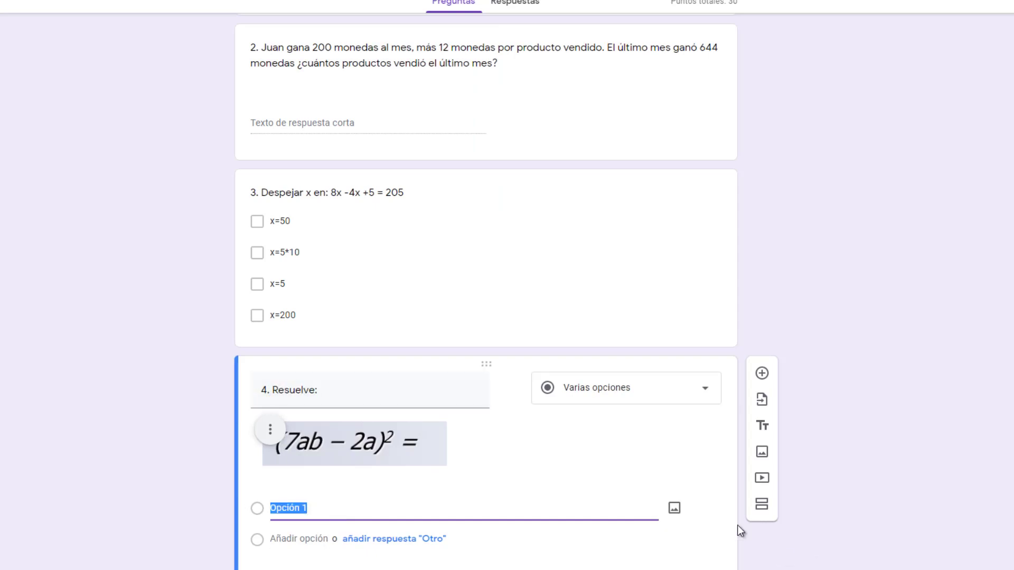
{"action": "scroll", "coordinate": [702, 475], "scroll_direction": "down", "scroll_amount": 1}
{"action": "left_click", "coordinate": [673, 432]}
{"action": "left_click", "coordinate": [509, 340]}
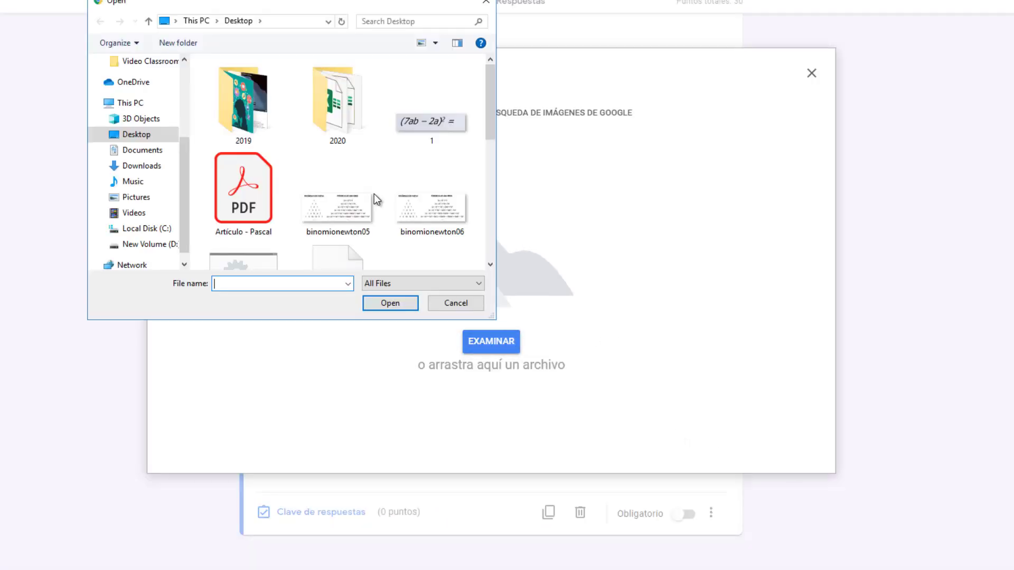
{"action": "scroll", "coordinate": [374, 195], "scroll_direction": "down", "scroll_amount": 3}
{"action": "left_click", "coordinate": [431, 223]}
{"action": "left_click", "coordinate": [391, 309]}
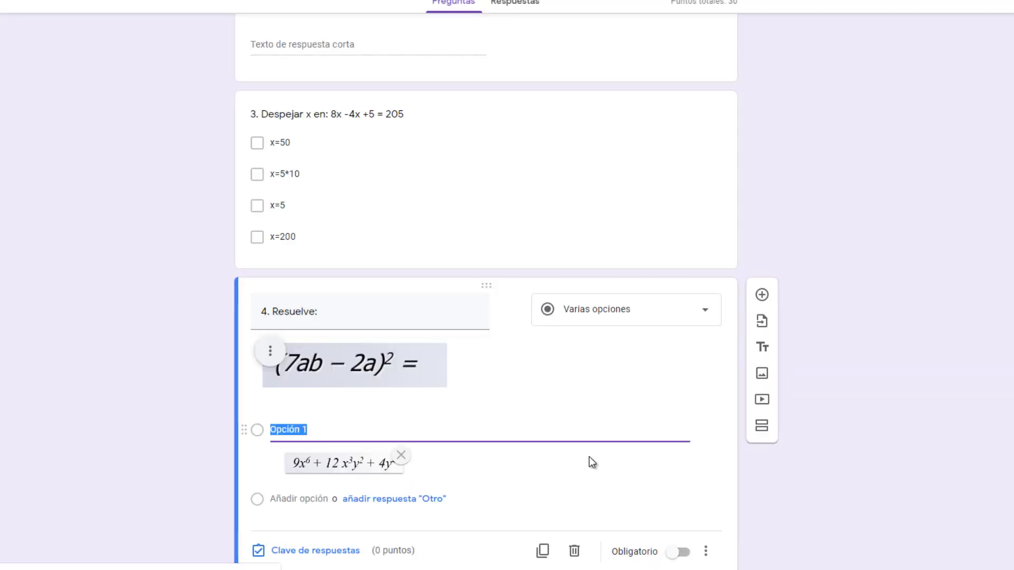
- Add Opción 2 to question 4 and attach the image r1 from the Desktop to it
{"action": "key", "text": "Return"}
{"action": "left_click", "coordinate": [672, 460]}
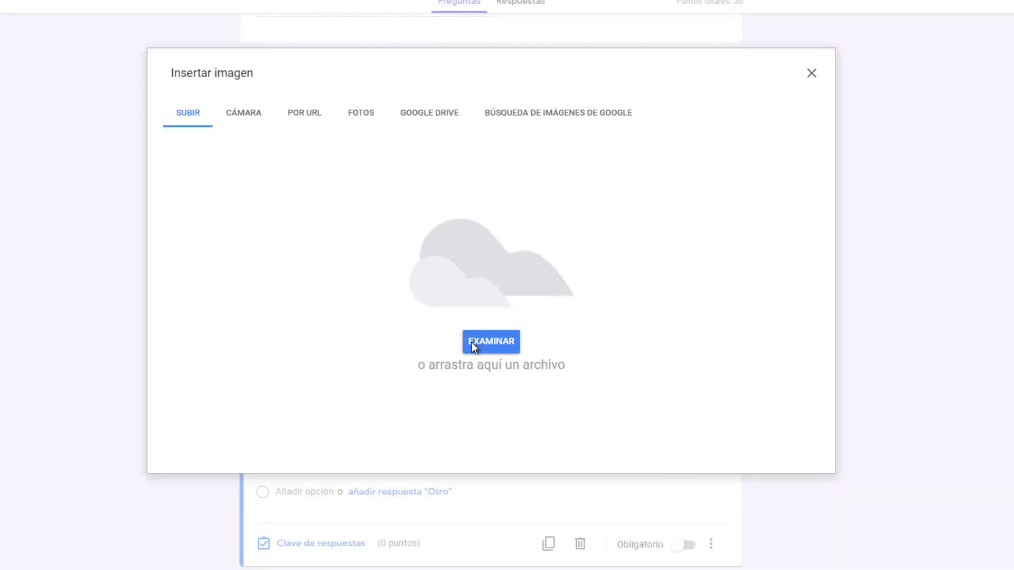
{"action": "left_click", "coordinate": [476, 342]}
{"action": "scroll", "coordinate": [336, 233], "scroll_direction": "down", "scroll_amount": 3}
{"action": "left_click", "coordinate": [337, 135]}
{"action": "left_click", "coordinate": [391, 306]}
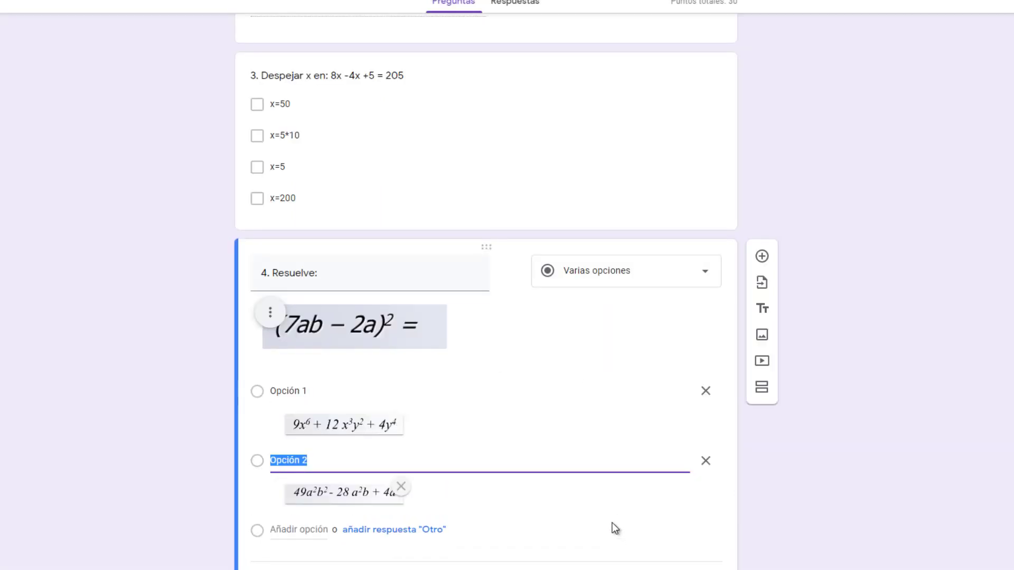
- Add Opción 3 to question 4 and attach the image r3 from the Desktop to it
{"action": "key", "text": "Return"}
{"action": "left_click", "coordinate": [673, 461]}
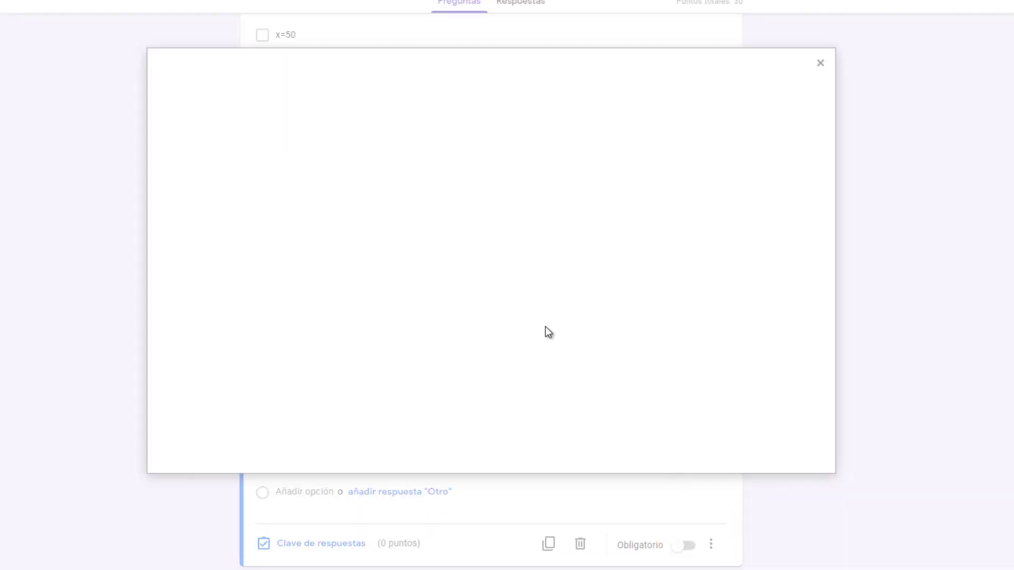
{"action": "left_click", "coordinate": [491, 341]}
{"action": "left_click", "coordinate": [371, 150]}
{"action": "left_click", "coordinate": [243, 238]}
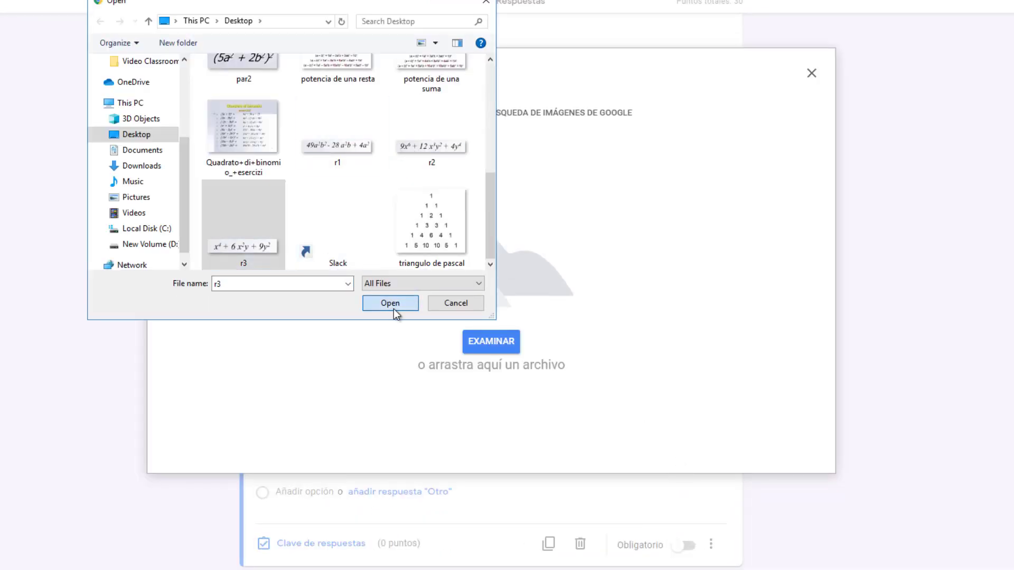
{"action": "left_click", "coordinate": [390, 303]}
- In question 4's answer key, mark Opción 2 as correct and assign 10 points
{"action": "left_click", "coordinate": [349, 511]}
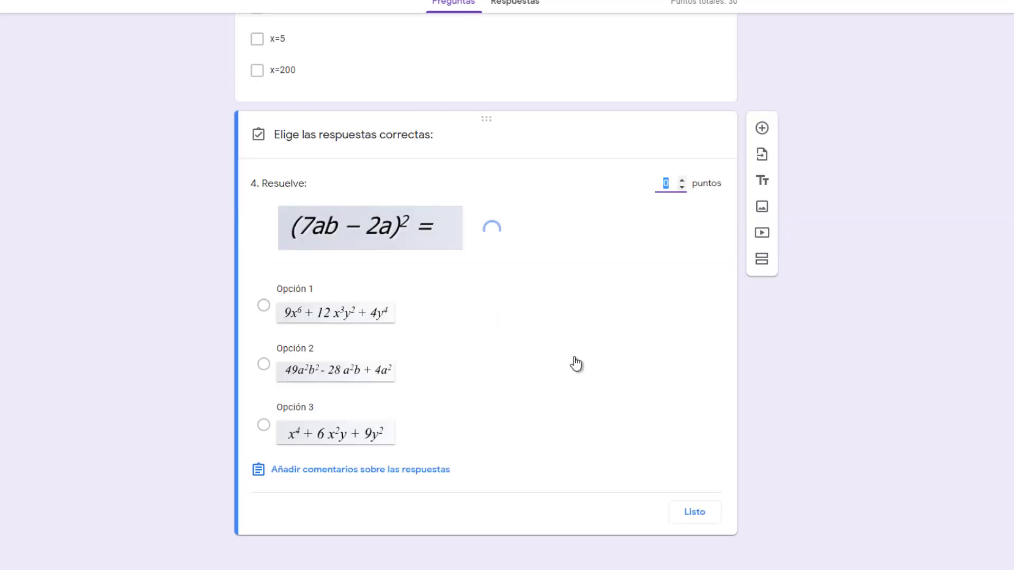
{"action": "left_click", "coordinate": [259, 367]}
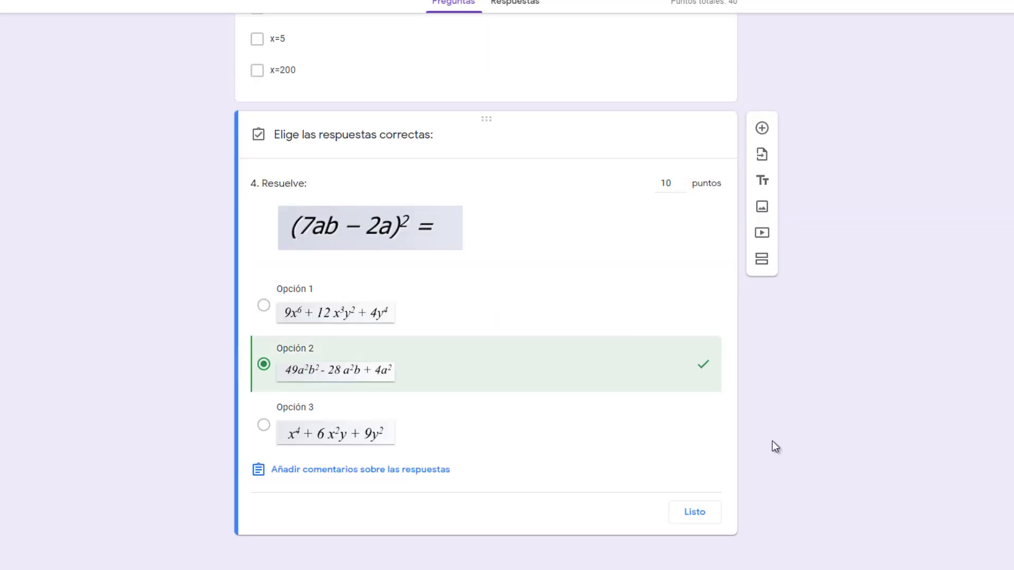
{"action": "left_click", "coordinate": [692, 511]}
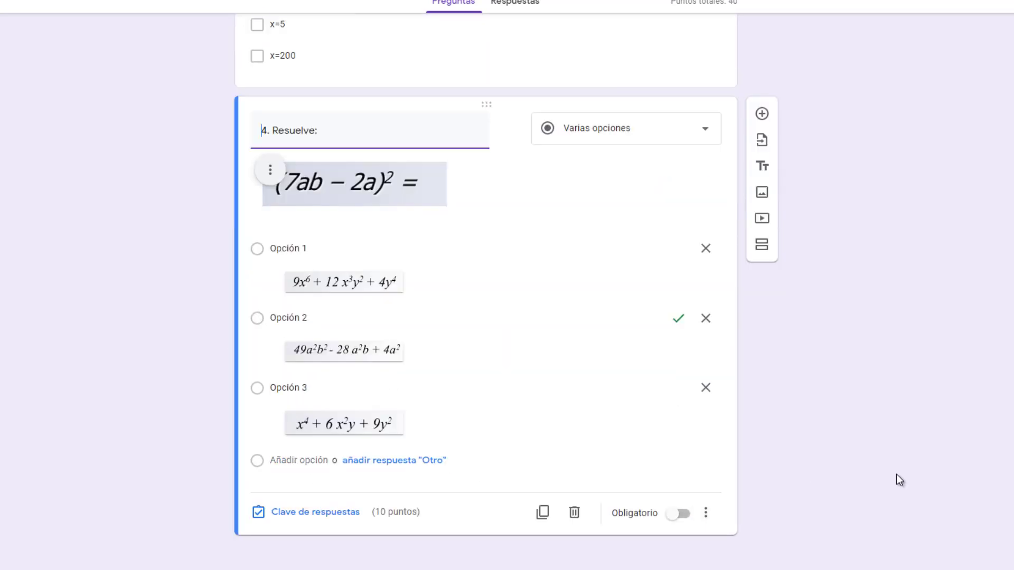
- Add a new question below question 4 with the type Cuadrícula de varias opciones
{"action": "left_click", "coordinate": [762, 114]}
{"action": "left_click", "coordinate": [575, 481]}
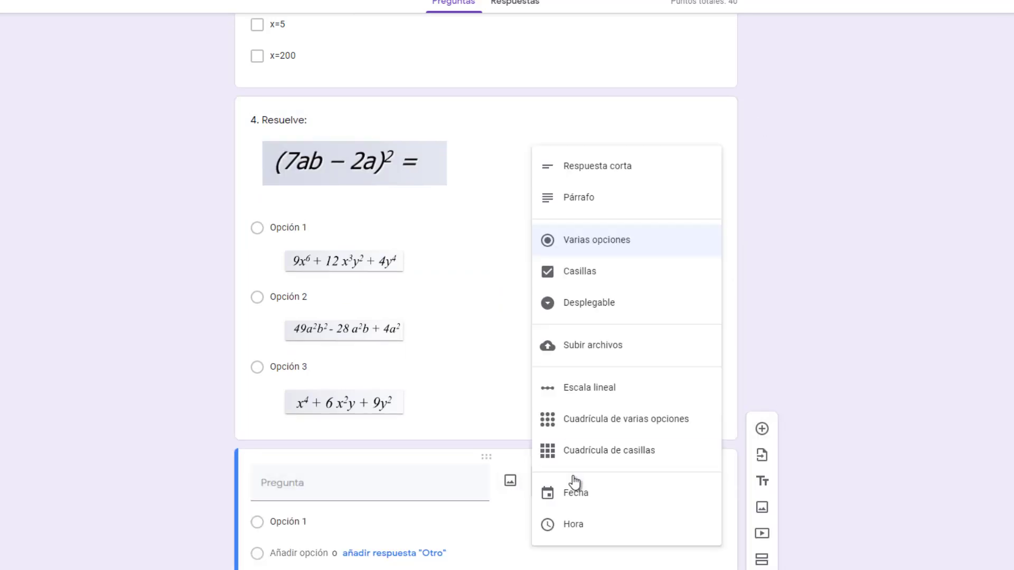
{"action": "left_click", "coordinate": [601, 432]}
- Title the grid "5. Parea las respuestas" with rows (2a-3b)^2, (-2a-3b)^2, (3a+5)^2 and columns 9a^2+30a+25, 4a^2+12ab+9b^2, 4a^2-12ab+9b^2
{"action": "left_click", "coordinate": [307, 537]}
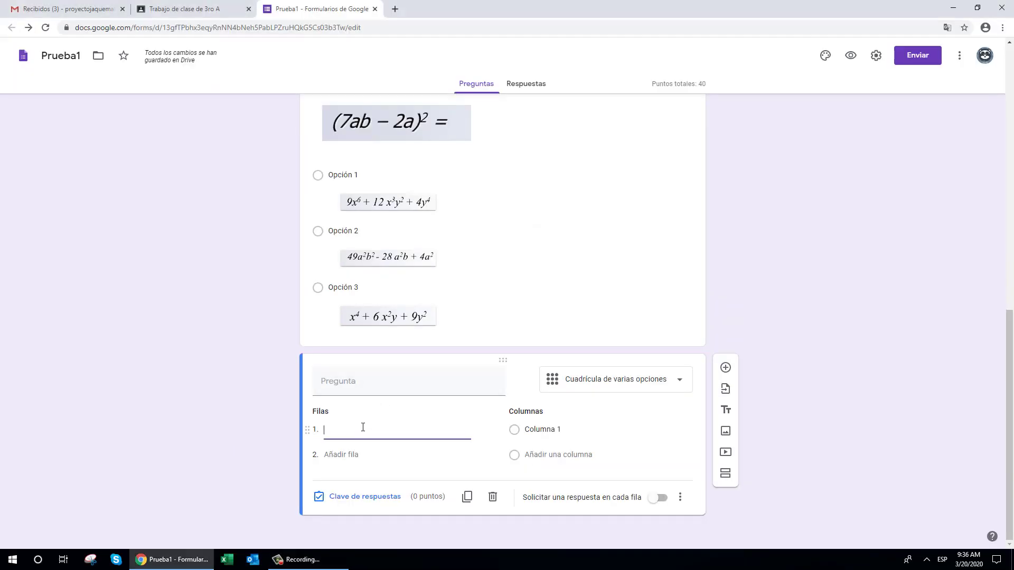
{"action": "type", "text": "("}
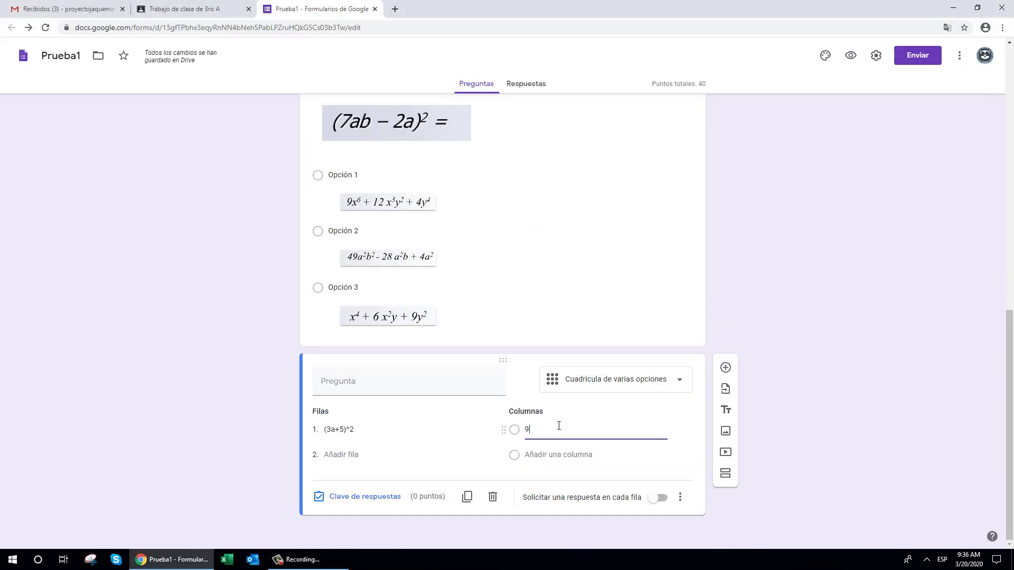
{"action": "type", "text": "a^2+30a+25"}
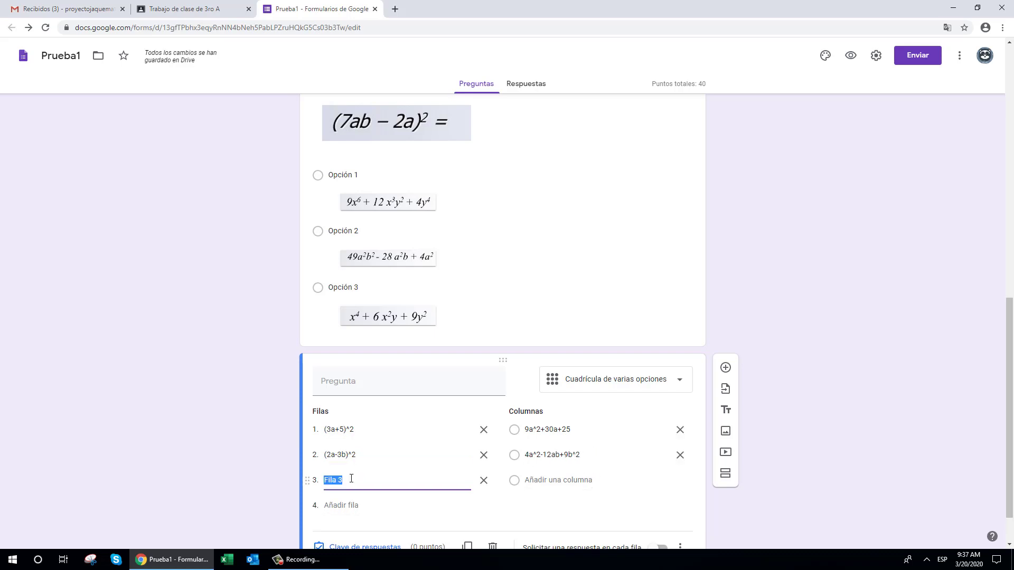
{"action": "type", "text": "(-2a-3b)^2"}
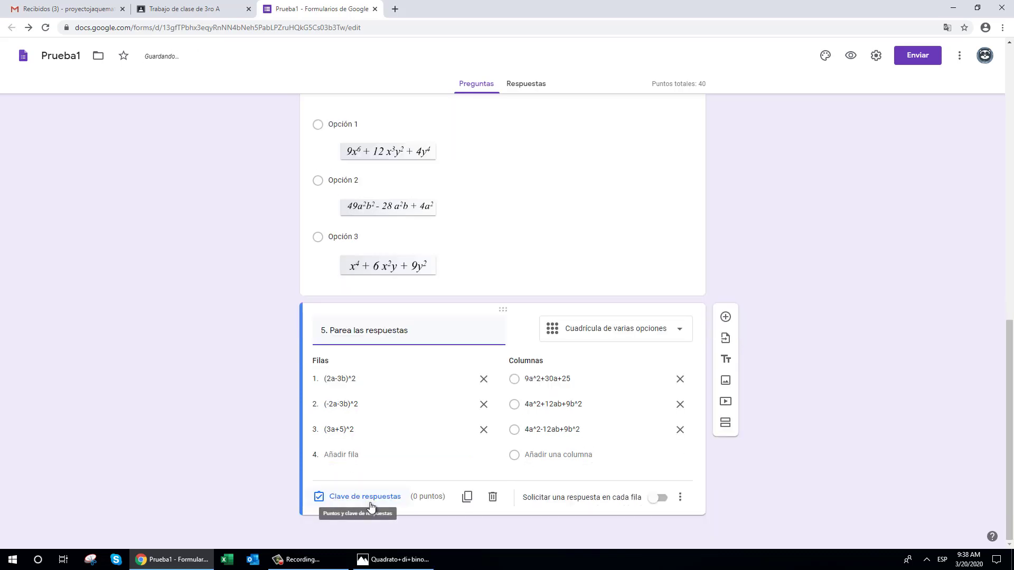
- In question 5's answer key, match (2a-3b)^2 to 4a^2-12ab+9b^2, (-2a-3b)^2 to 4a^2+12ab+9b^2, (3a+5)^2 to 9a^2+30a+25, with 5 points per row
{"action": "left_click", "coordinate": [365, 497]}
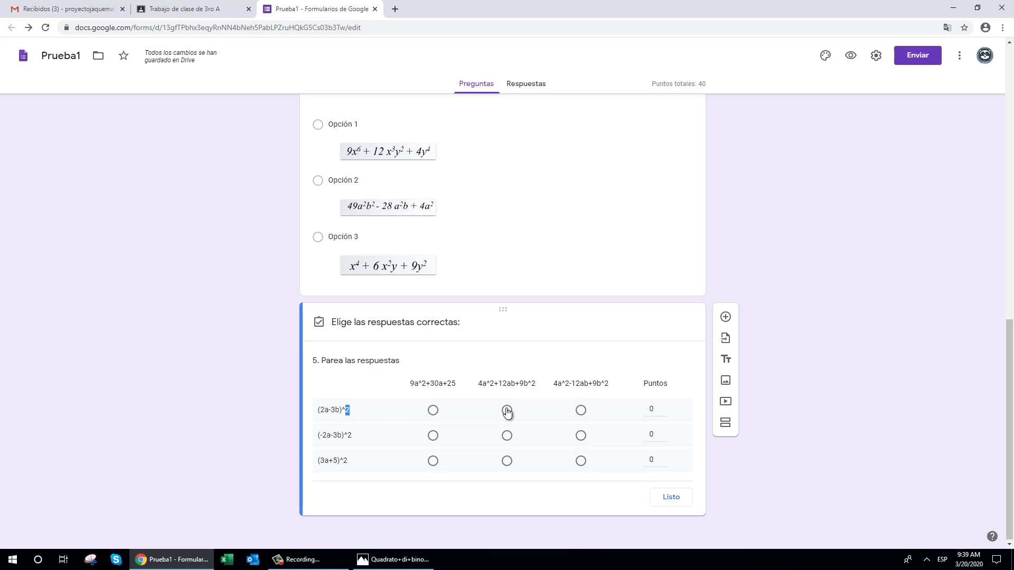
{"action": "left_click", "coordinate": [581, 410]}
{"action": "left_click", "coordinate": [510, 436]}
{"action": "left_click", "coordinate": [434, 462]}
{"action": "left_click", "coordinate": [656, 411]}
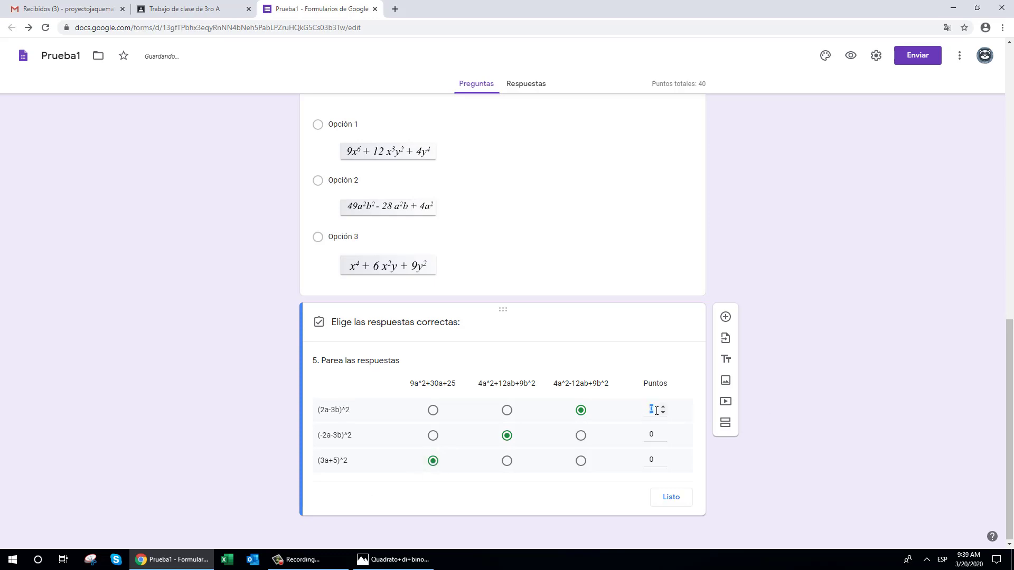
{"action": "type", "text": "5"}
{"action": "left_click", "coordinate": [811, 421]}
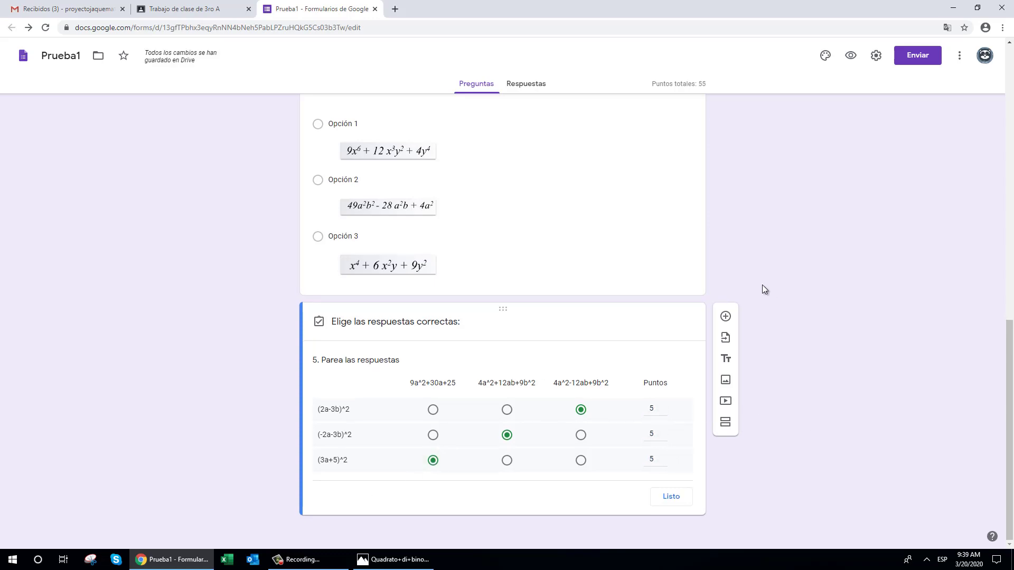
{"action": "left_click", "coordinate": [669, 506]}
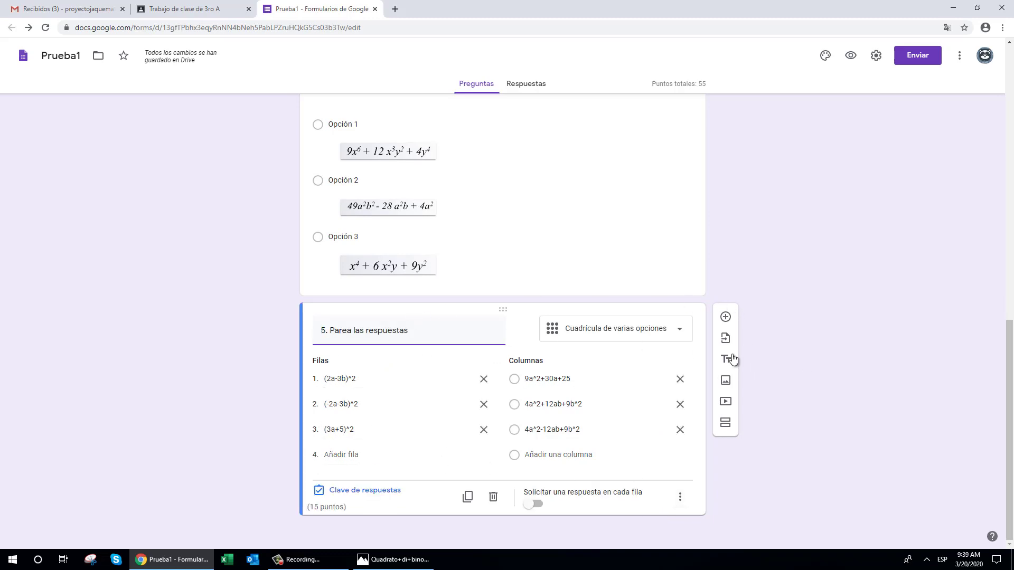
- Add a new question of type Respuesta corta below question 5 and attach the Pascal's triangle image from the Desktop
{"action": "left_click", "coordinate": [725, 317]}
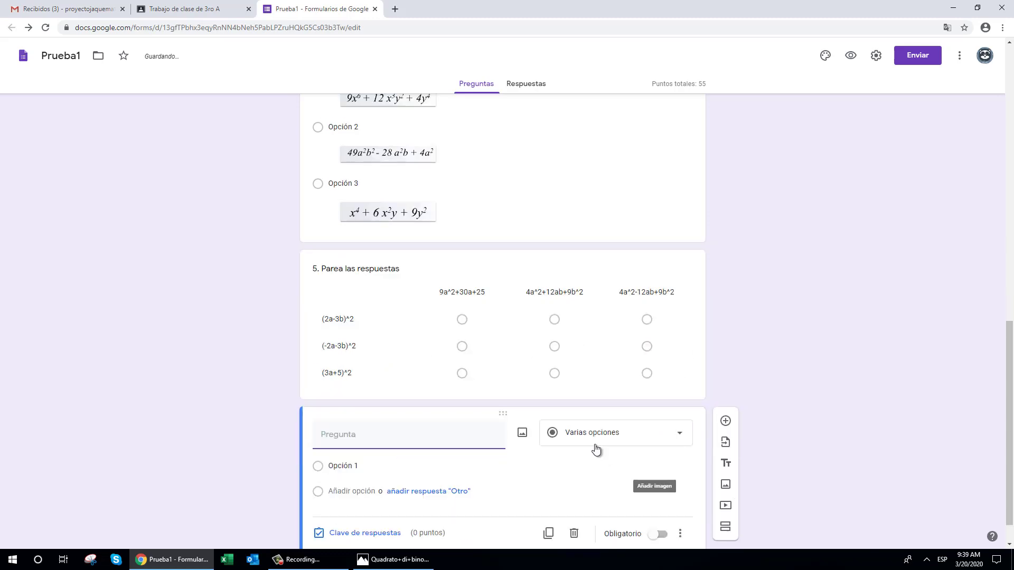
{"action": "left_click", "coordinate": [595, 442]}
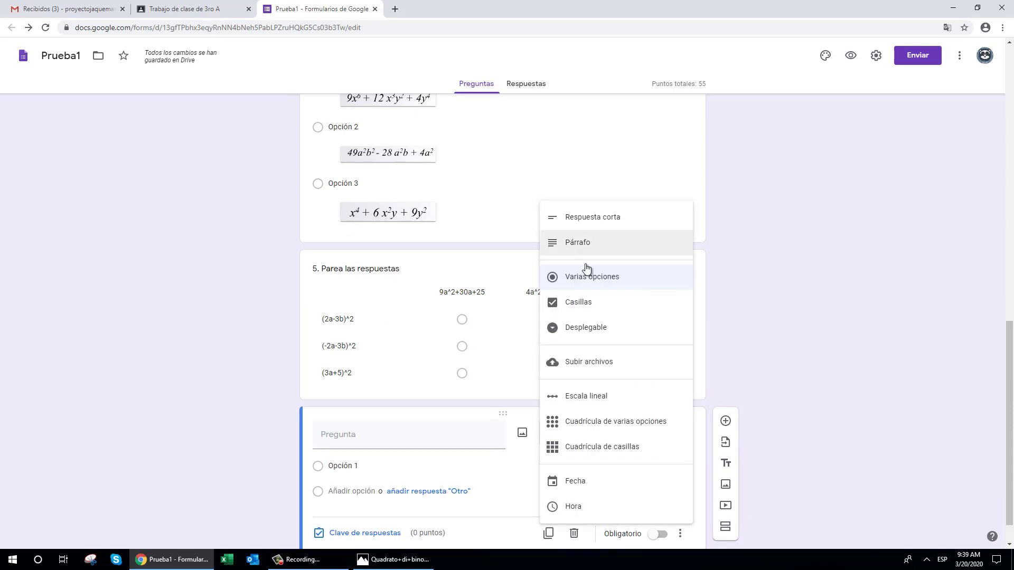
{"action": "left_click", "coordinate": [592, 217]}
{"action": "left_click", "coordinate": [521, 433]}
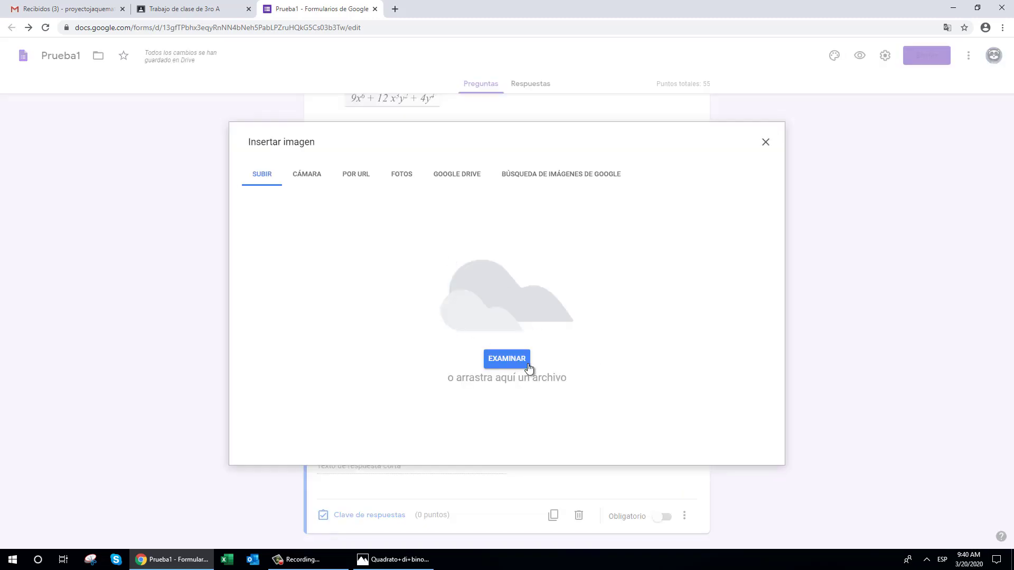
{"action": "left_click", "coordinate": [528, 367]}
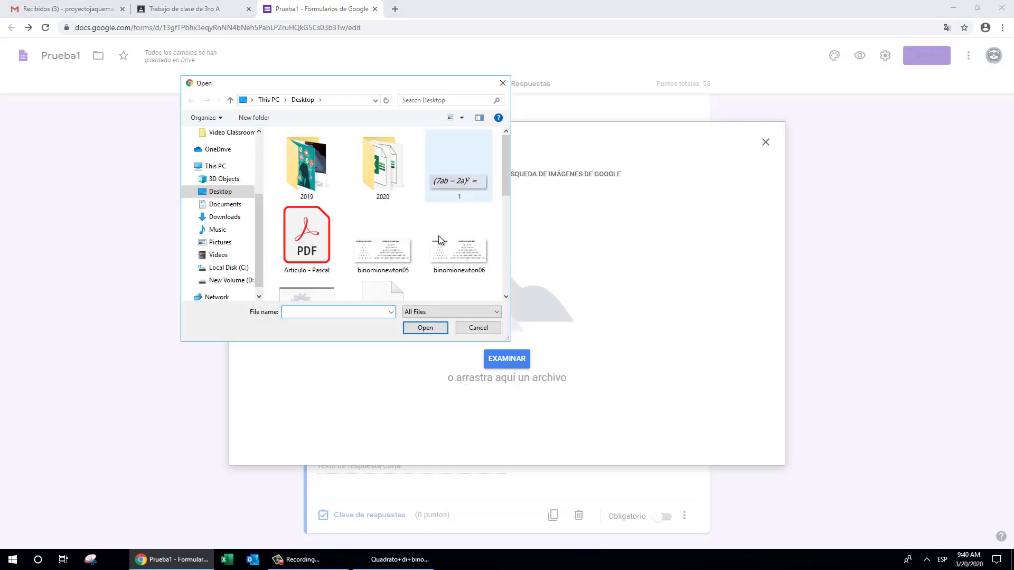
{"action": "scroll", "coordinate": [439, 240], "scroll_direction": "down", "scroll_amount": 2}
{"action": "left_click", "coordinate": [405, 270]}
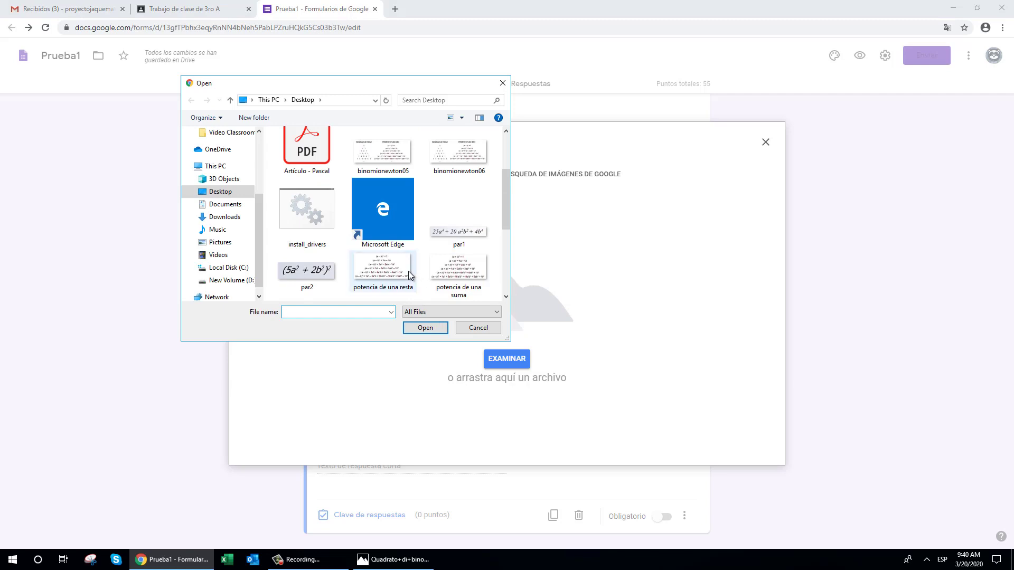
{"action": "left_click", "coordinate": [445, 334]}
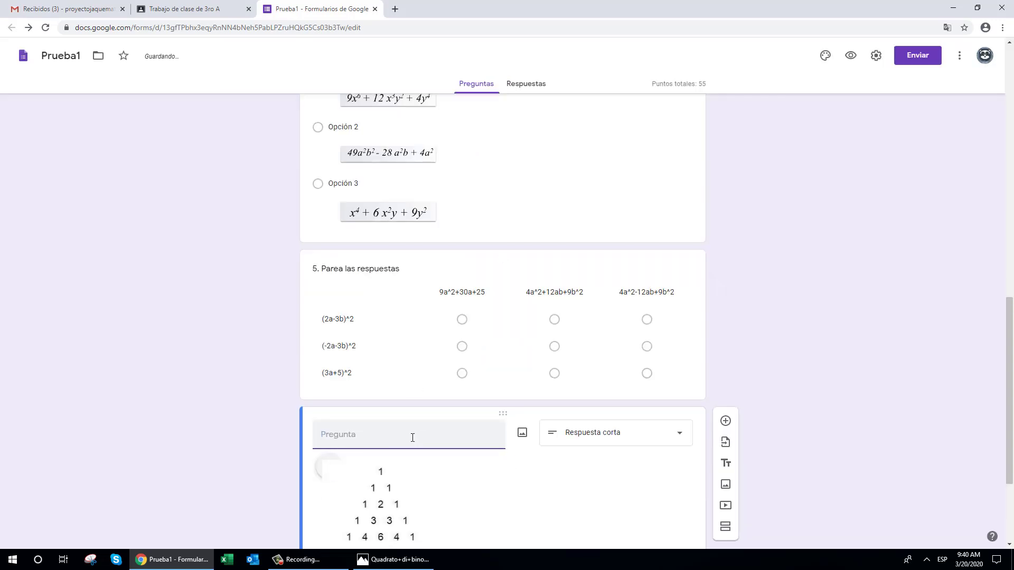
- Title the new question "La imagen corresponde a:" and change its type to Varias opciones
{"action": "type", "text": "La imagen correspond"}
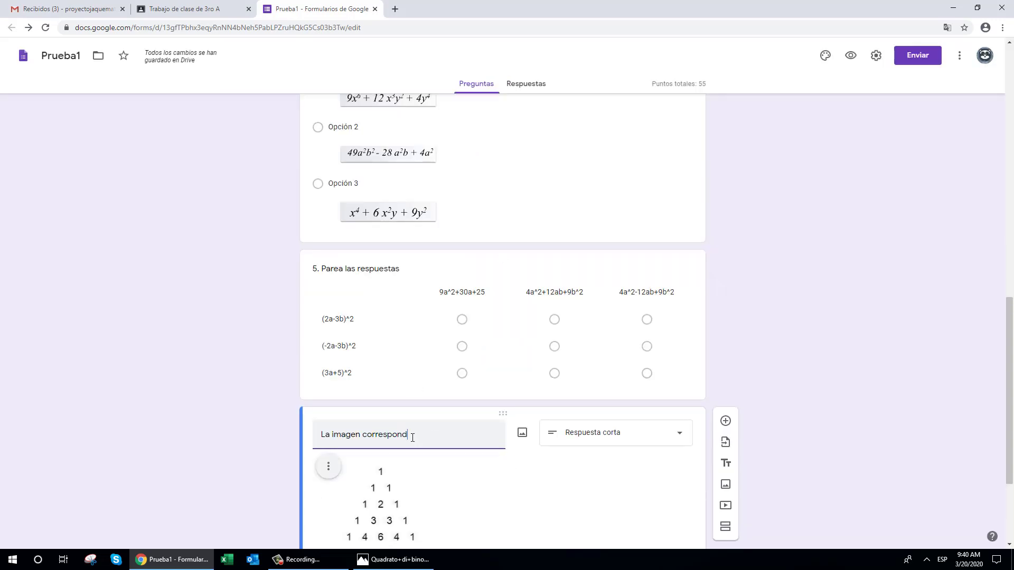
{"action": "type", "text": "era"}
{"action": "scroll", "coordinate": [421, 439], "scroll_direction": "down", "scroll_amount": 2}
{"action": "left_click", "coordinate": [582, 338]}
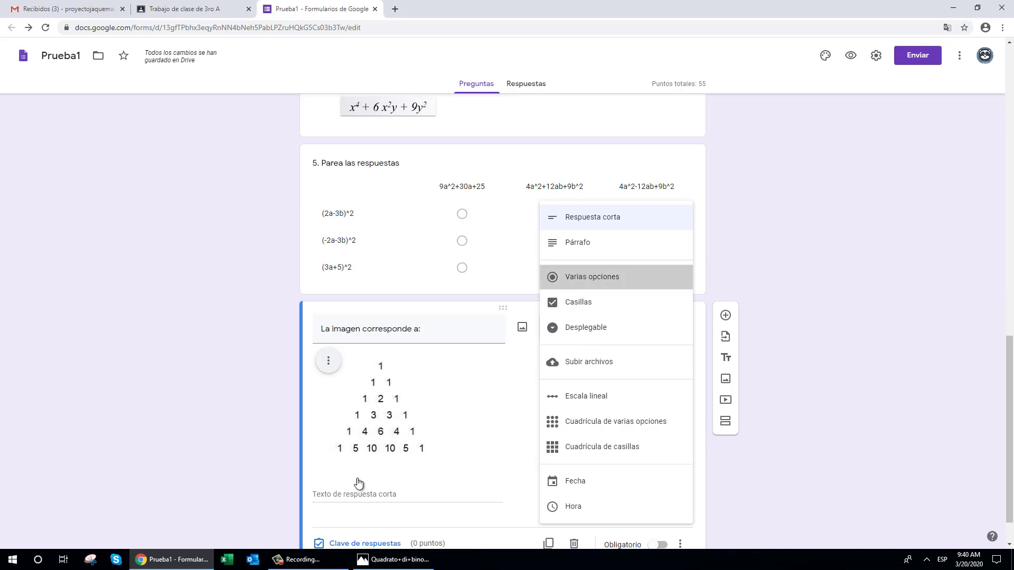
{"action": "left_click", "coordinate": [583, 277]}
- Enter the answer options Triángulo de Pascal, Sucesión de Fibonacci and Triángulo de Sócrates for the image question
{"action": "type", "text": "Triángulo de Pa"}
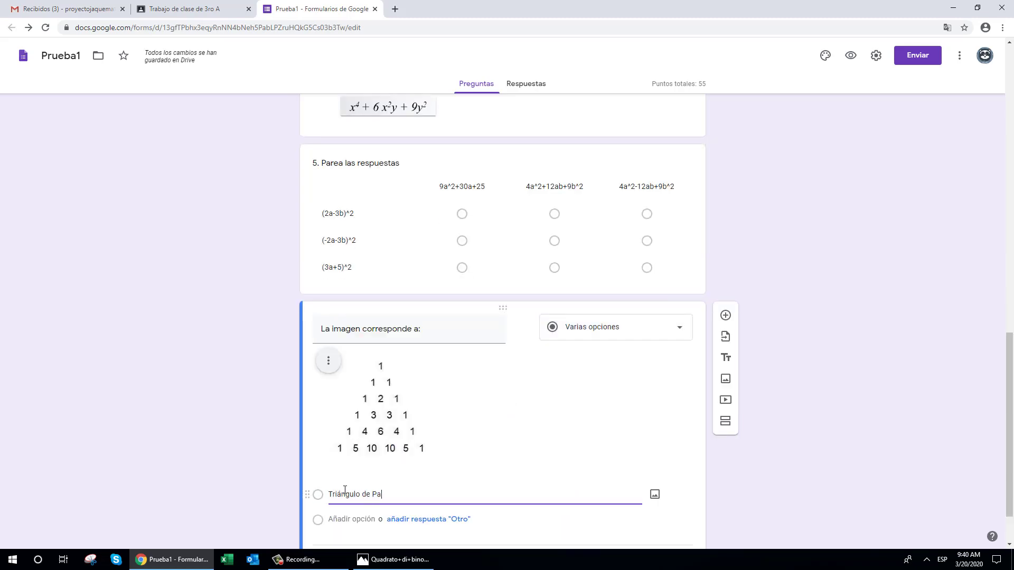
{"action": "type", "text": "scal"}
{"action": "key", "text": "Return"}
{"action": "type", "text": "Sucesión de Fibonacci"}
{"action": "key", "text": "Return"}
{"action": "type", "text": "Tri"}
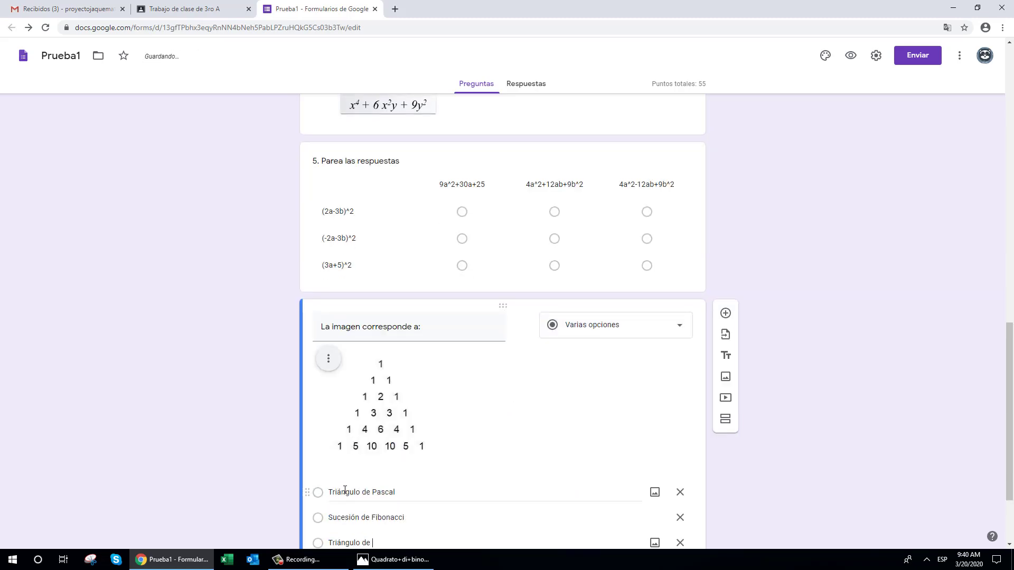
{"action": "type", "text": "ángulo de"}
{"action": "scroll", "coordinate": [185, 414], "scroll_direction": "down", "scroll_amount": 2}
{"action": "type", "text": "Sócrates"}
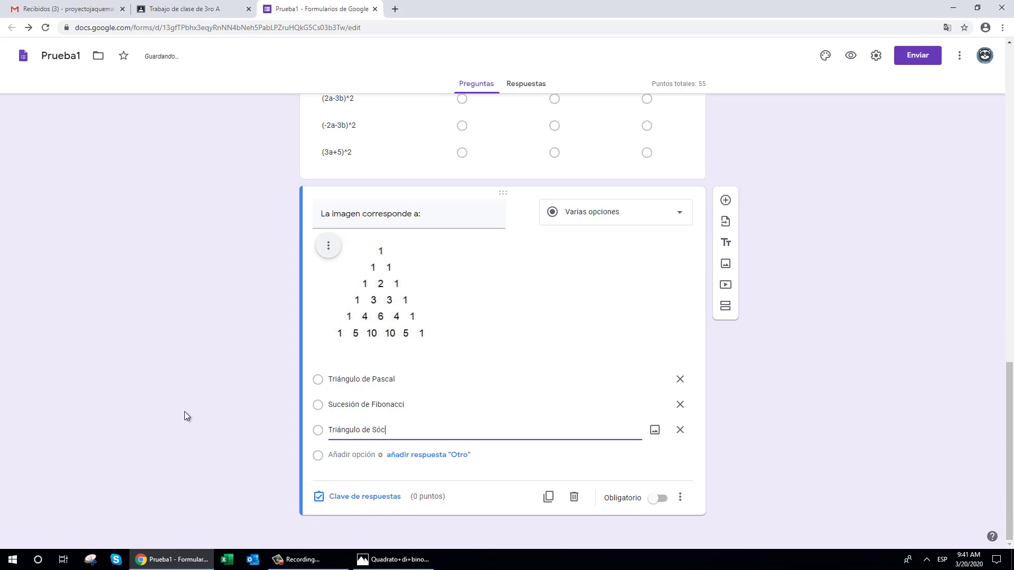
{"action": "left_click", "coordinate": [245, 471]}
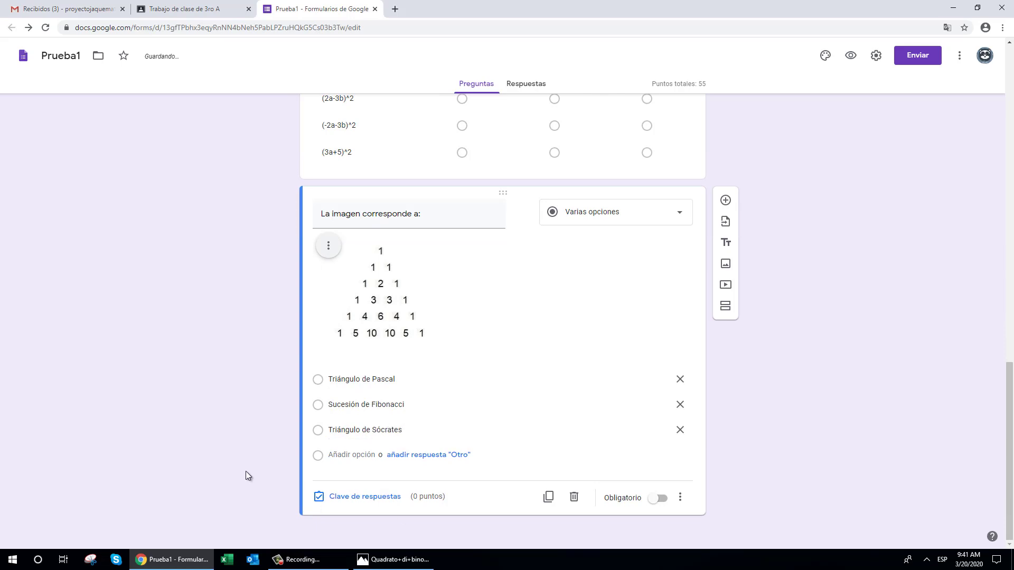
- In the image question's answer key, mark Triángulo de Pascal as correct and assign 5 points
{"action": "left_click", "coordinate": [345, 498]}
{"action": "left_click", "coordinate": [323, 403]}
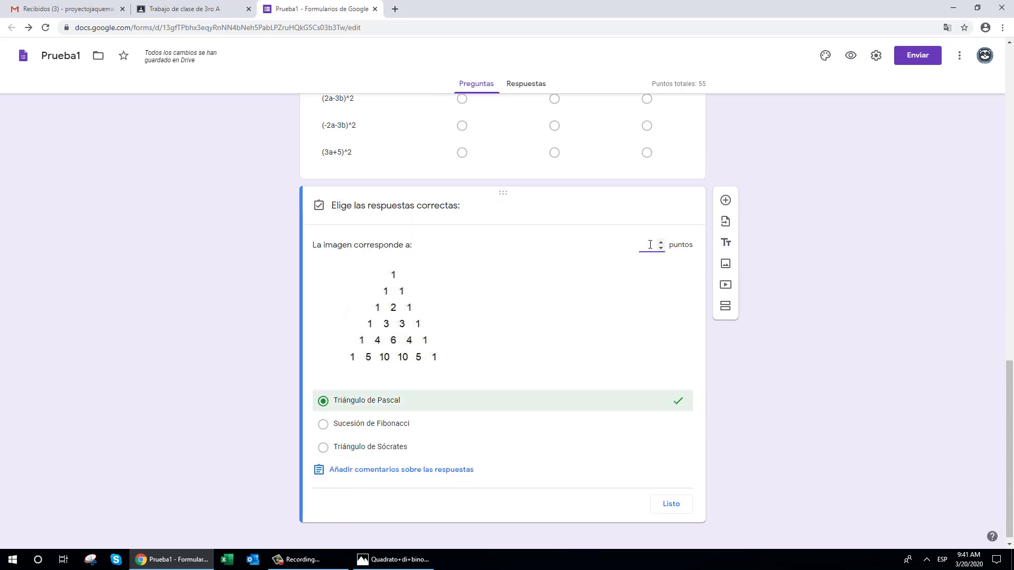
{"action": "type", "text": "5"}
{"action": "left_click", "coordinate": [671, 503]}
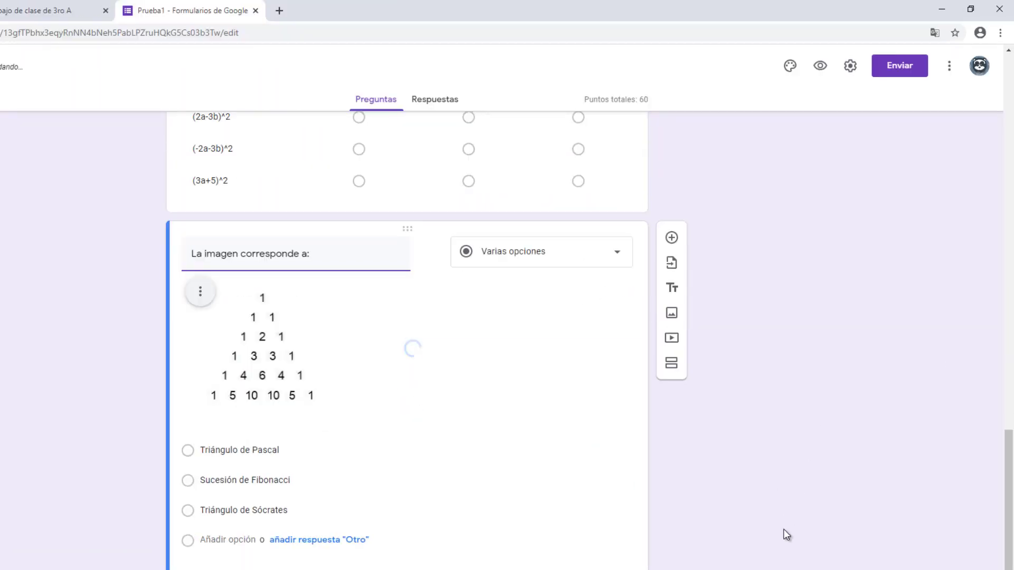
- Set the form's theme color to cyan and insert the laboratory glassware header image from the Trabajo y escuela themes
{"action": "scroll", "coordinate": [785, 534], "scroll_direction": "up", "scroll_amount": 20}
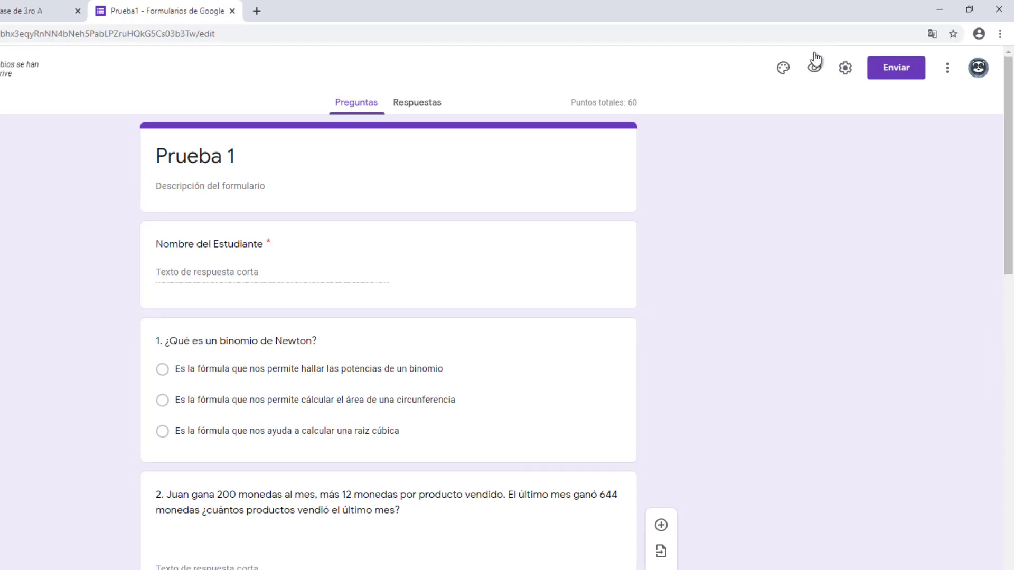
{"action": "left_click", "coordinate": [784, 68]}
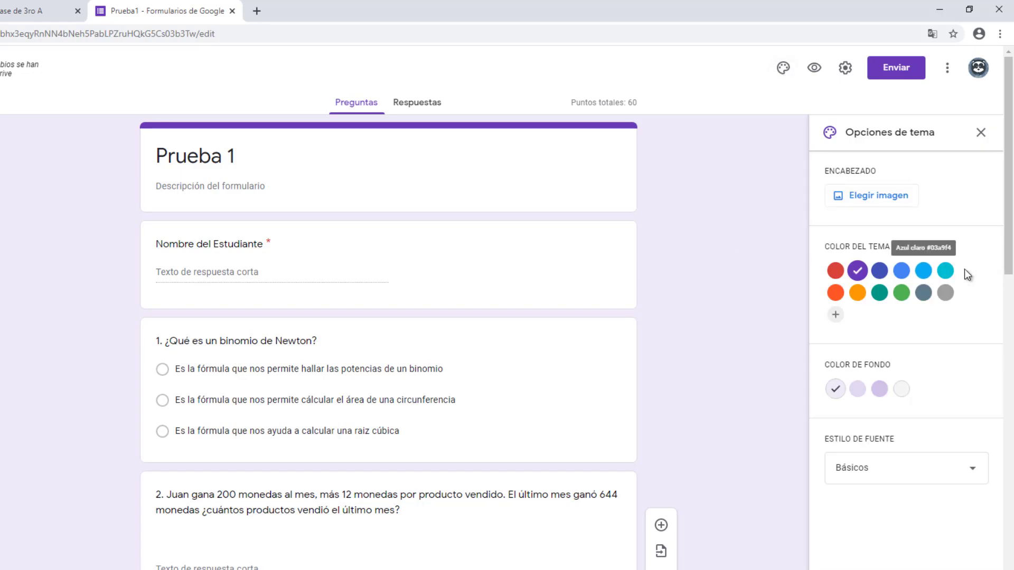
{"action": "left_click", "coordinate": [945, 270]}
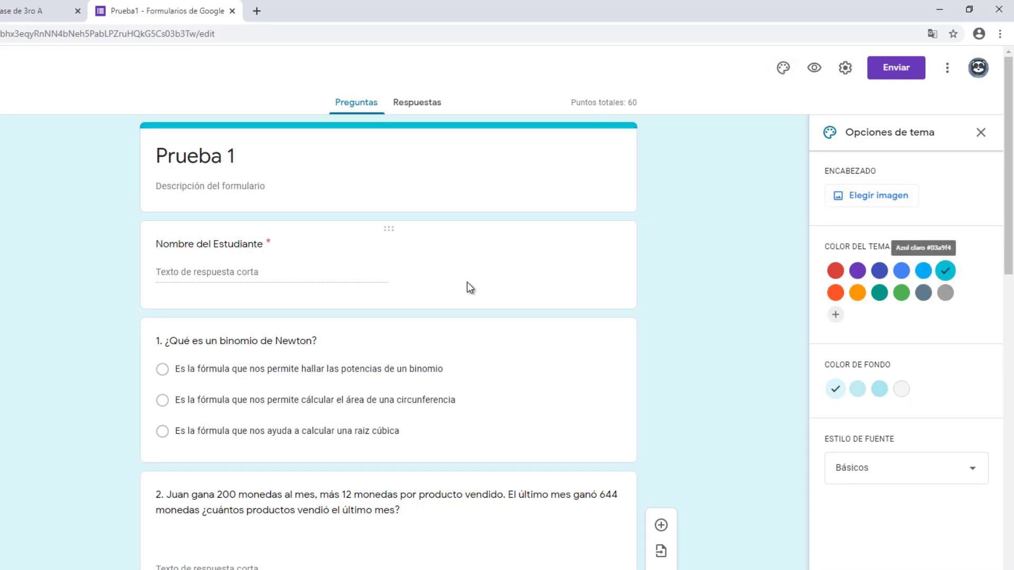
{"action": "left_click", "coordinate": [892, 205]}
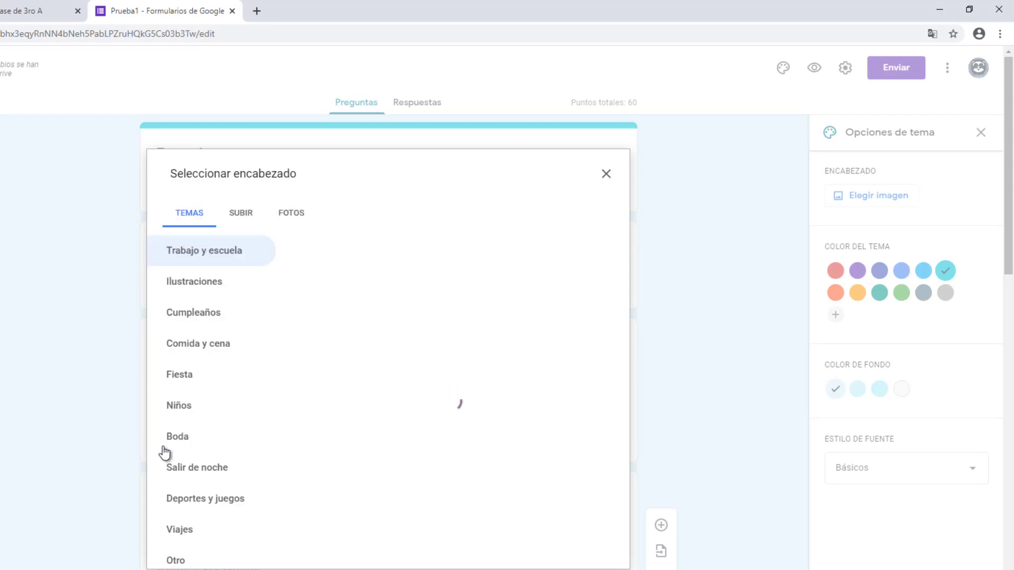
{"action": "scroll", "coordinate": [243, 445], "scroll_direction": "down", "scroll_amount": 5}
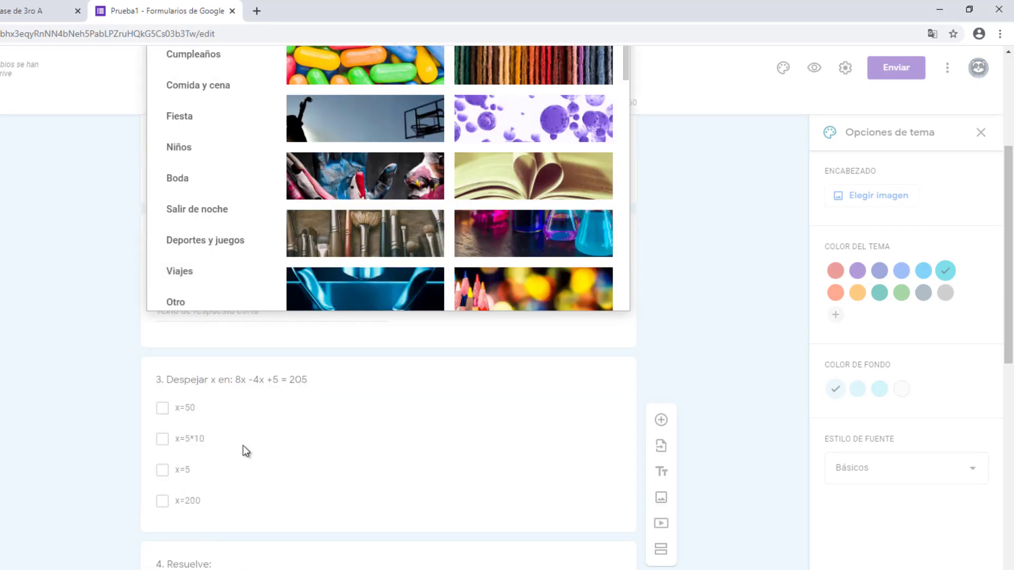
{"action": "scroll", "coordinate": [283, 311], "scroll_direction": "up", "scroll_amount": 5}
{"action": "scroll", "coordinate": [409, 437], "scroll_direction": "down", "scroll_amount": 12}
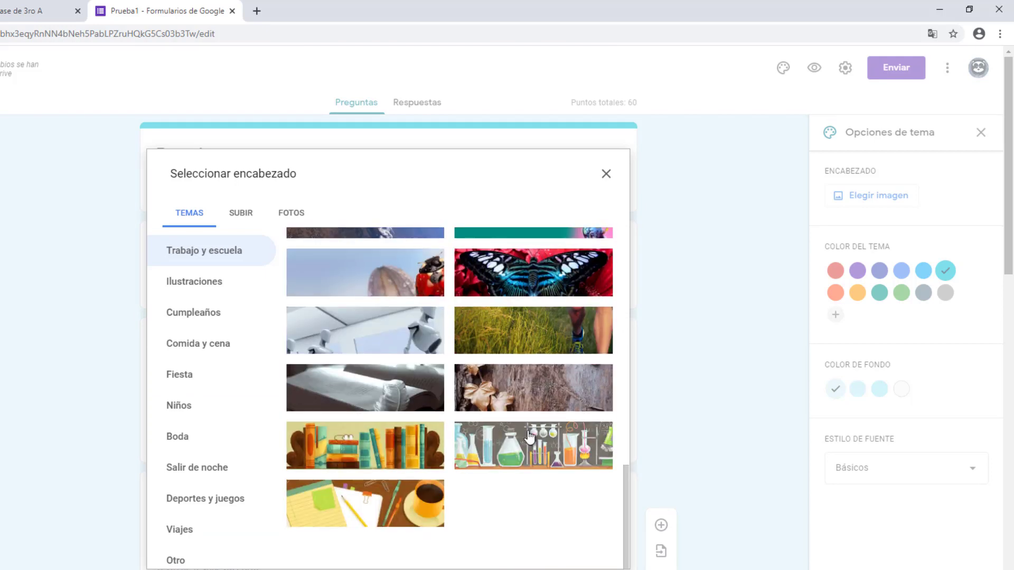
{"action": "left_click", "coordinate": [530, 437]}
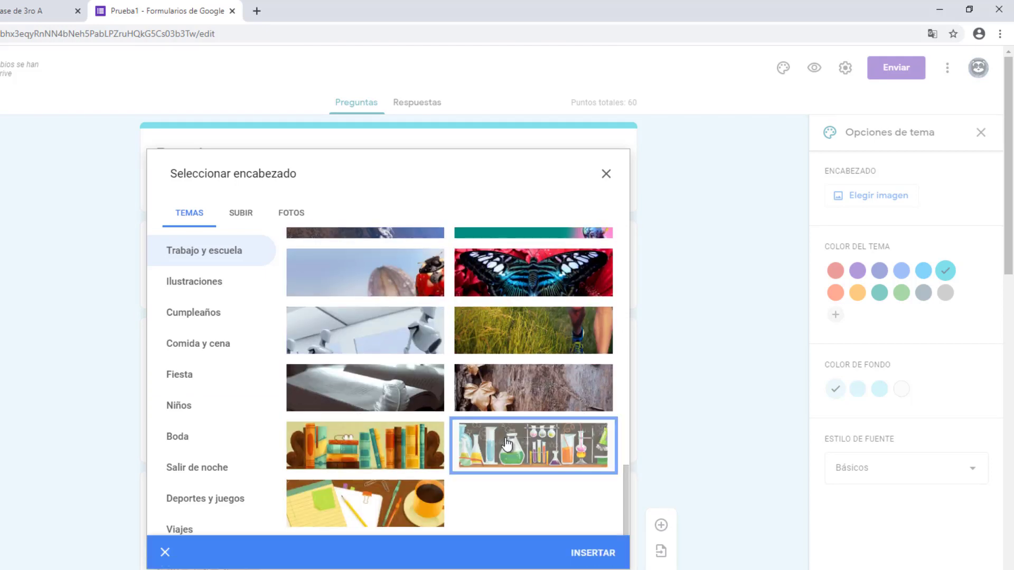
{"action": "left_click", "coordinate": [595, 553]}
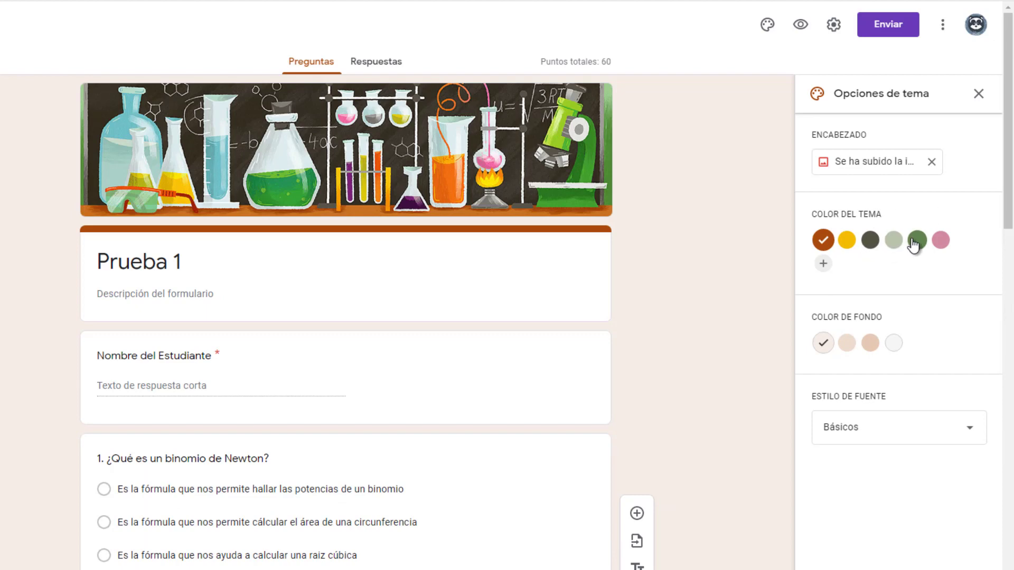
- Set the theme color to green and, after trying the decorative font style, choose Alegre
{"action": "left_click", "coordinate": [922, 270]}
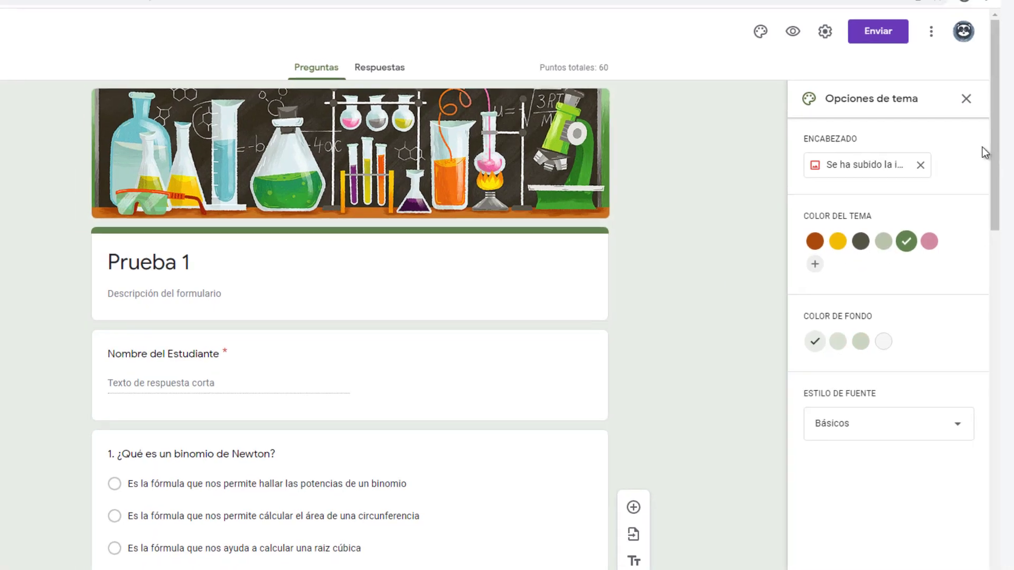
{"action": "left_click", "coordinate": [931, 422]}
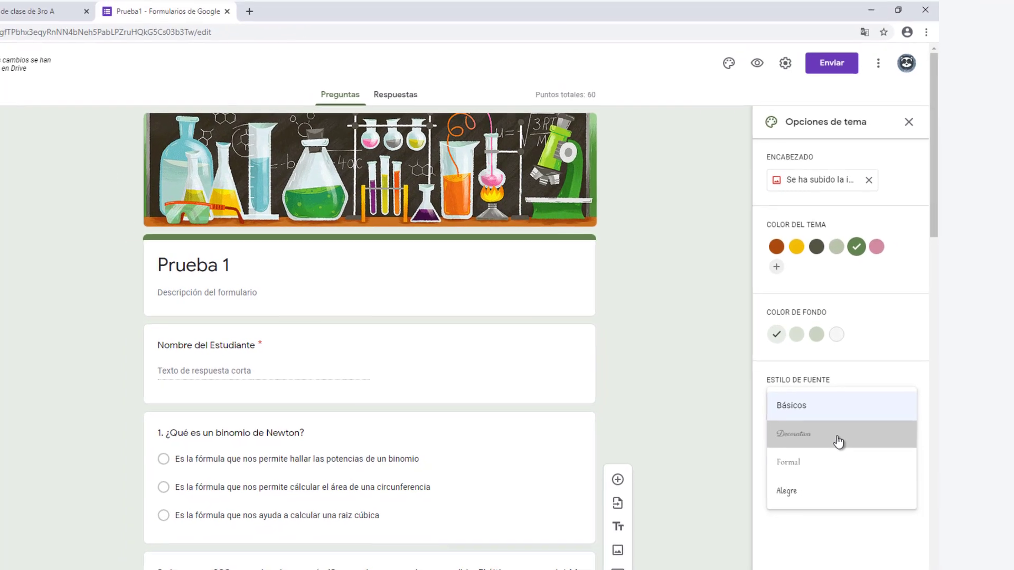
{"action": "left_click", "coordinate": [843, 450]}
{"action": "left_click", "coordinate": [886, 402]}
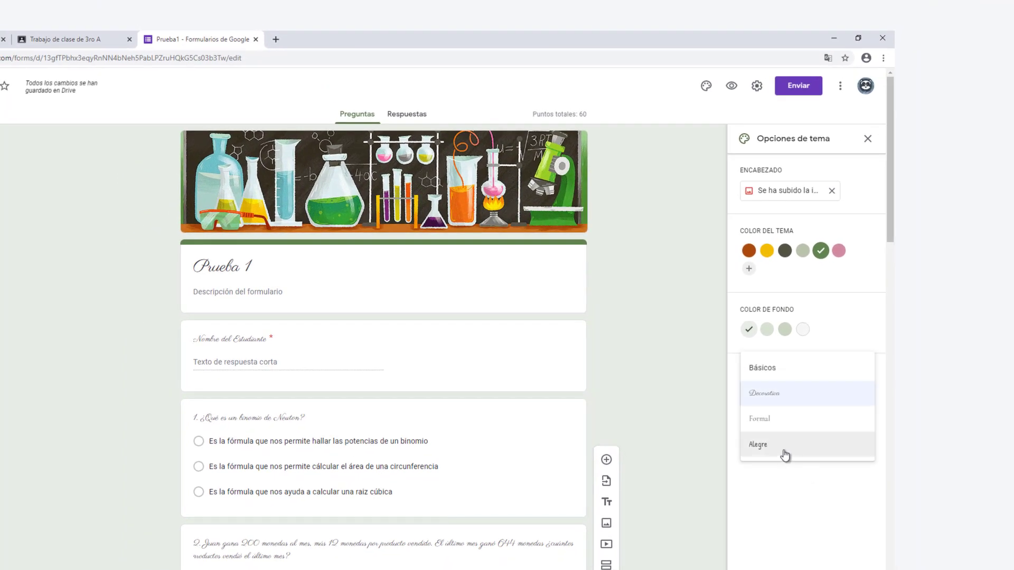
{"action": "left_click", "coordinate": [803, 464]}
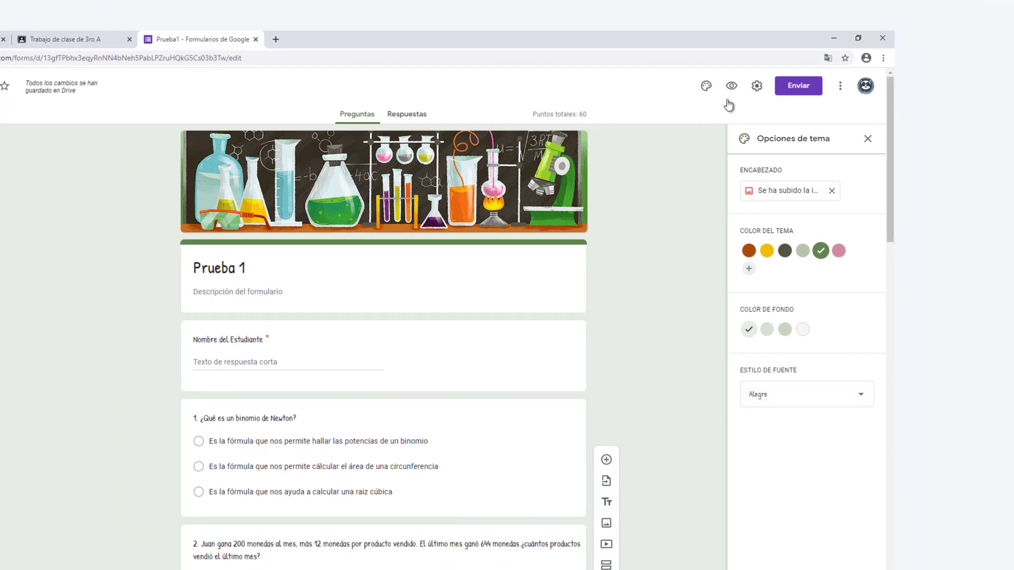
- In the form's general settings, try enabling Recopilar direcciones de correo electrónico and Acuse de recibo de respuestas, and clear both again
{"action": "left_click", "coordinate": [756, 86]}
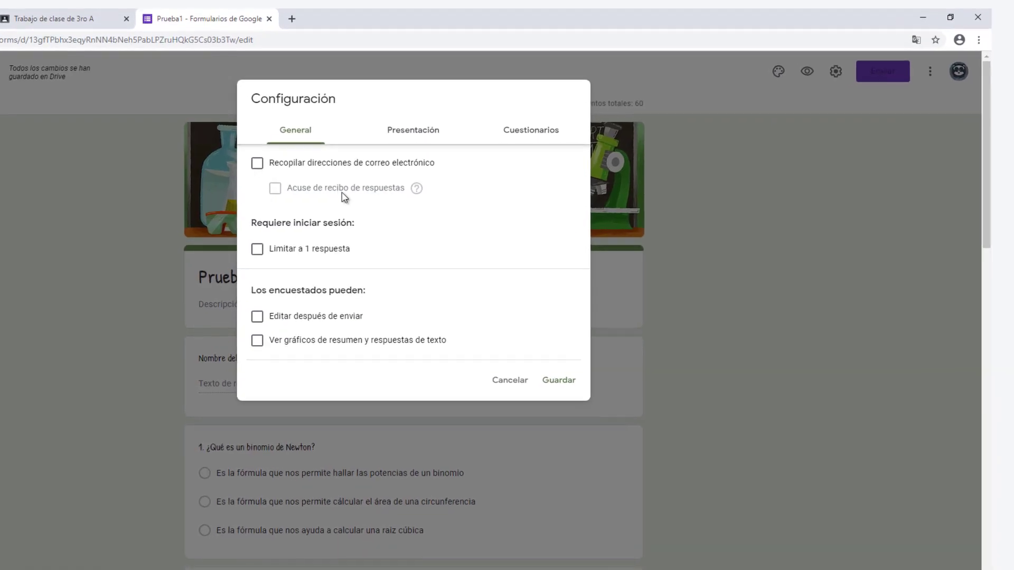
{"action": "left_click", "coordinate": [255, 165]}
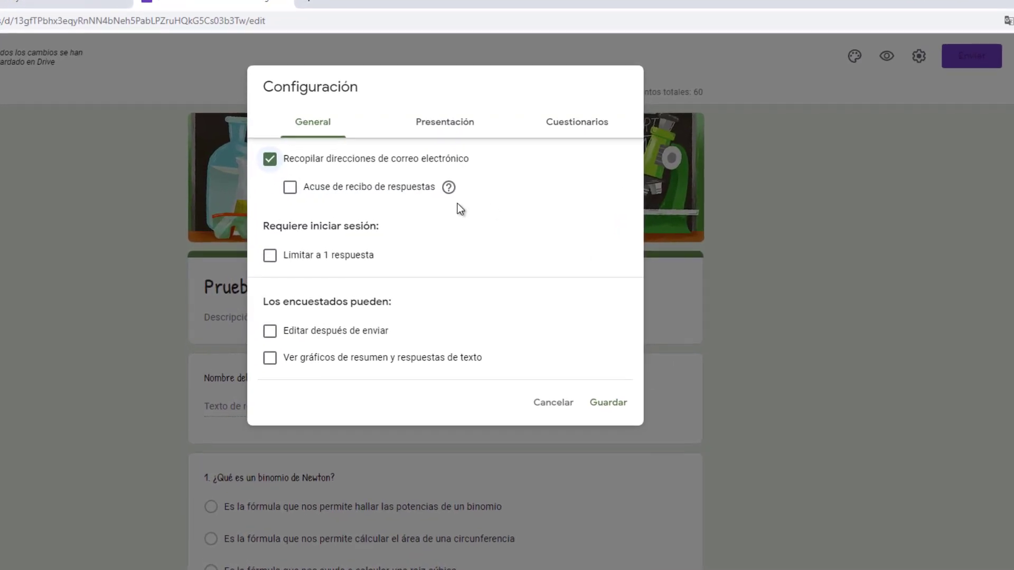
{"action": "left_click", "coordinate": [287, 188]}
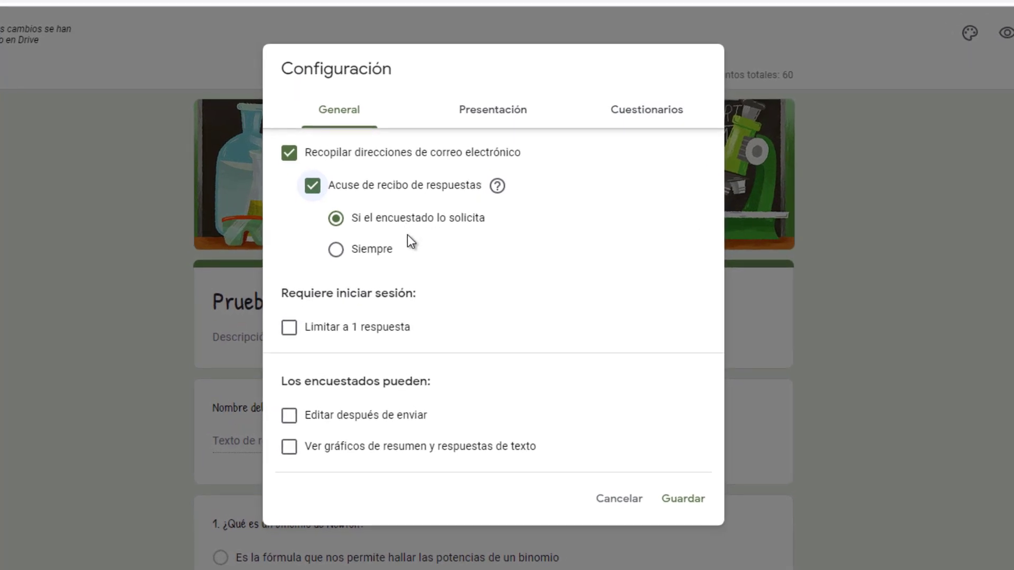
{"action": "left_click", "coordinate": [312, 186]}
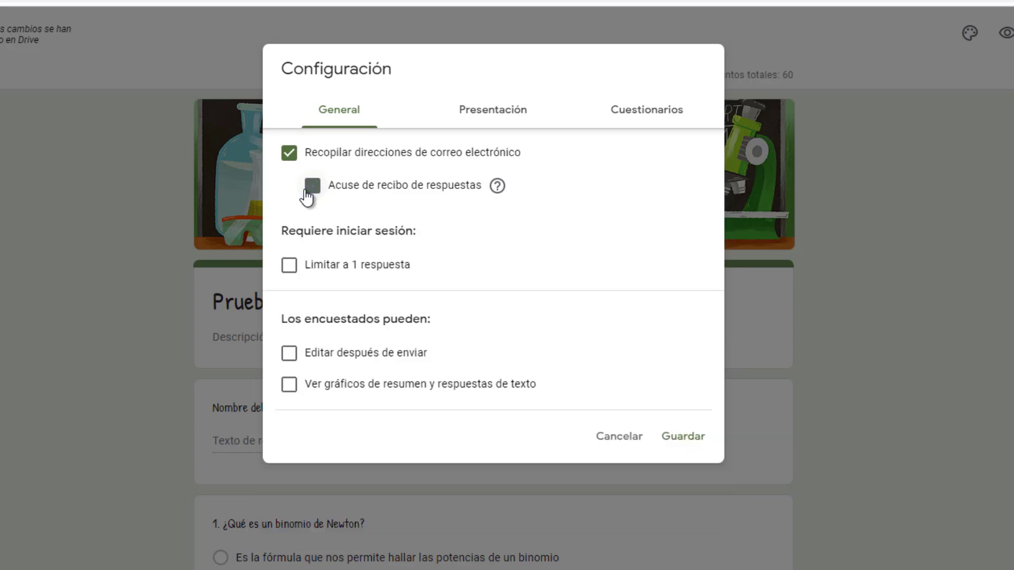
{"action": "left_click", "coordinate": [286, 158]}
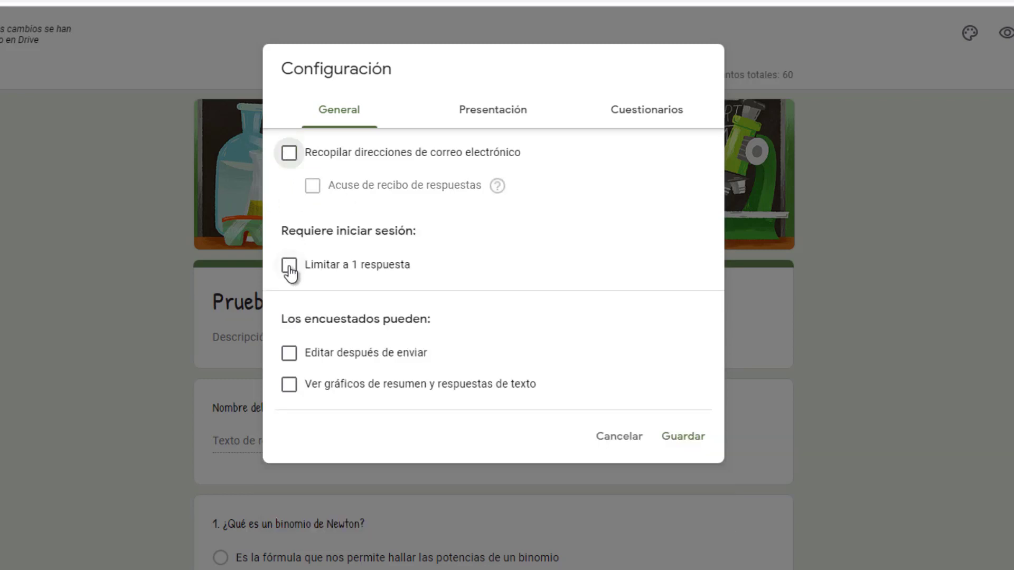
- In the form's general settings, try enabling Limitar a 1 respuesta and toggling Ver gráficos de resumen y respuestas de texto
{"action": "left_click_drag", "start_coordinate": [293, 236], "coordinate": [416, 236]}
{"action": "left_click", "coordinate": [420, 236]}
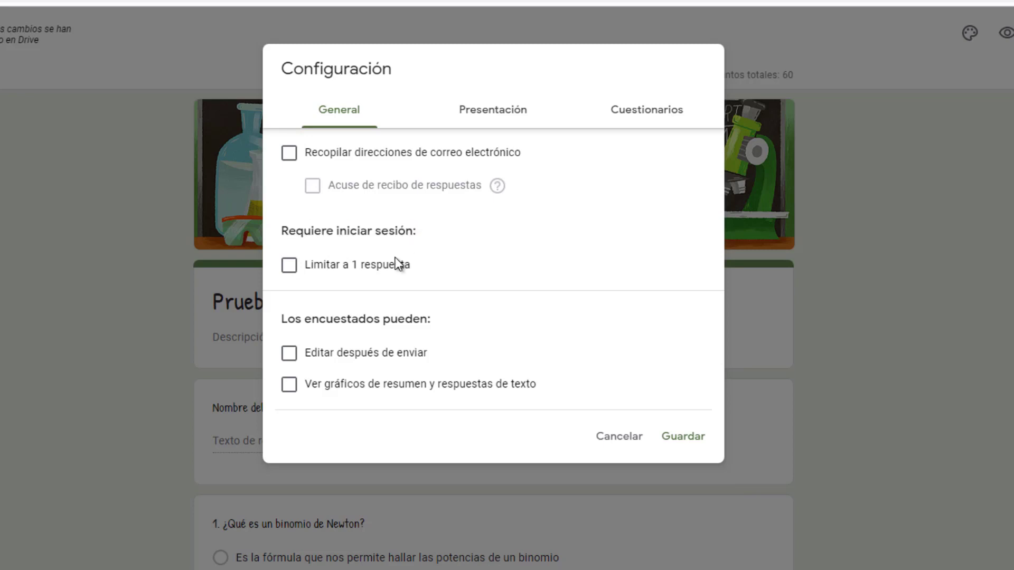
{"action": "left_click", "coordinate": [286, 269]}
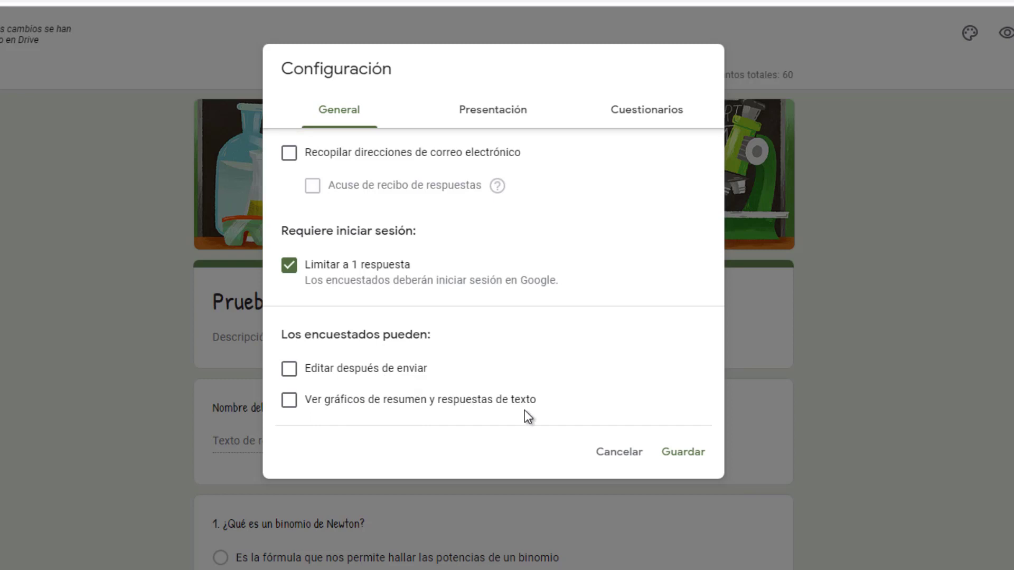
{"action": "left_click", "coordinate": [289, 401]}
{"action": "left_click", "coordinate": [303, 411]}
- Review the form's Presentación and Cuestionarios settings, including the grade release and respondent visibility options, and close the settings without saving
{"action": "left_click", "coordinate": [496, 115]}
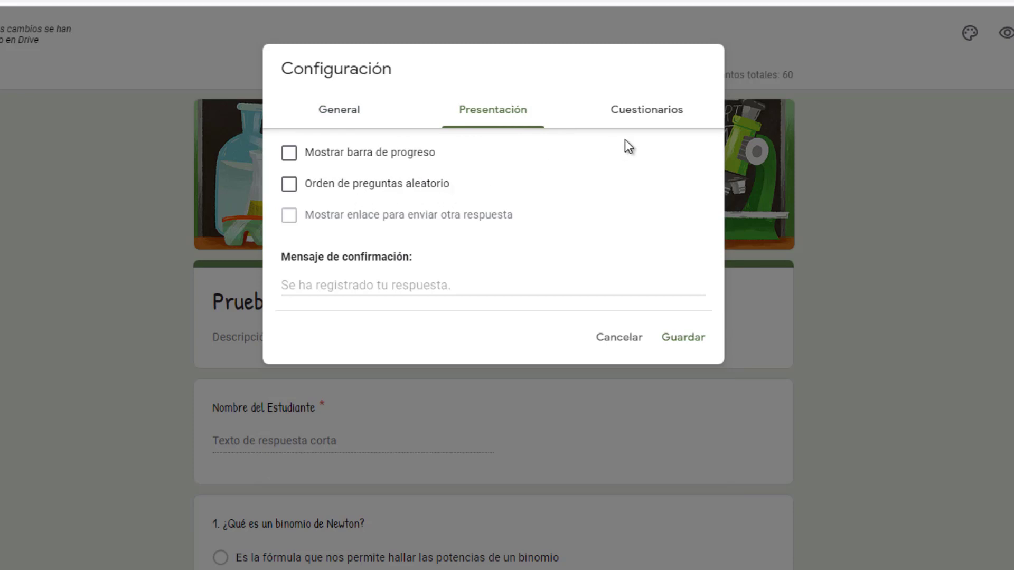
{"action": "left_click", "coordinate": [657, 119]}
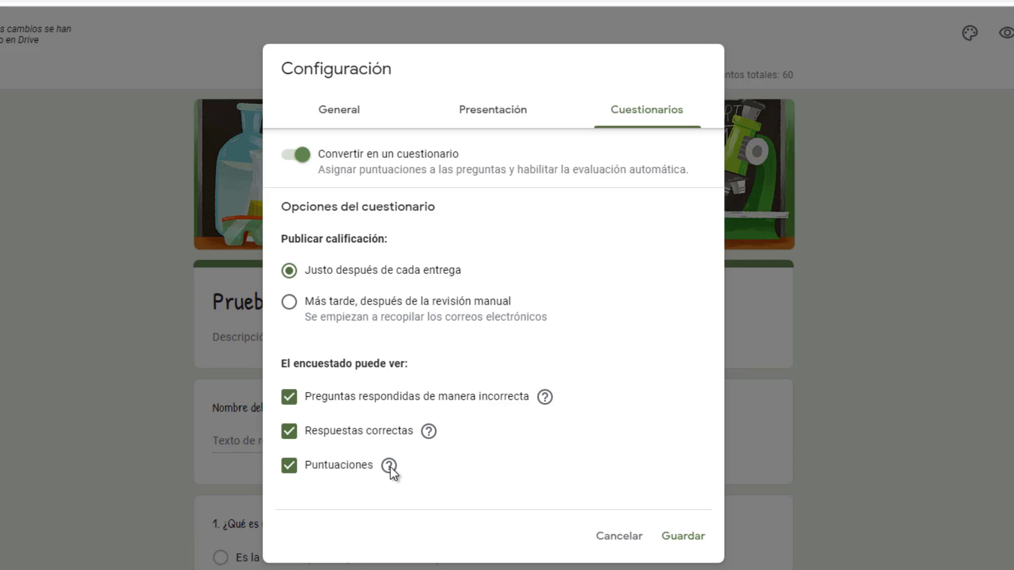
{"action": "mouse_move", "coordinate": [390, 467]}
{"action": "left_click", "coordinate": [306, 112]}
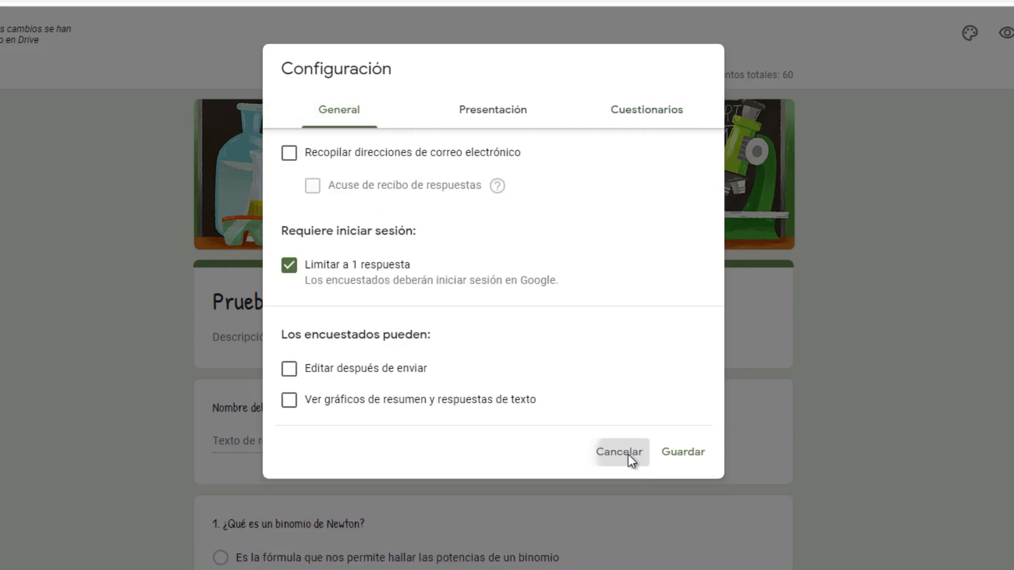
{"action": "left_click", "coordinate": [628, 453]}
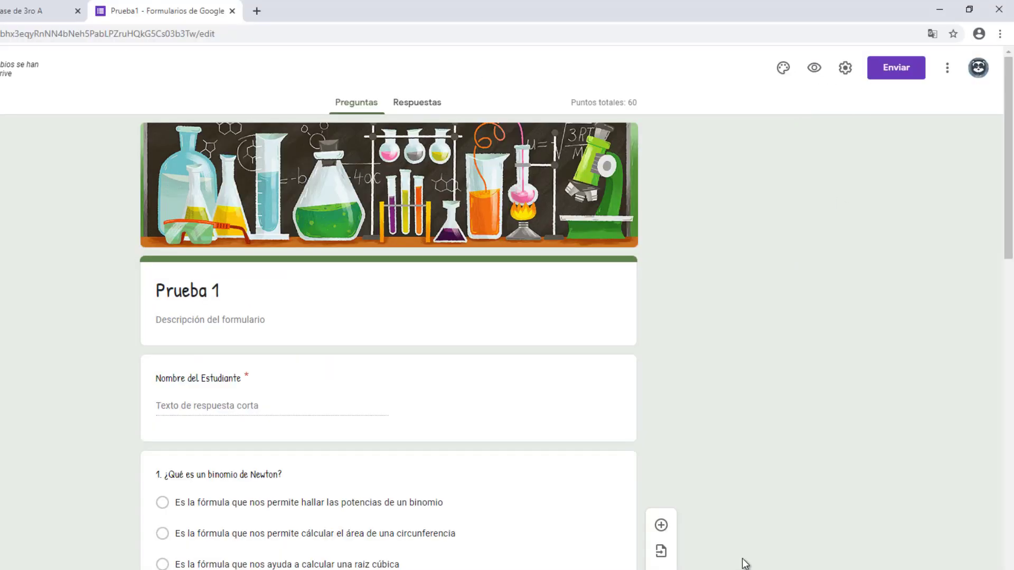
- Copy the form's shortened sharing link from the send options and close the dialog
{"action": "left_click", "coordinate": [911, 75]}
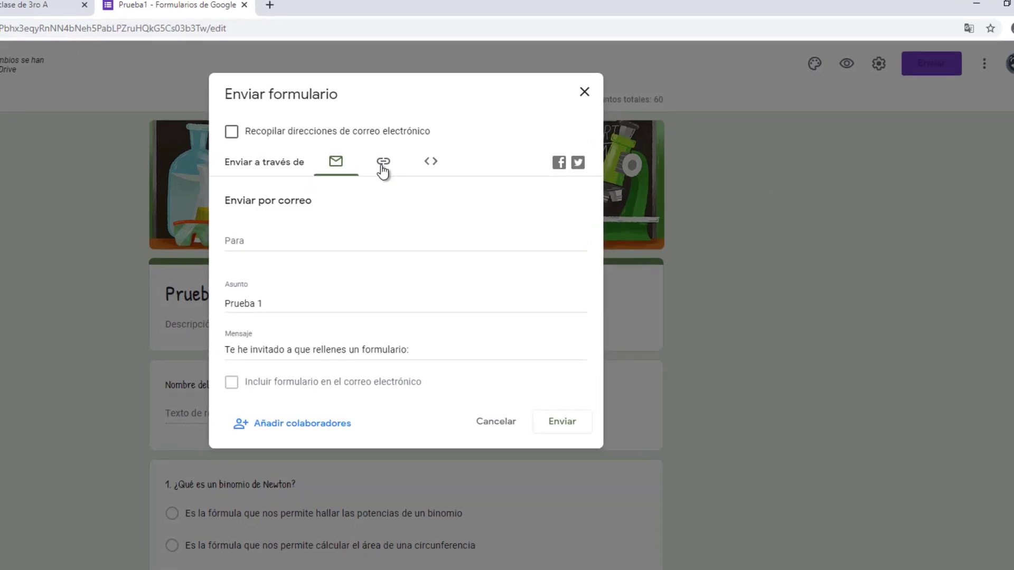
{"action": "left_click", "coordinate": [383, 163]}
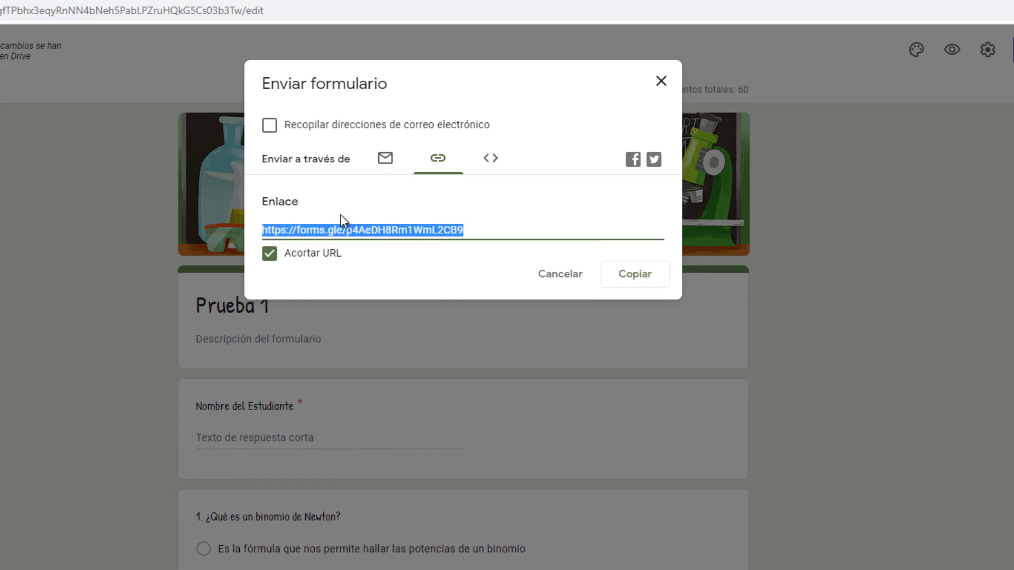
{"action": "left_click", "coordinate": [654, 281]}
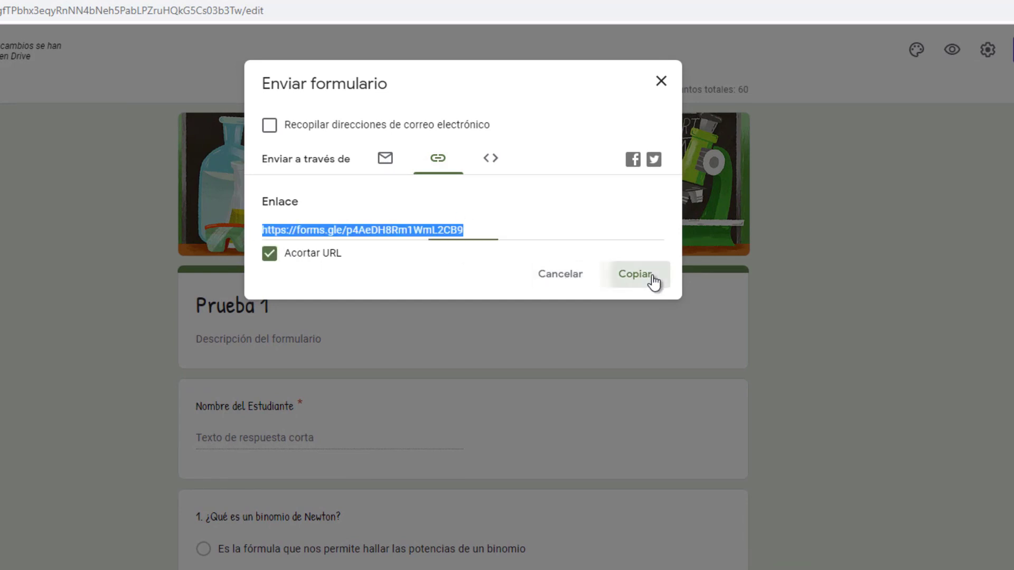
{"action": "left_click", "coordinate": [563, 279]}
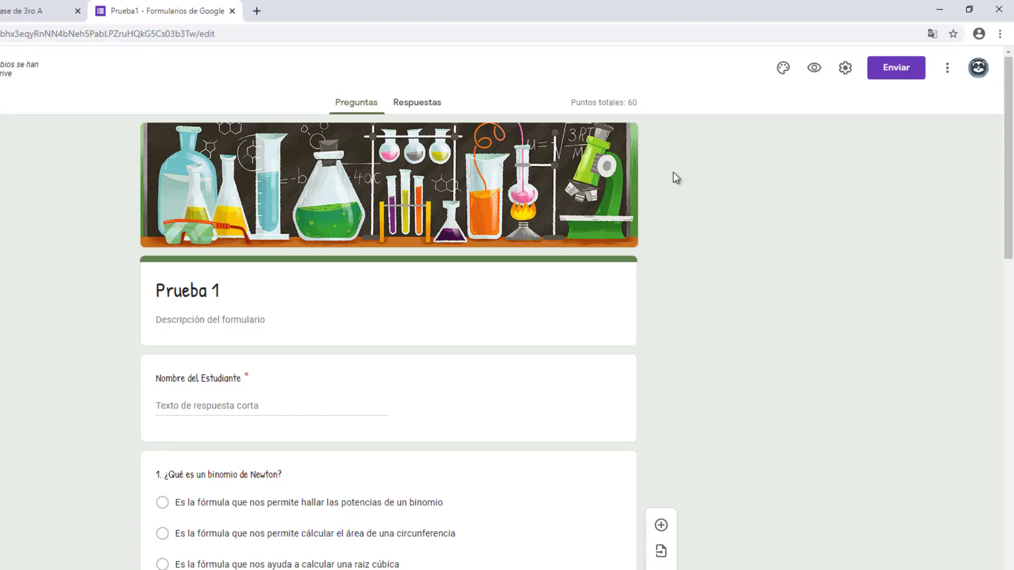
- Preview the quiz as a respondent and enter the student's name in Nombre del Estudiante
{"action": "left_click", "coordinate": [814, 71]}
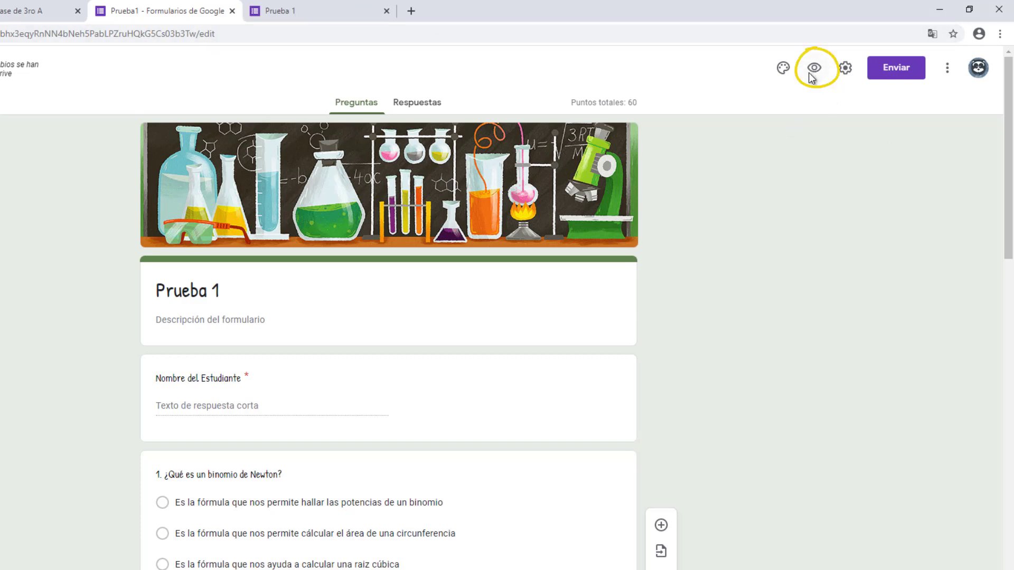
{"action": "left_click", "coordinate": [314, 6]}
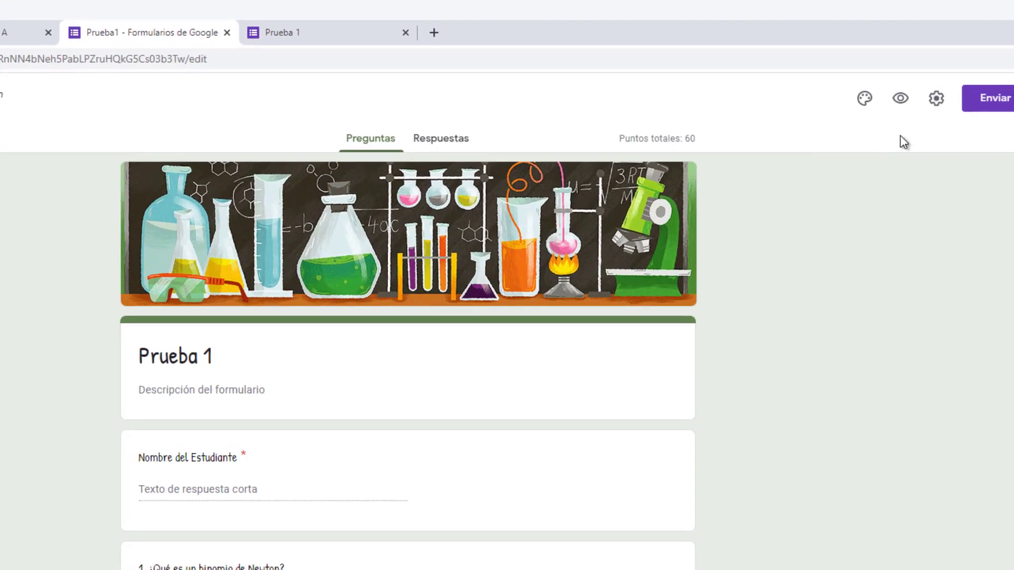
{"action": "left_click", "coordinate": [312, 33]}
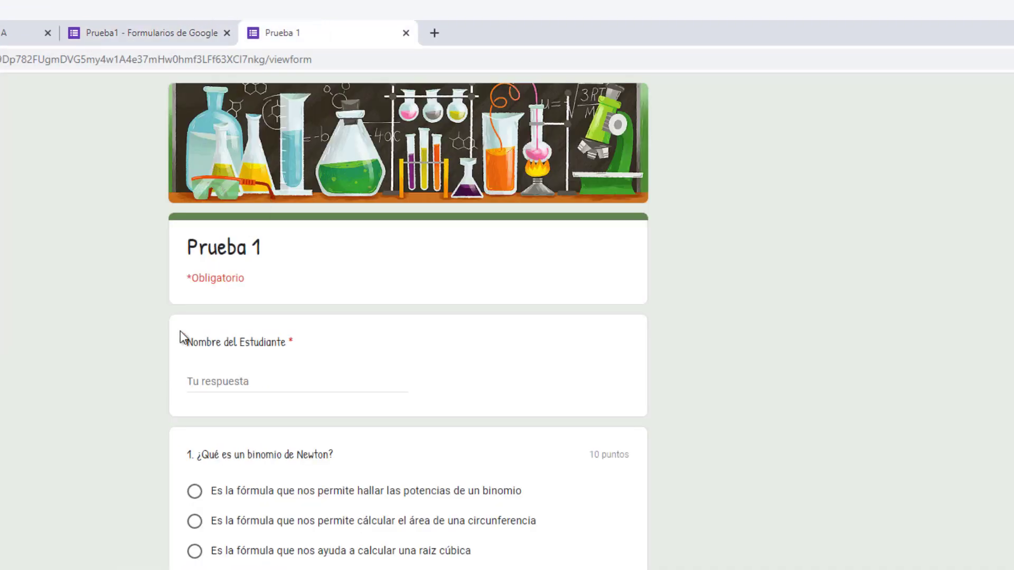
{"action": "left_click", "coordinate": [322, 383]}
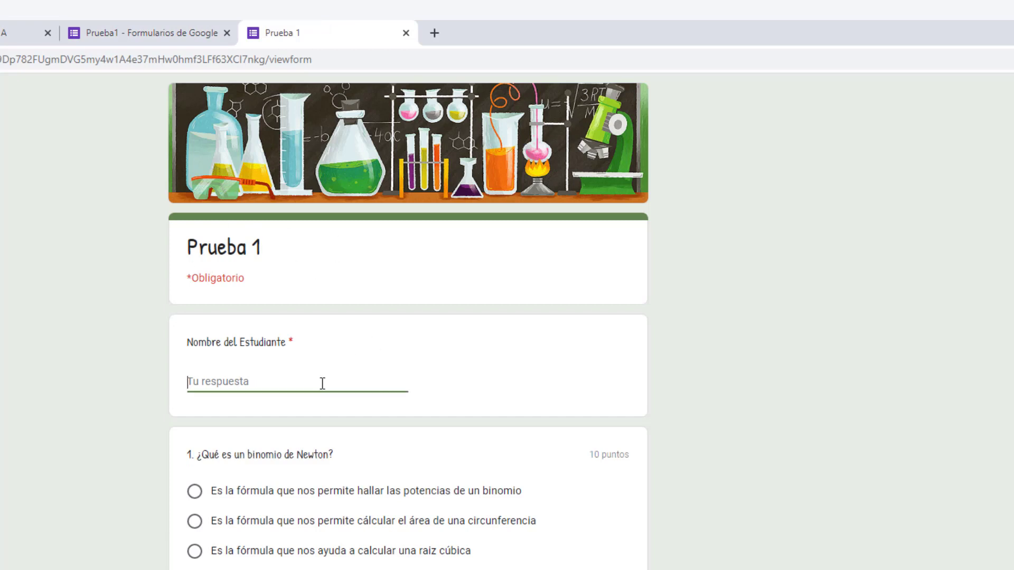
{"action": "type", "text": "Estudiante Jaquemate"}
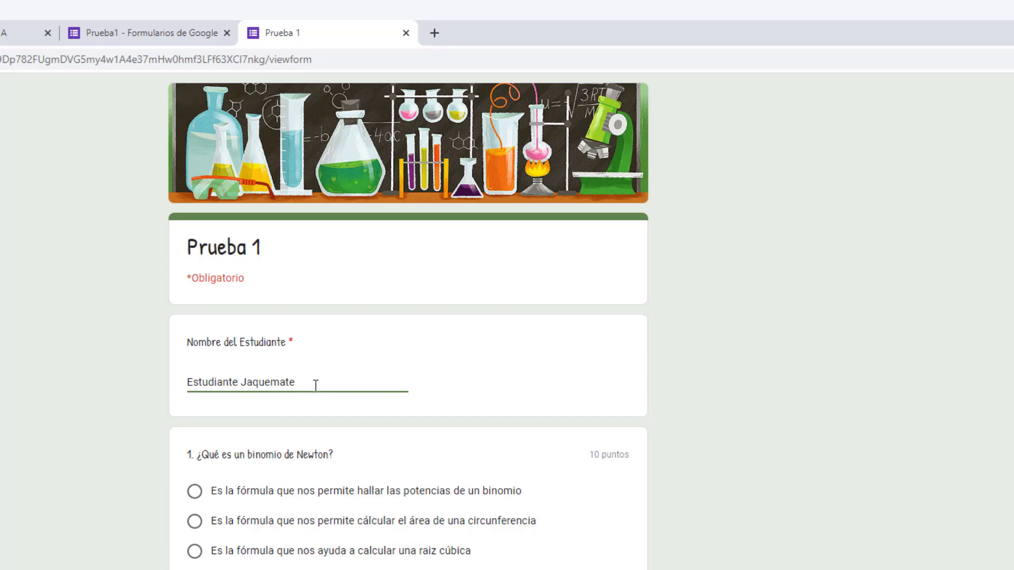
{"action": "scroll", "coordinate": [337, 384], "scroll_direction": "down", "scroll_amount": 3}
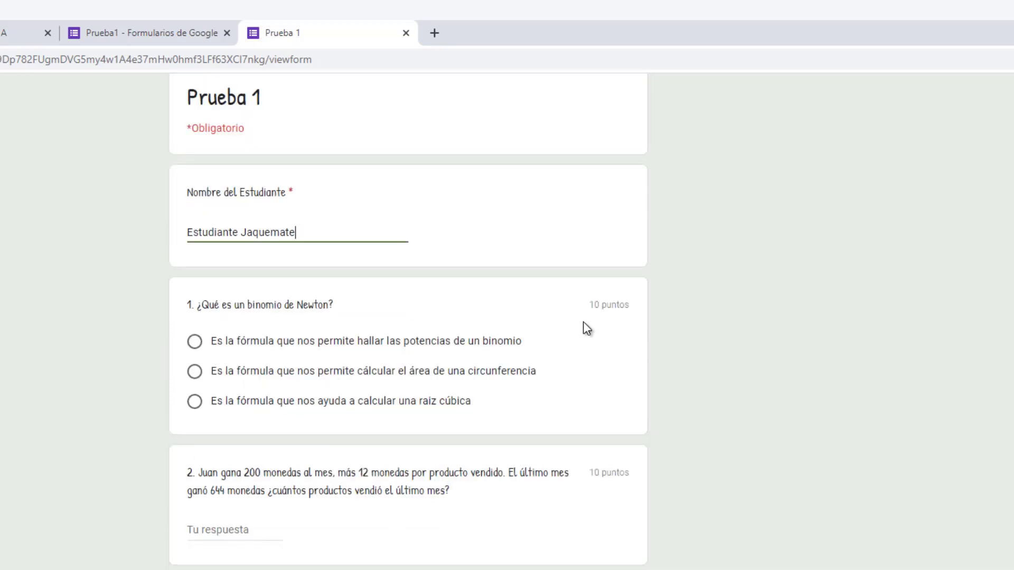
{"action": "left_click_drag", "start_coordinate": [589, 304], "coordinate": [612, 305]}
{"action": "left_click", "coordinate": [607, 317]}
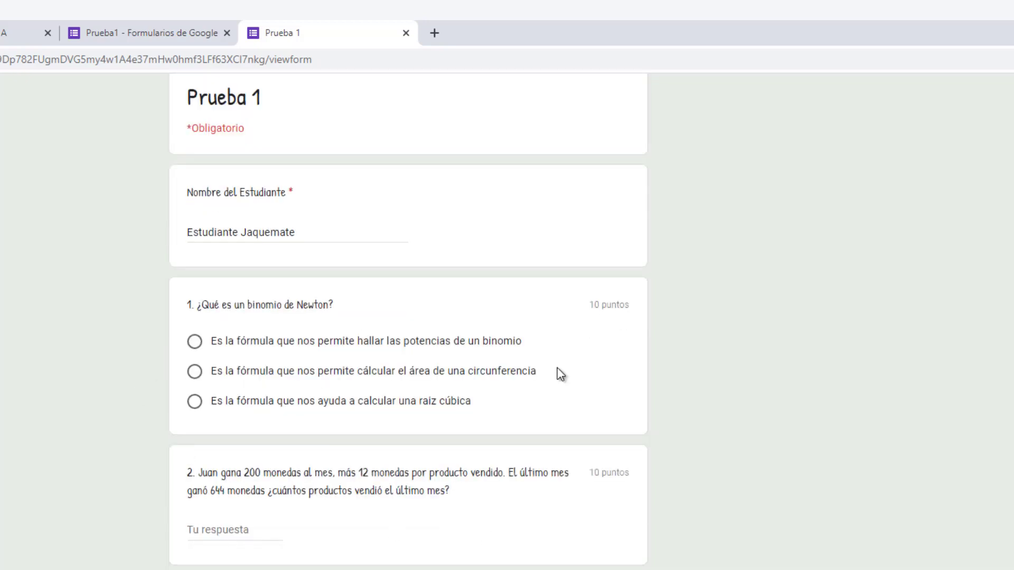
- Answer question 1 with the potencias de un binomio option, question 2 with 37, and question 3 with only x=5*10
{"action": "left_click", "coordinate": [290, 341]}
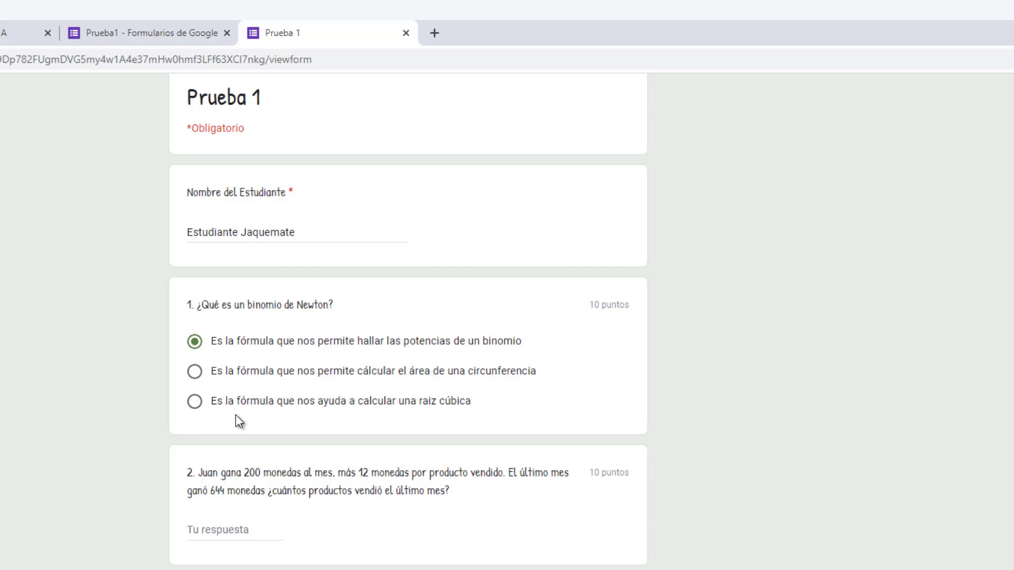
{"action": "left_click", "coordinate": [234, 524]}
{"action": "type", "text": "37"}
{"action": "scroll", "coordinate": [234, 525], "scroll_direction": "down", "scroll_amount": 3}
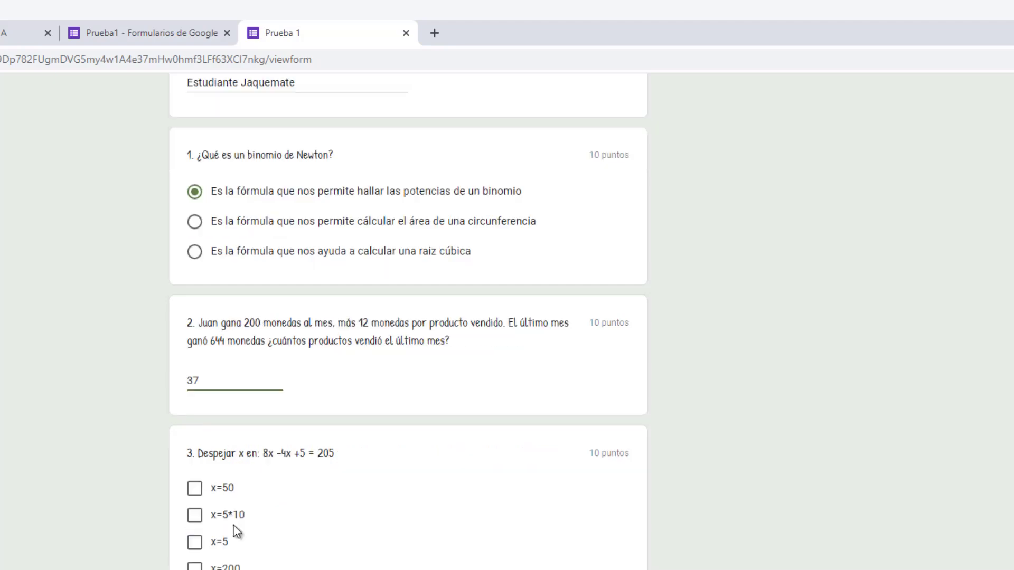
{"action": "left_click", "coordinate": [194, 513]}
{"action": "scroll", "coordinate": [194, 514], "scroll_direction": "down", "scroll_amount": 4}
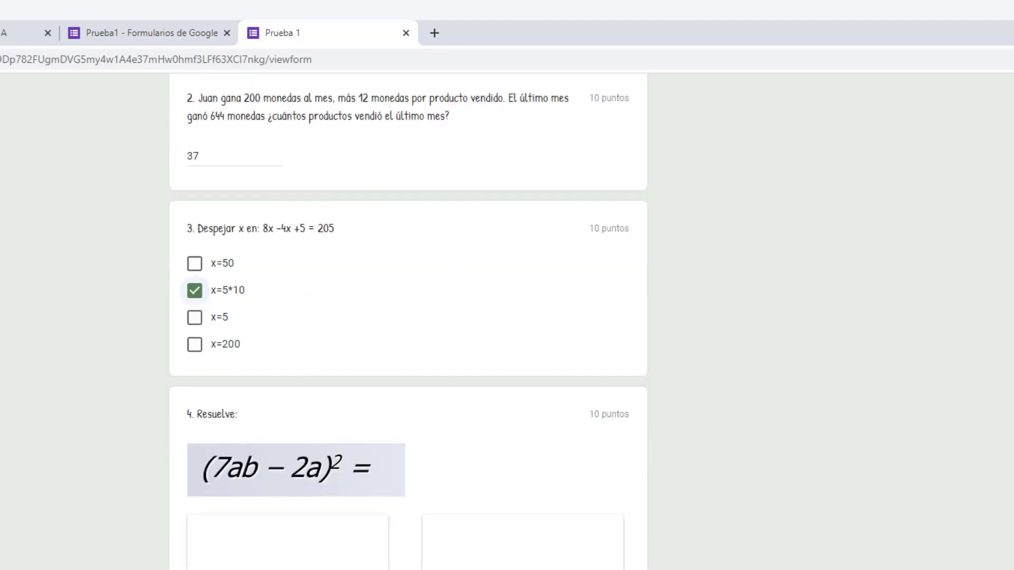
- Leave question 4 blank, match each expression in question 5, choose Triángulo de Pascal for the image question, and submit the quiz
{"action": "scroll", "coordinate": [408, 317], "scroll_direction": "down", "scroll_amount": 3}
{"action": "scroll", "coordinate": [407, 316], "scroll_direction": "down", "scroll_amount": 6}
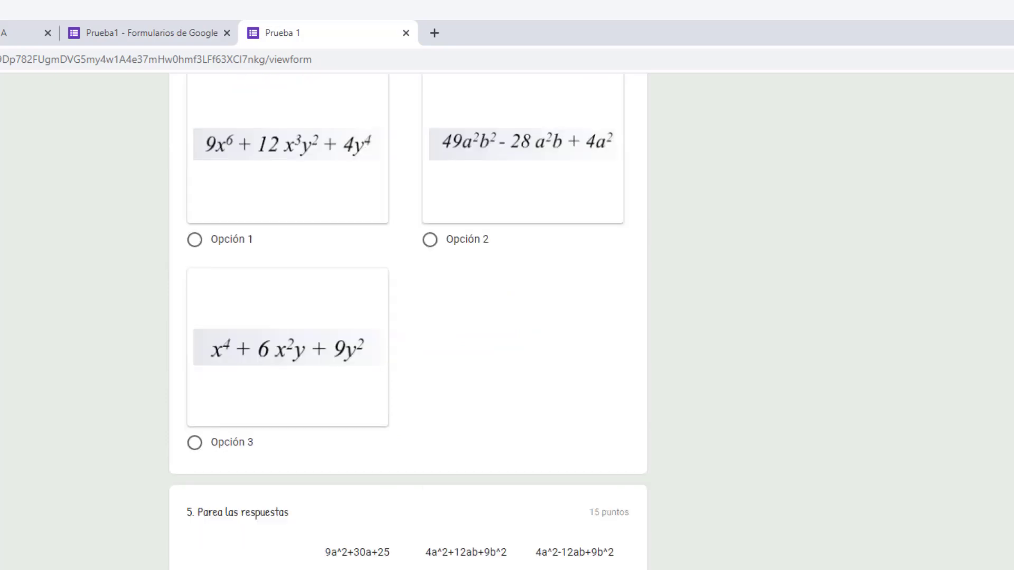
{"action": "scroll", "coordinate": [407, 317], "scroll_direction": "down", "scroll_amount": 7}
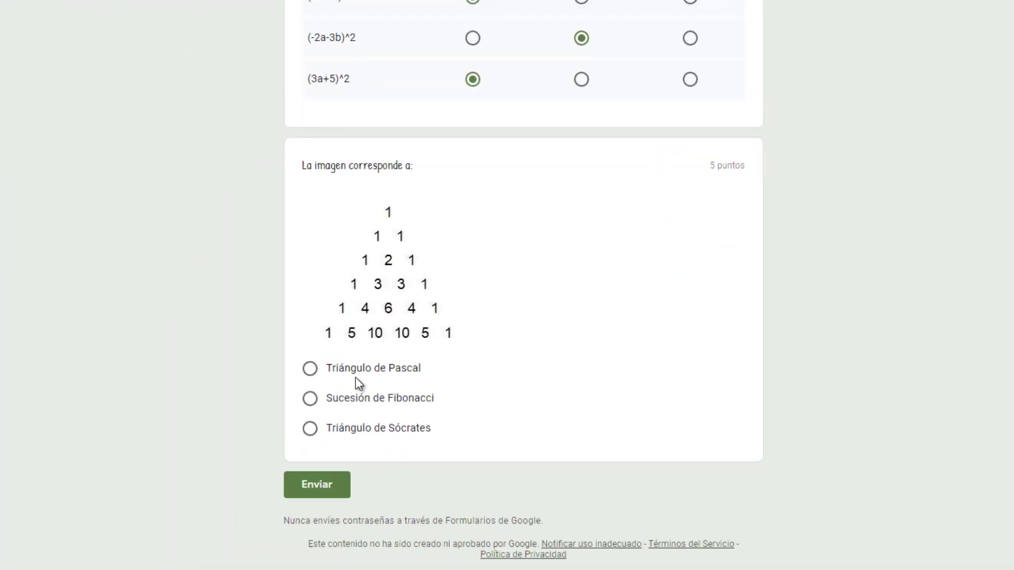
{"action": "left_click", "coordinate": [356, 376]}
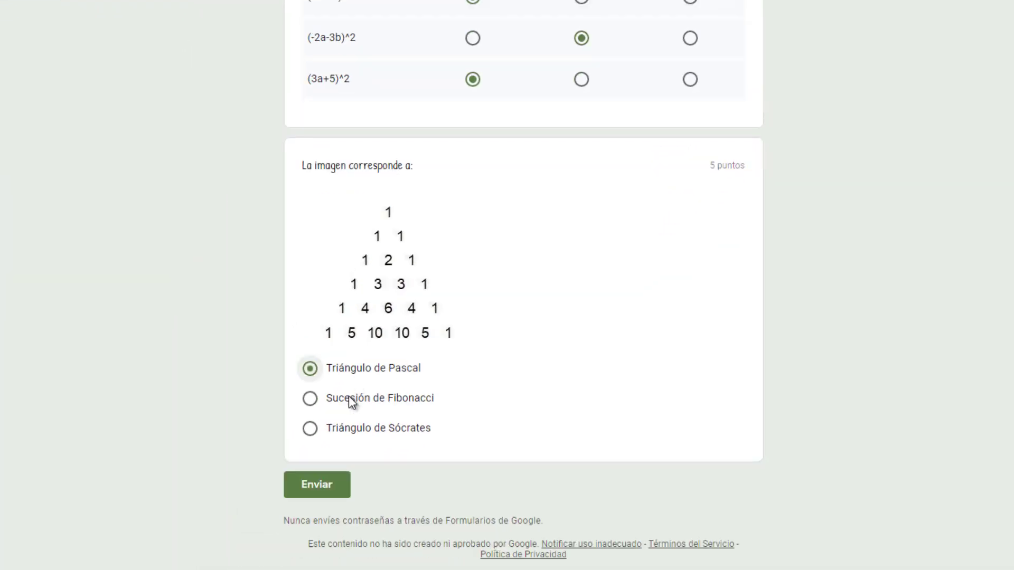
{"action": "left_click", "coordinate": [326, 486]}
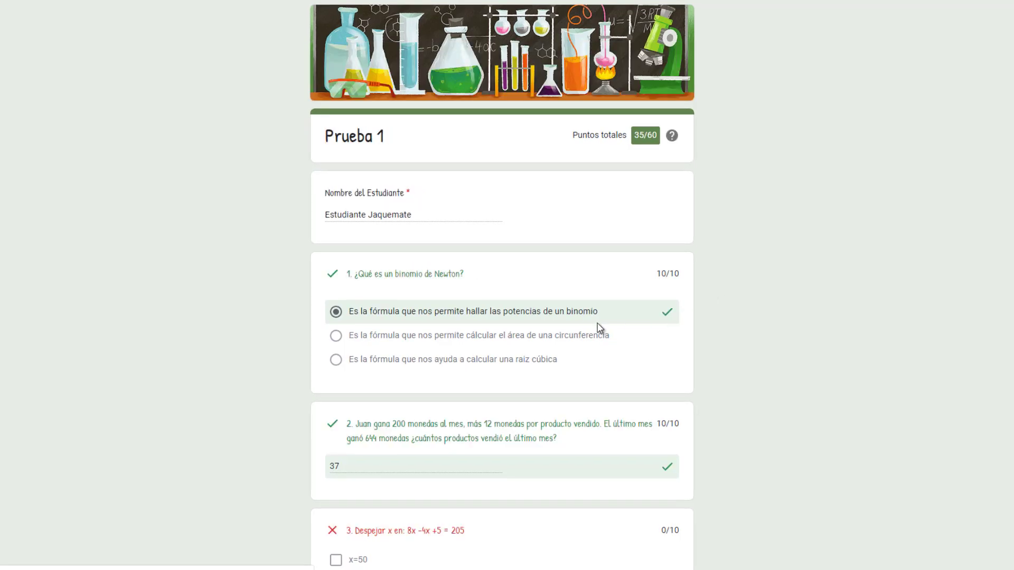
- Examine the submitted quiz's score, checking the points, the marked answers and the correct answers shown for each question
{"action": "scroll", "coordinate": [690, 388], "scroll_direction": "down", "scroll_amount": 3}
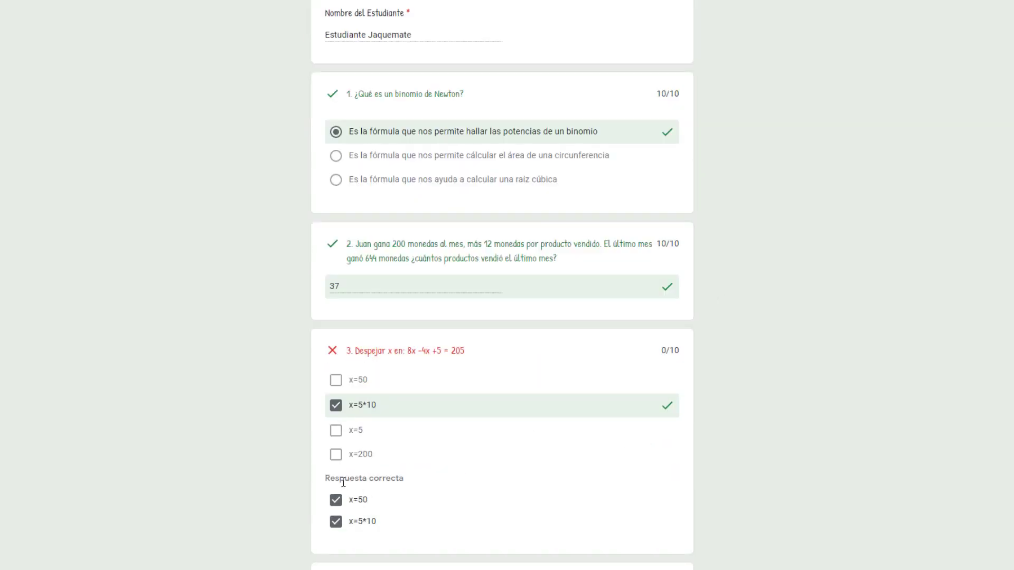
{"action": "triple_click", "coordinate": [361, 517]}
{"action": "left_click", "coordinate": [749, 475]}
{"action": "scroll", "coordinate": [749, 475], "scroll_direction": "down", "scroll_amount": 5}
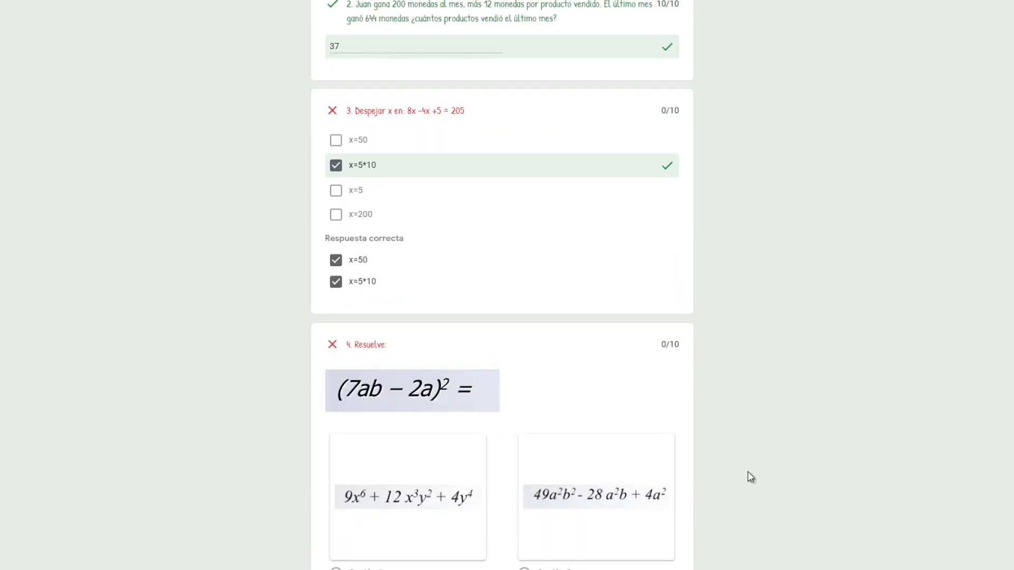
{"action": "scroll", "coordinate": [531, 409], "scroll_direction": "down", "scroll_amount": 4}
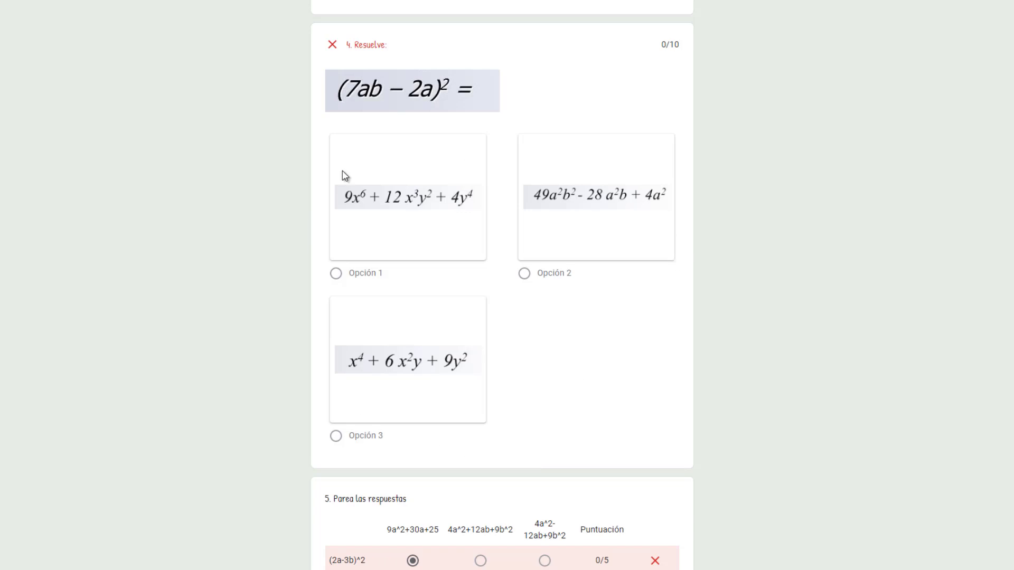
{"action": "triple_click", "coordinate": [358, 44]}
{"action": "left_click", "coordinate": [645, 61]}
{"action": "scroll", "coordinate": [507, 454], "scroll_direction": "down", "scroll_amount": 4}
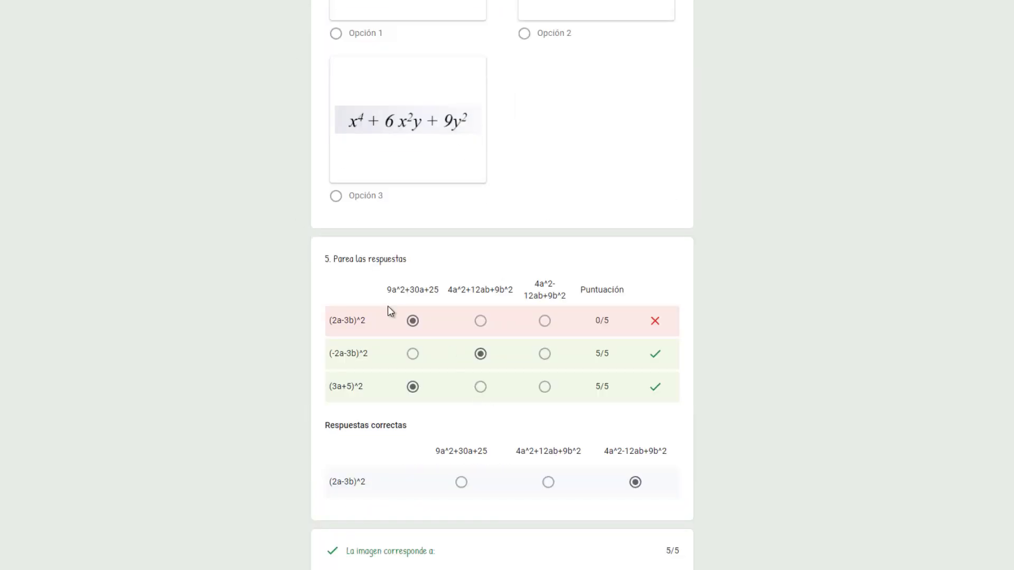
{"action": "scroll", "coordinate": [586, 369], "scroll_direction": "down", "scroll_amount": 4}
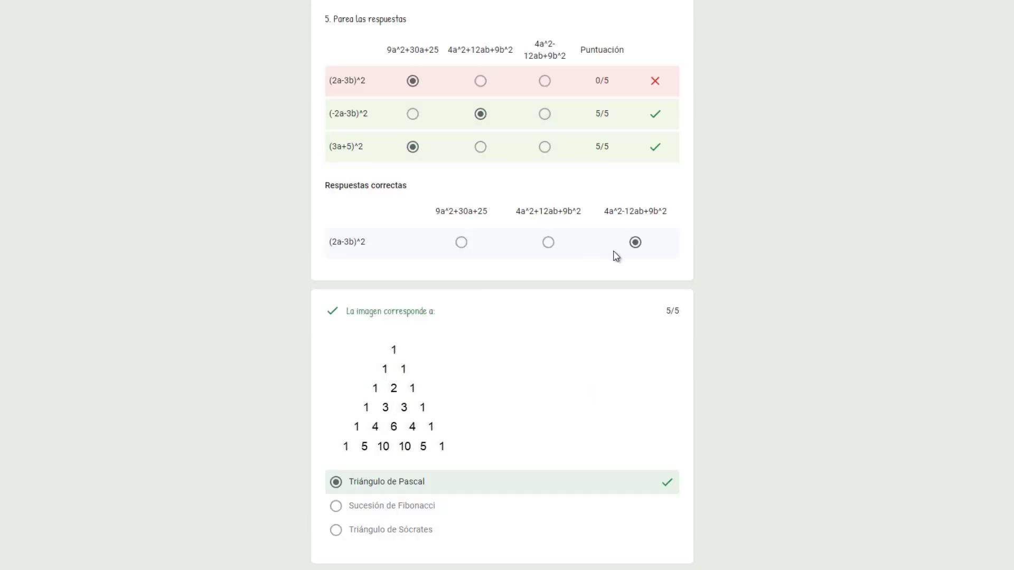
{"action": "scroll", "coordinate": [402, 392], "scroll_direction": "down", "scroll_amount": 1}
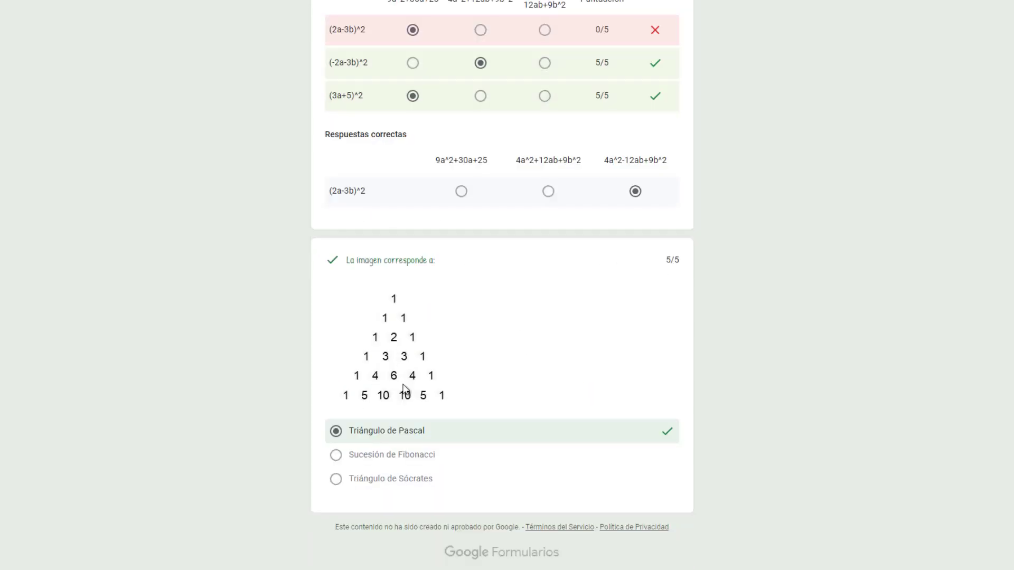
{"action": "scroll", "coordinate": [681, 296], "scroll_direction": "up", "scroll_amount": 20}
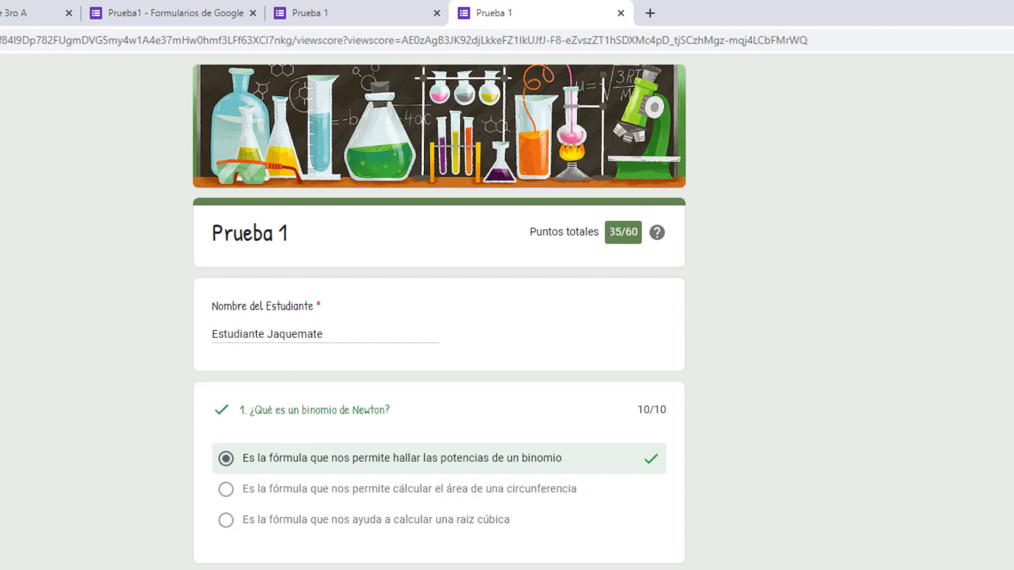
{"action": "left_click_drag", "start_coordinate": [608, 232], "coordinate": [634, 232]}
- Close the score and submission pages, and view the summary of responses in the form editor with its score distribution
{"action": "left_click", "coordinate": [621, 13]}
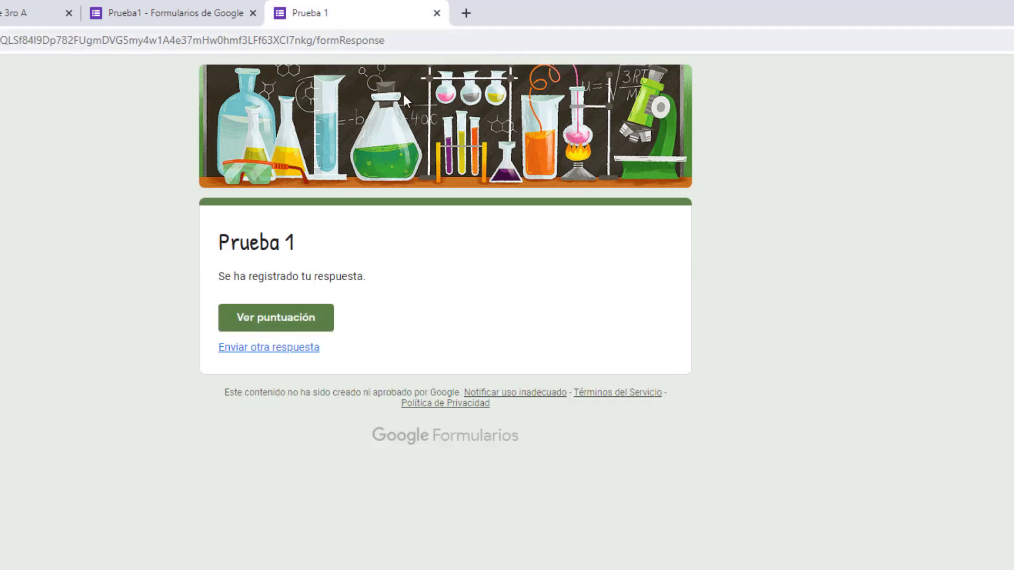
{"action": "left_click", "coordinate": [436, 13]}
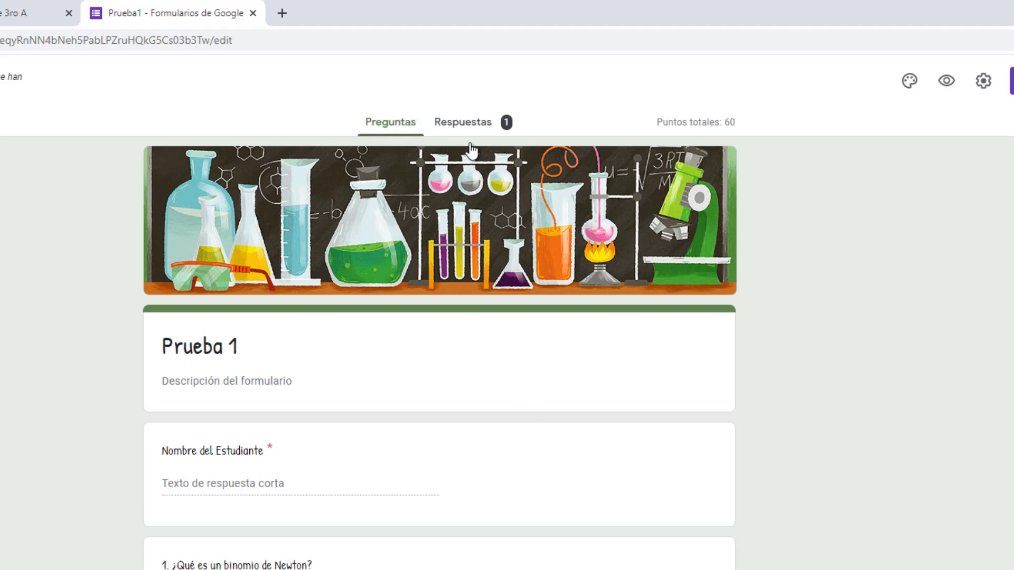
{"action": "left_click", "coordinate": [462, 122]}
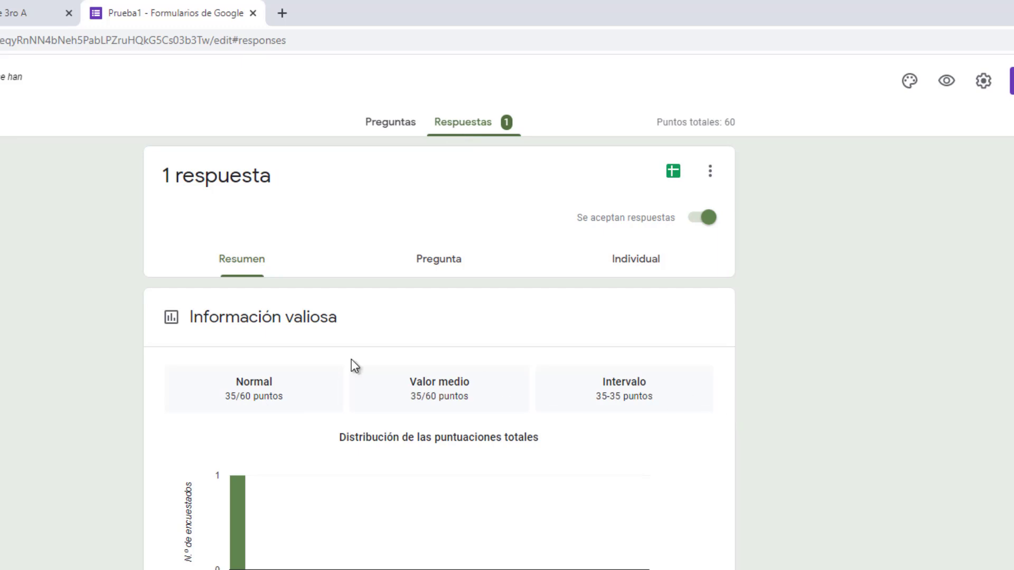
{"action": "scroll", "coordinate": [267, 438], "scroll_direction": "down", "scroll_amount": 4}
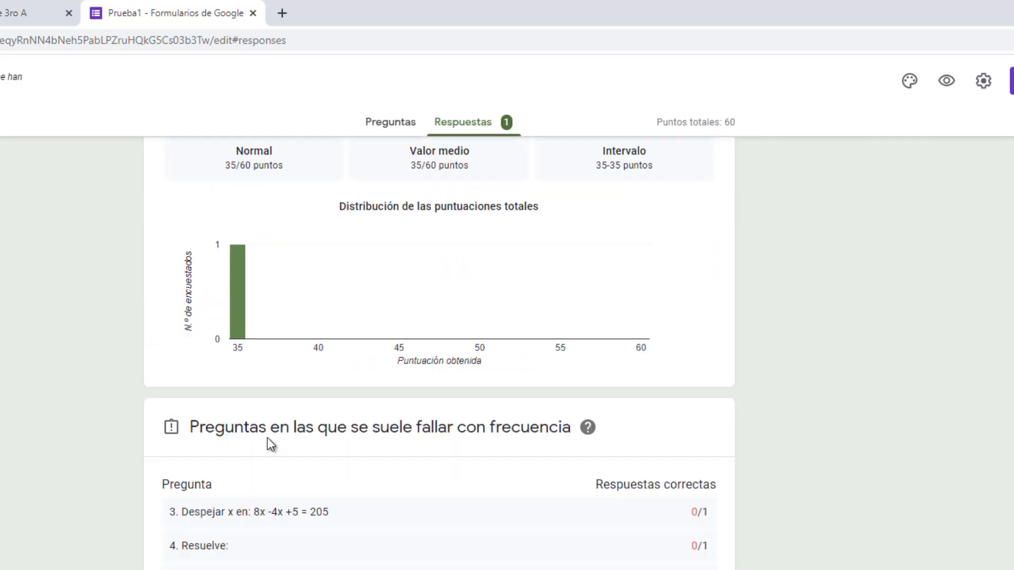
- Examine the response summary, including score statistics, frequently missed questions and the answer breakdown for each question
{"action": "scroll", "coordinate": [267, 437], "scroll_direction": "up", "scroll_amount": 4}
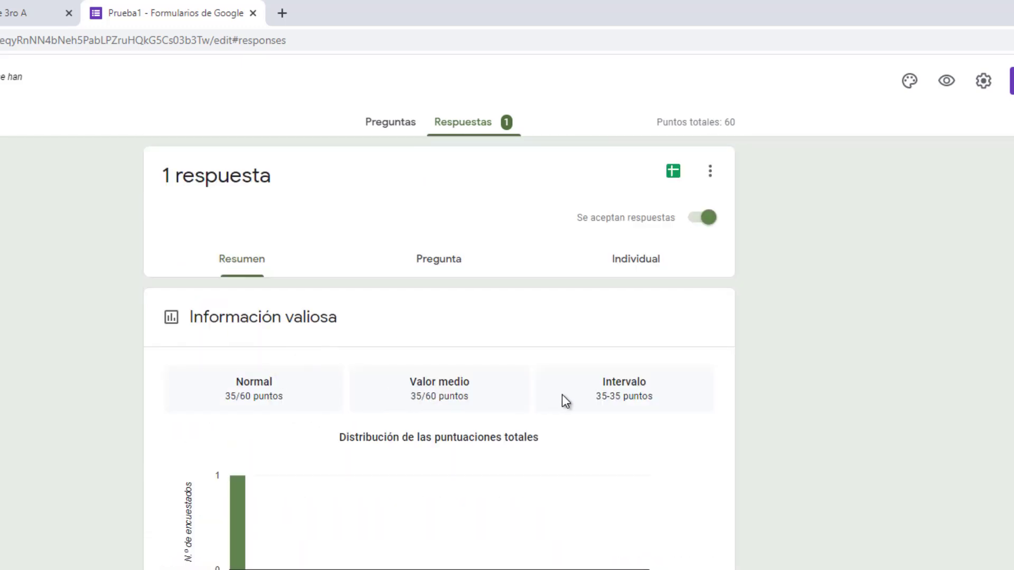
{"action": "scroll", "coordinate": [522, 488], "scroll_direction": "down", "scroll_amount": 7}
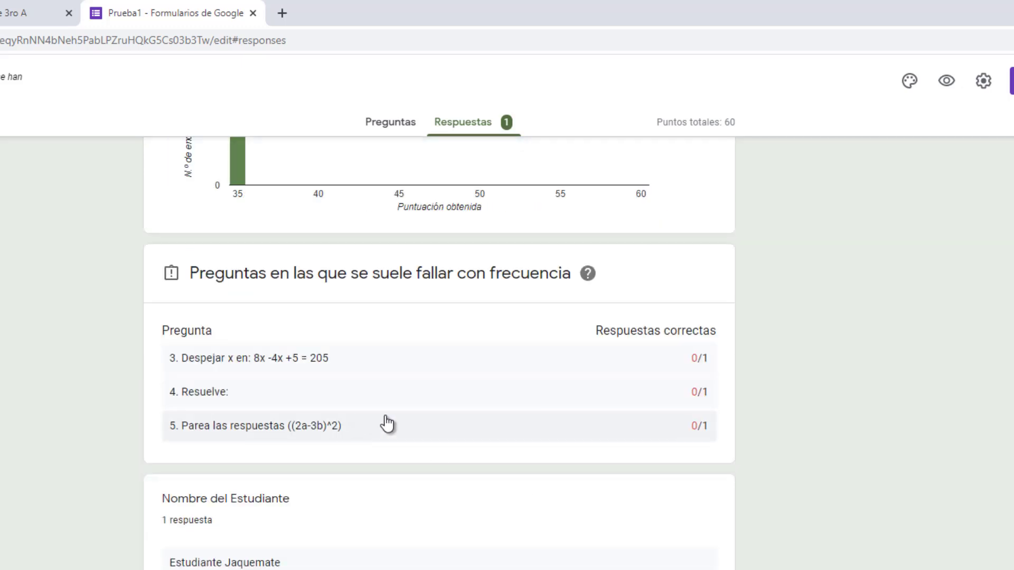
{"action": "scroll", "coordinate": [533, 459], "scroll_direction": "down", "scroll_amount": 3}
{"action": "scroll", "coordinate": [533, 460], "scroll_direction": "down", "scroll_amount": 3}
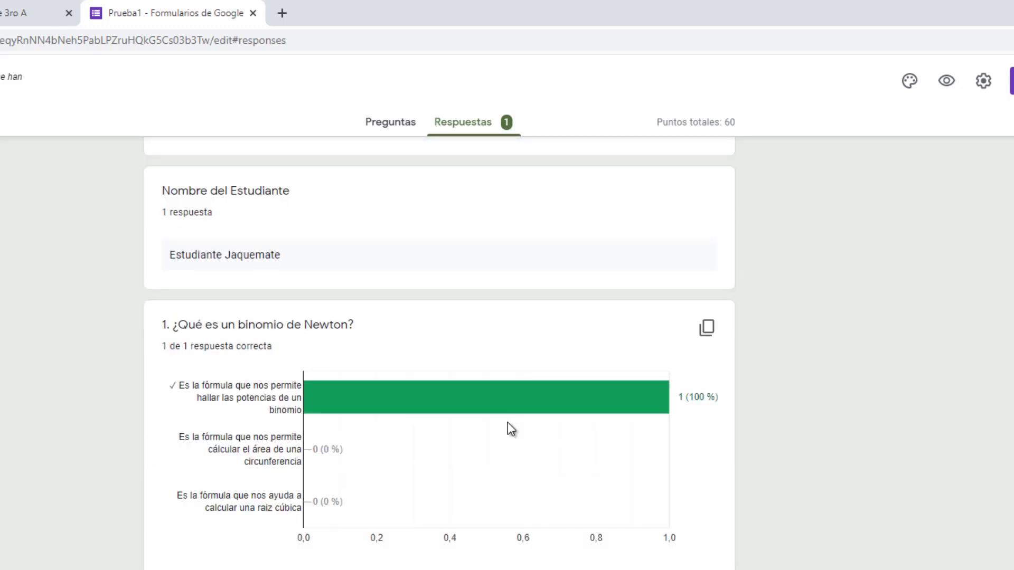
{"action": "scroll", "coordinate": [479, 446], "scroll_direction": "down", "scroll_amount": 2}
{"action": "scroll", "coordinate": [480, 445], "scroll_direction": "down", "scroll_amount": 18}
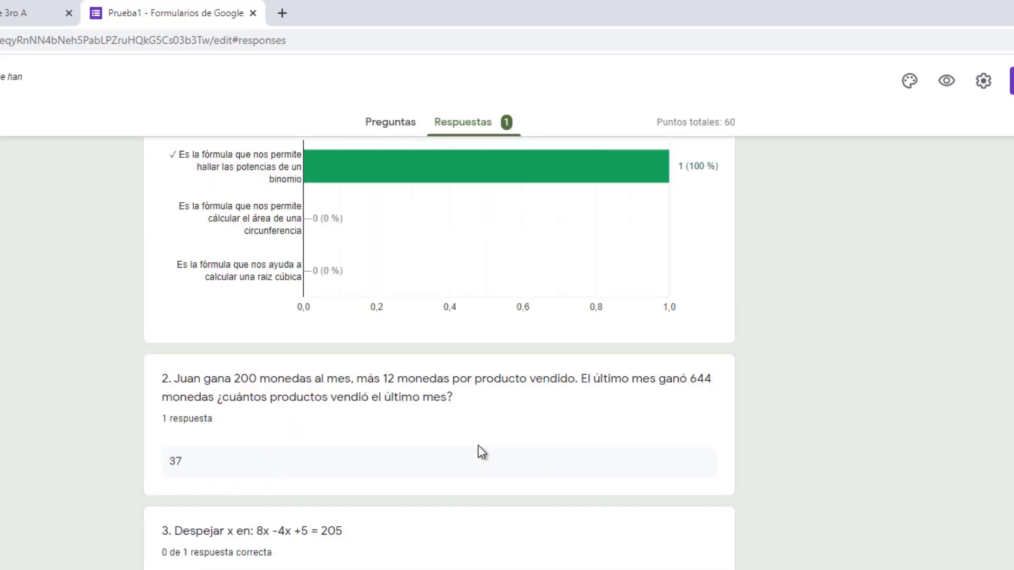
{"action": "scroll", "coordinate": [486, 486], "scroll_direction": "up", "scroll_amount": 20}
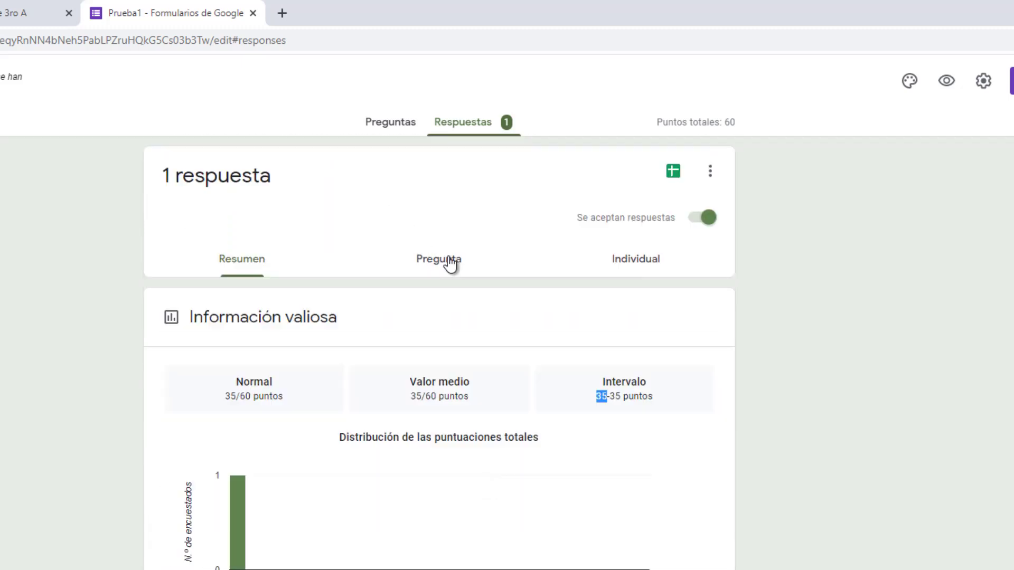
- Review the answers question by question, from Nombre del Estudiante through La imagen corresponde a
{"action": "left_click", "coordinate": [446, 260]}
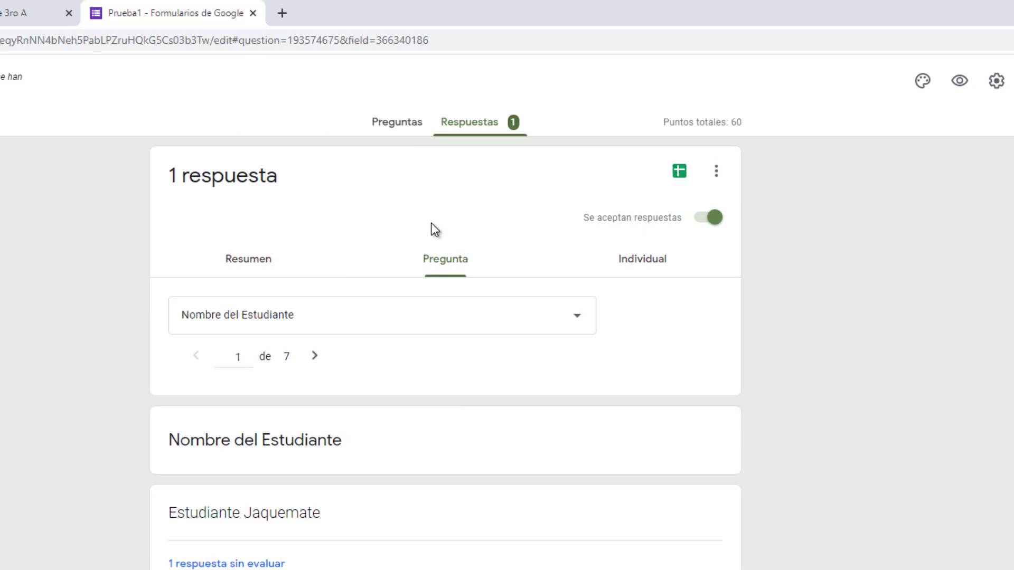
{"action": "left_click", "coordinate": [315, 355]}
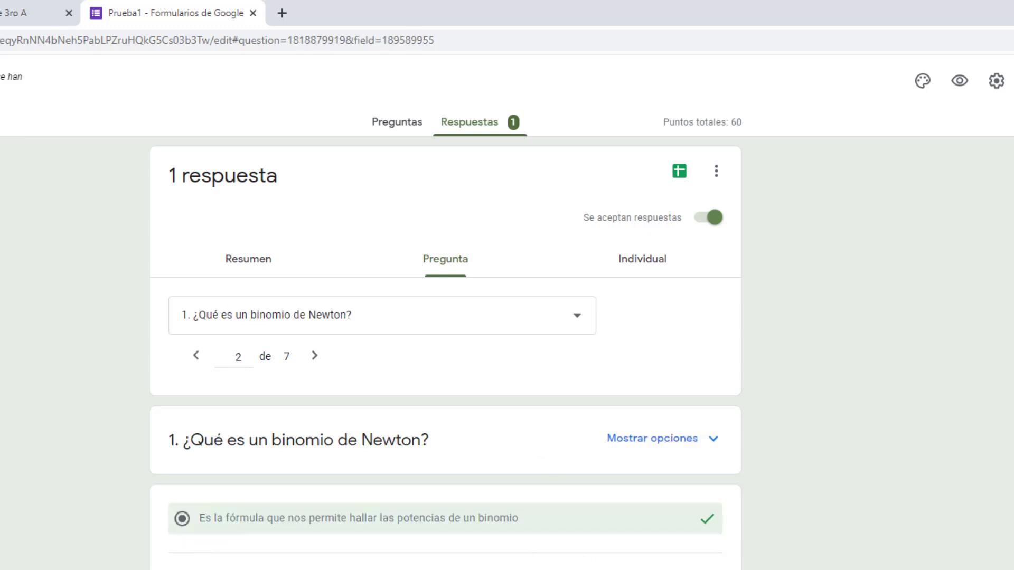
{"action": "key", "text": "Return"}
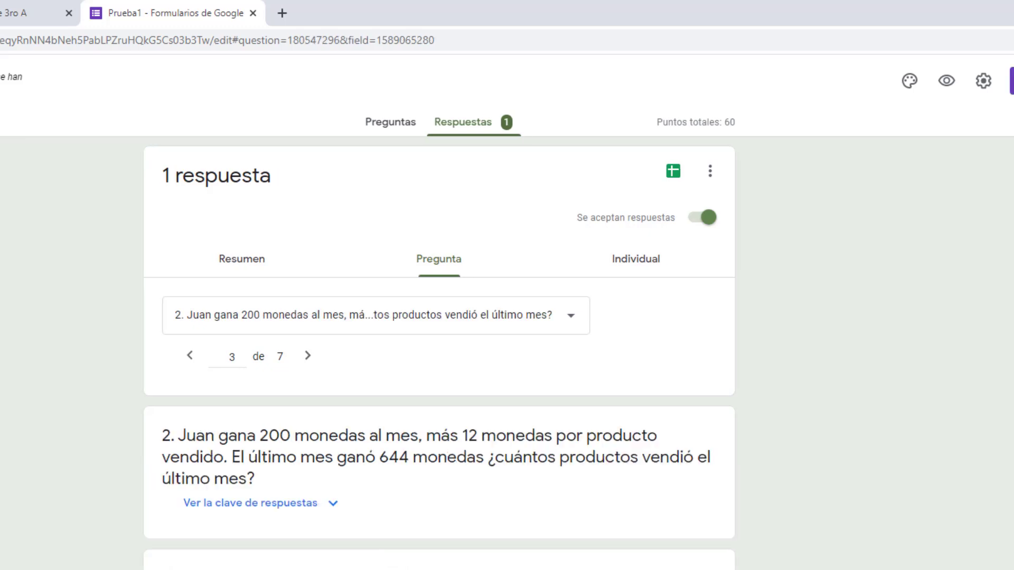
{"action": "key", "text": "Return"}
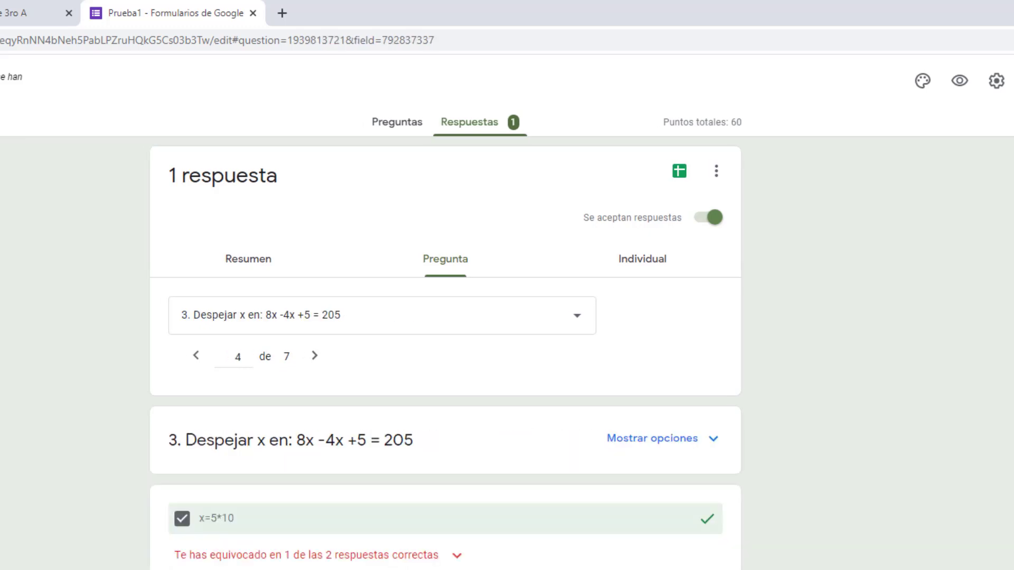
{"action": "key", "text": "Return"}
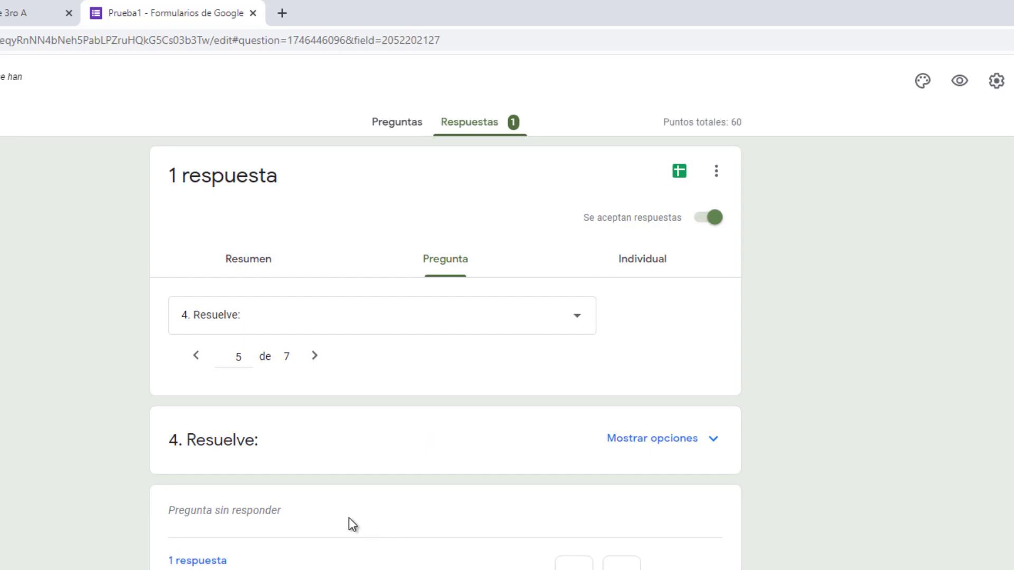
{"action": "left_click_drag", "start_coordinate": [168, 509], "coordinate": [368, 528]}
{"action": "key", "text": "Return"}
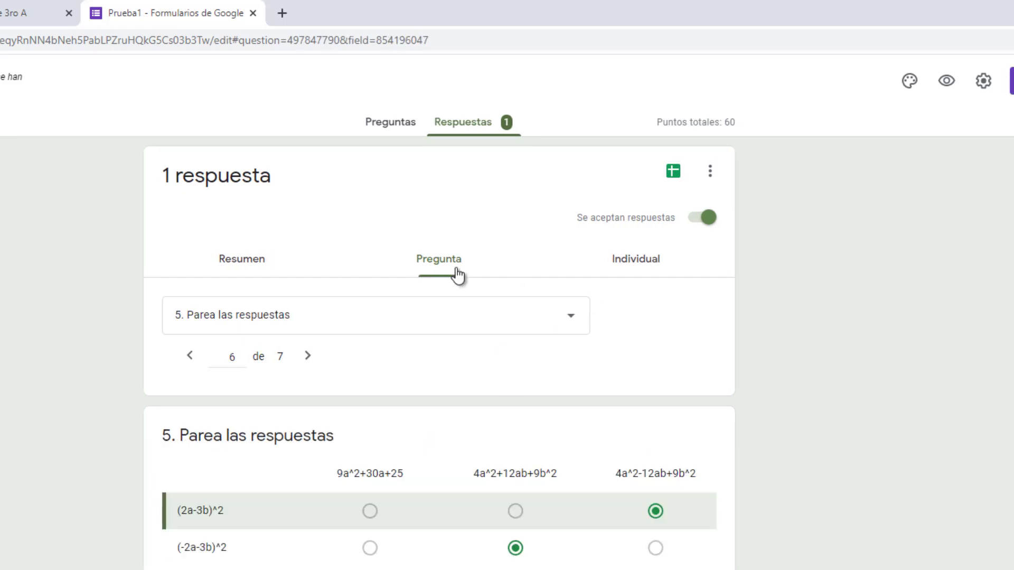
{"action": "left_click", "coordinate": [554, 317]}
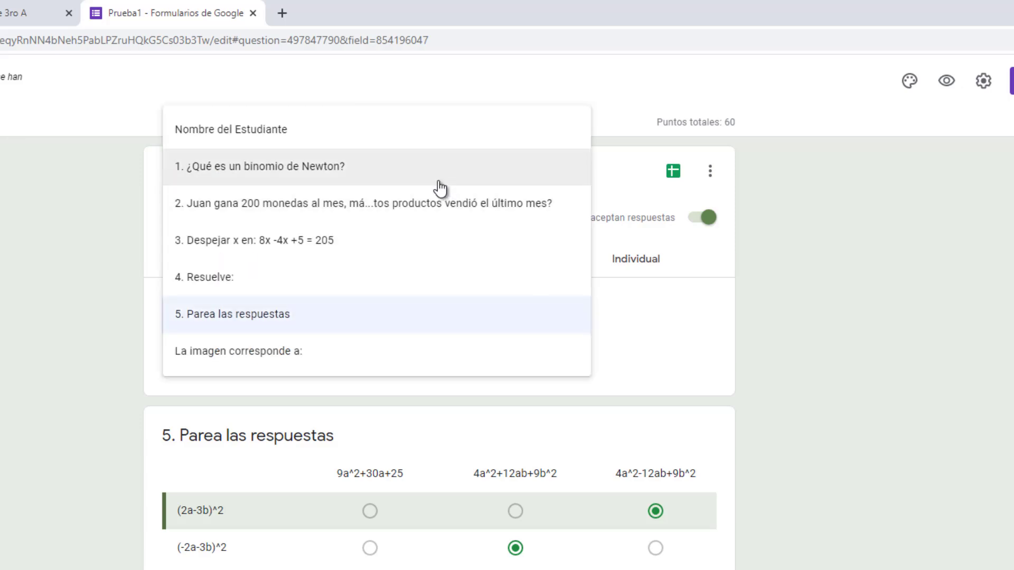
{"action": "left_click", "coordinate": [284, 361]}
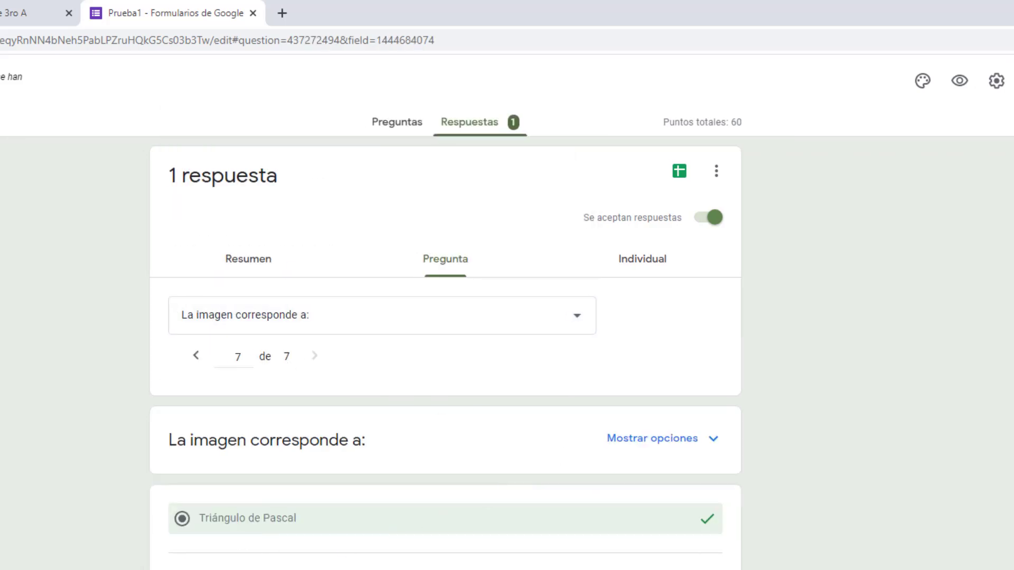
- Examine the student's individual response, checking the total score, the points for each question and the score publication date
{"action": "left_click", "coordinate": [640, 266]}
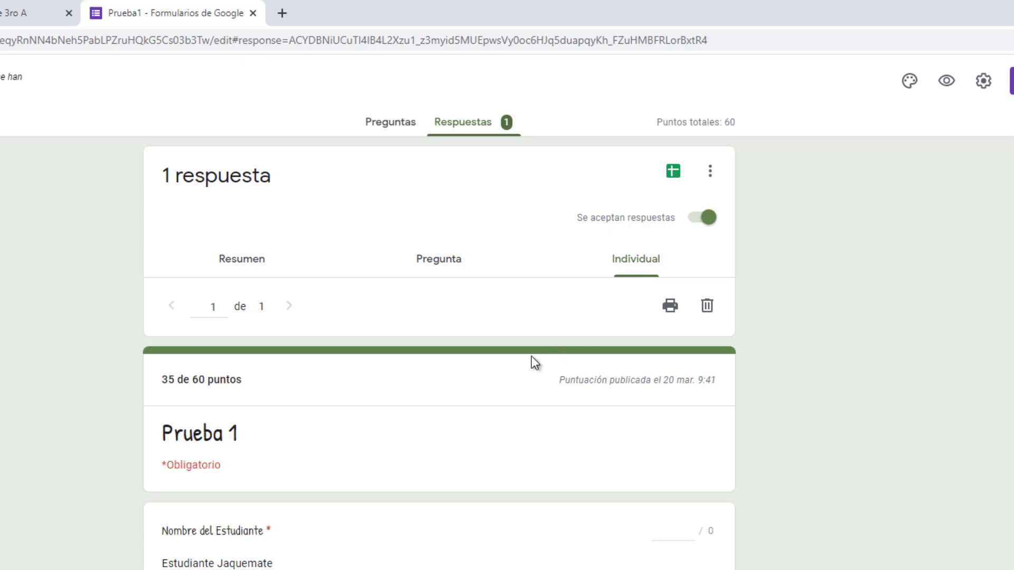
{"action": "scroll", "coordinate": [502, 423], "scroll_direction": "down", "scroll_amount": 3}
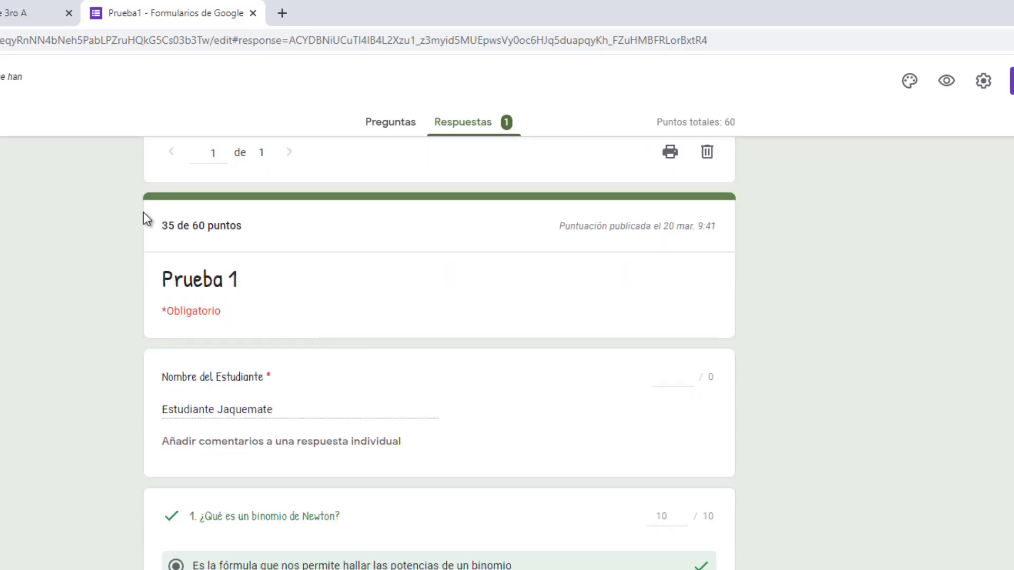
{"action": "double_click", "coordinate": [233, 227]}
{"action": "left_click", "coordinate": [242, 232]}
{"action": "triple_click", "coordinate": [251, 226]}
{"action": "scroll", "coordinate": [269, 264], "scroll_direction": "down", "scroll_amount": 3}
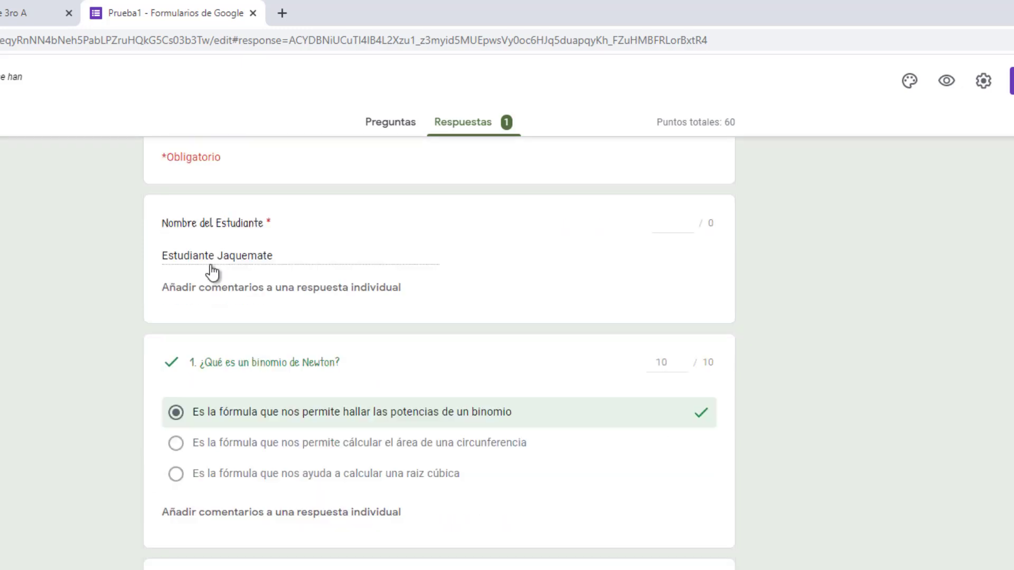
{"action": "scroll", "coordinate": [485, 462], "scroll_direction": "down", "scroll_amount": 6}
{"action": "scroll", "coordinate": [488, 463], "scroll_direction": "down", "scroll_amount": 20}
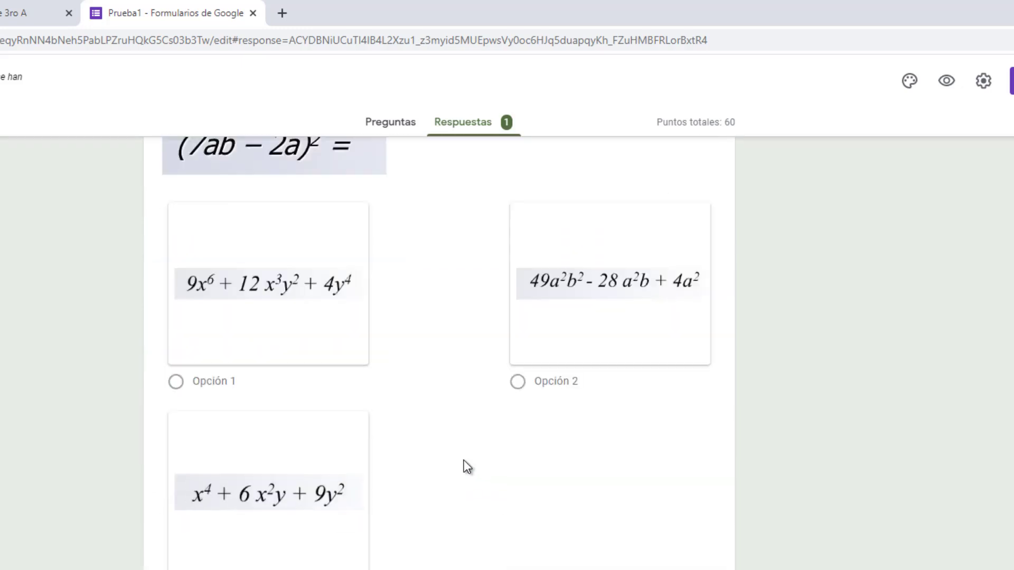
{"action": "scroll", "coordinate": [464, 460], "scroll_direction": "up", "scroll_amount": 20}
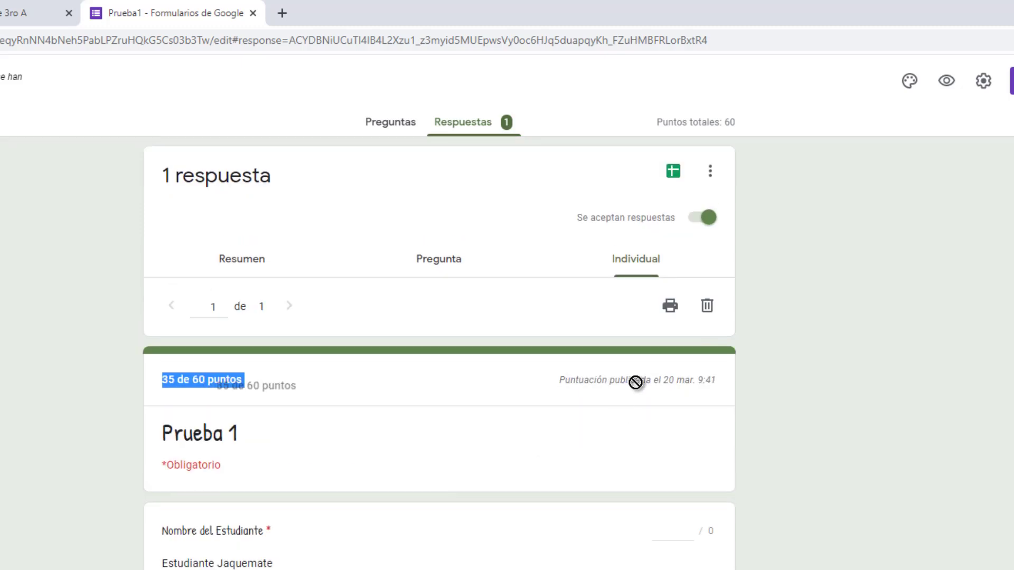
{"action": "left_click_drag", "start_coordinate": [717, 380], "coordinate": [559, 380]}
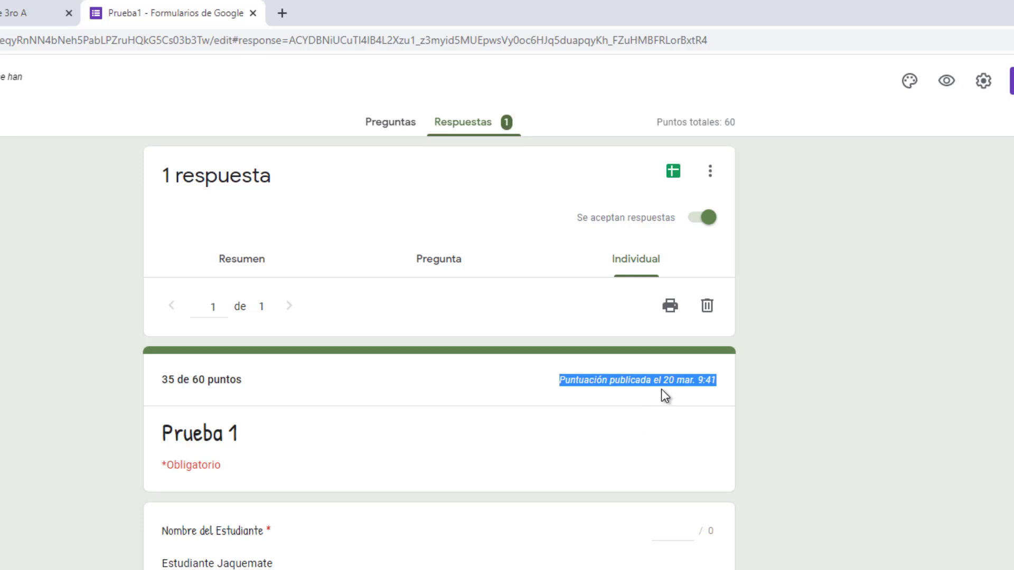
{"action": "left_click", "coordinate": [680, 393]}
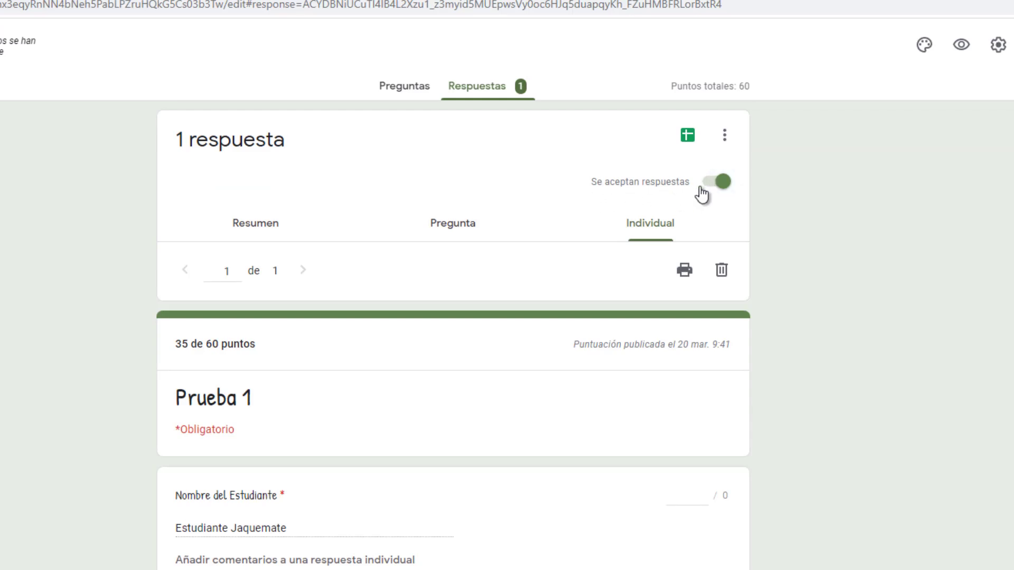
- Stop accepting responses, check the closed form page in the preview, and re-enable accepting responses
{"action": "left_click", "coordinate": [706, 182]}
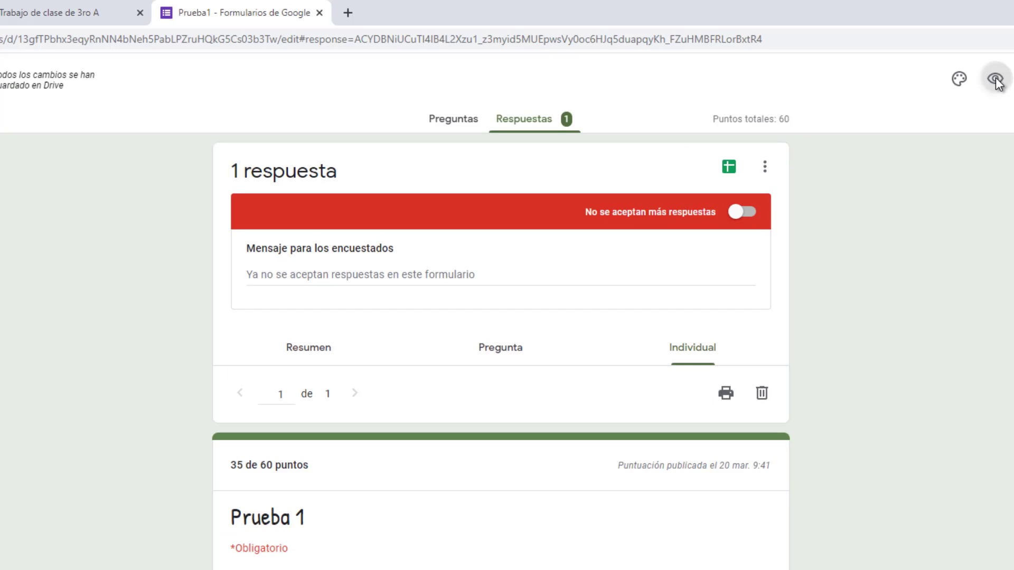
{"action": "left_click", "coordinate": [995, 81]}
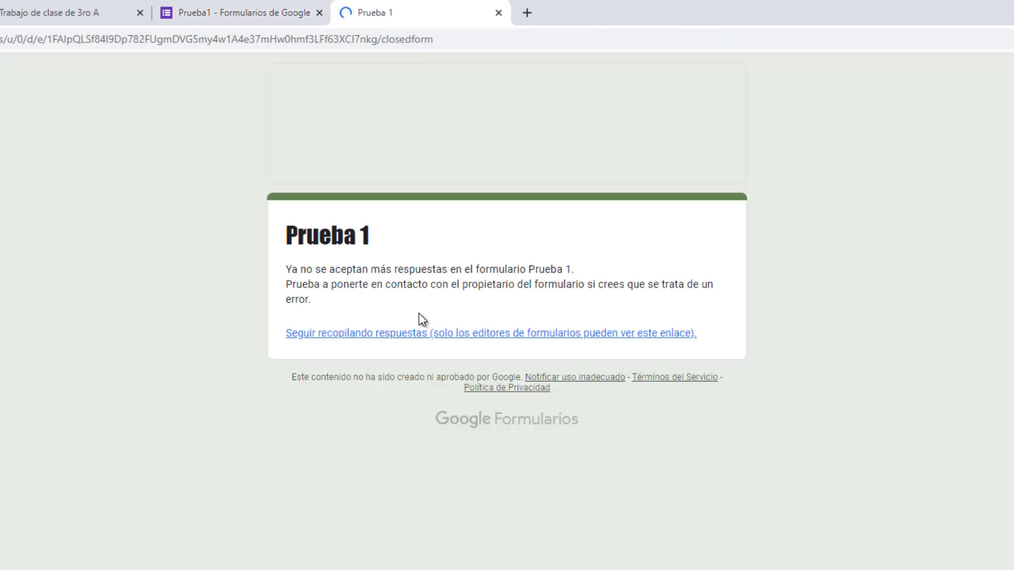
{"action": "left_click_drag", "start_coordinate": [288, 235], "coordinate": [584, 310]}
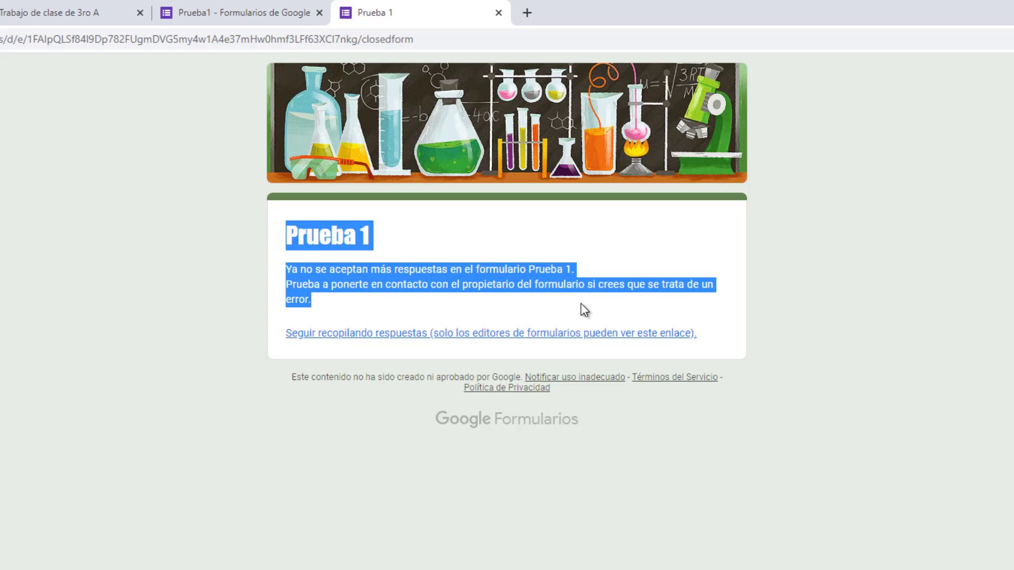
{"action": "left_click", "coordinate": [498, 13]}
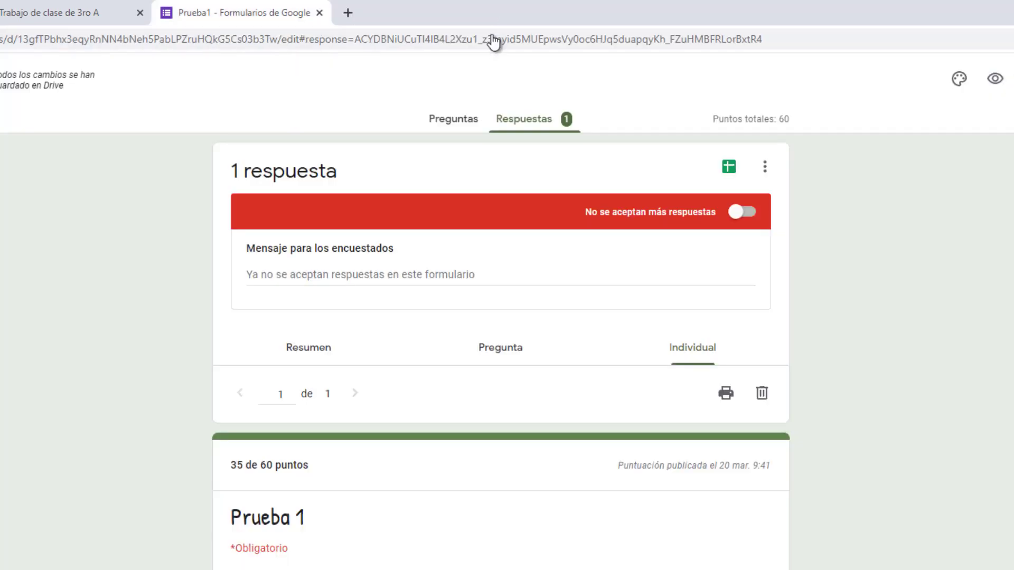
{"action": "left_click", "coordinate": [744, 215]}
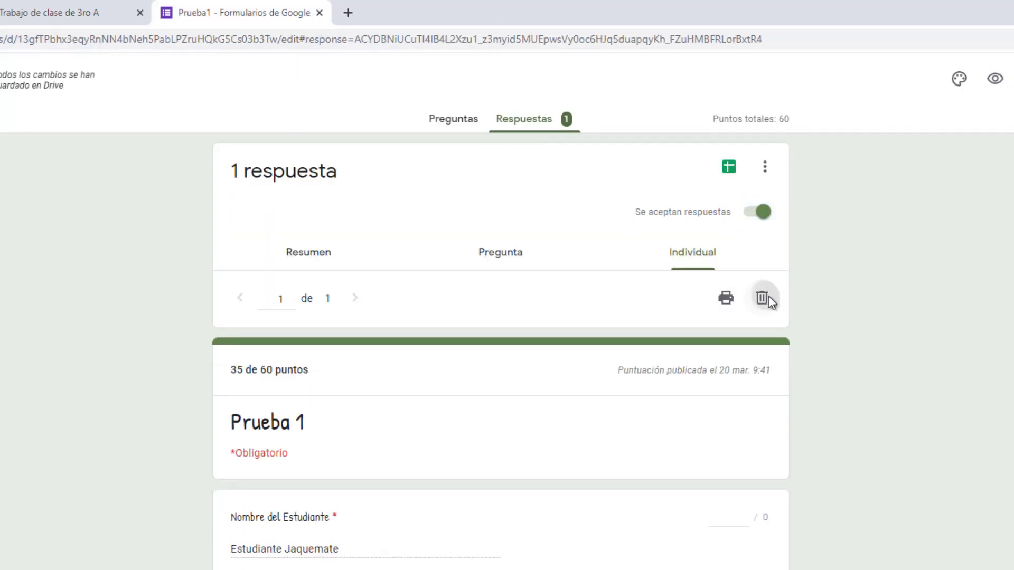
- Delete the student's individual test response and confirm its removal
{"action": "left_click", "coordinate": [763, 298]}
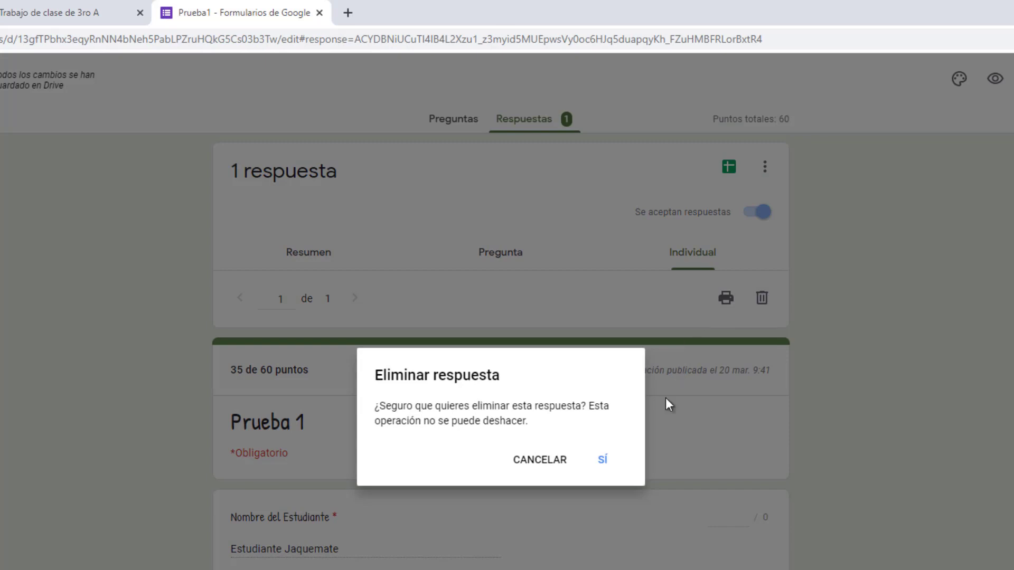
{"action": "left_click", "coordinate": [604, 460]}
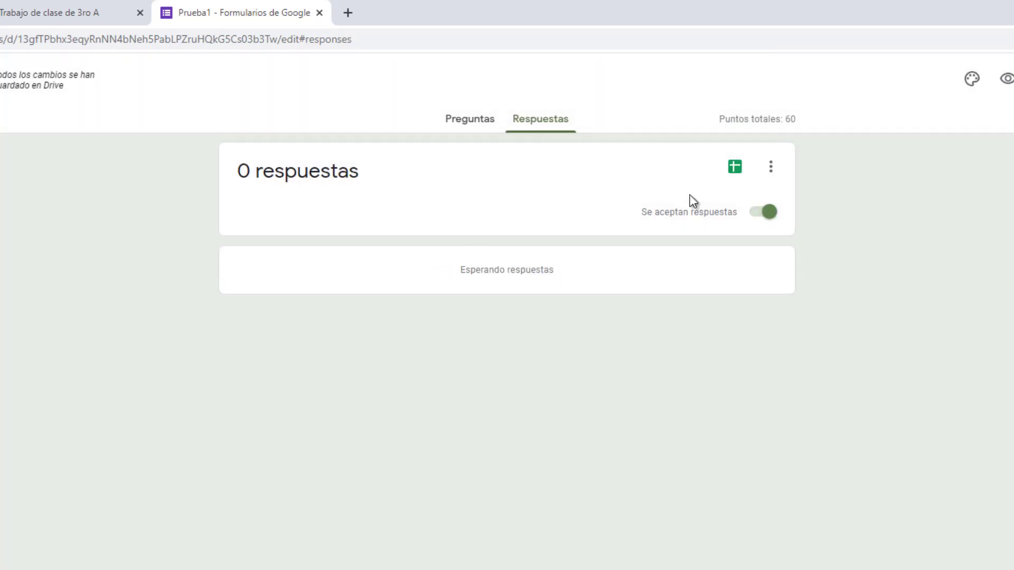
- Turn on email notifications for new responses to the form
{"action": "left_click", "coordinate": [457, 129]}
{"action": "left_click", "coordinate": [549, 131]}
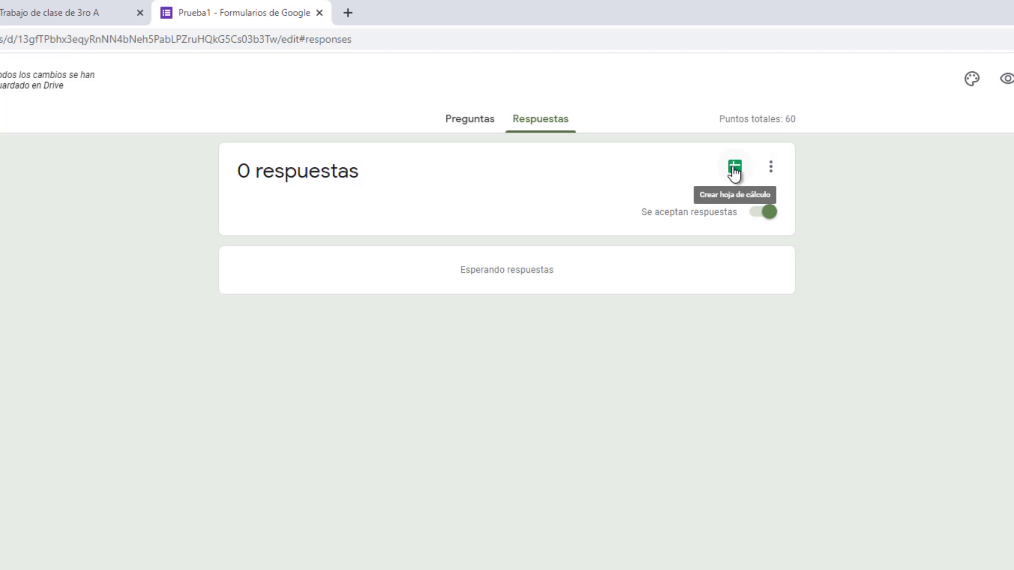
{"action": "left_click", "coordinate": [768, 170]}
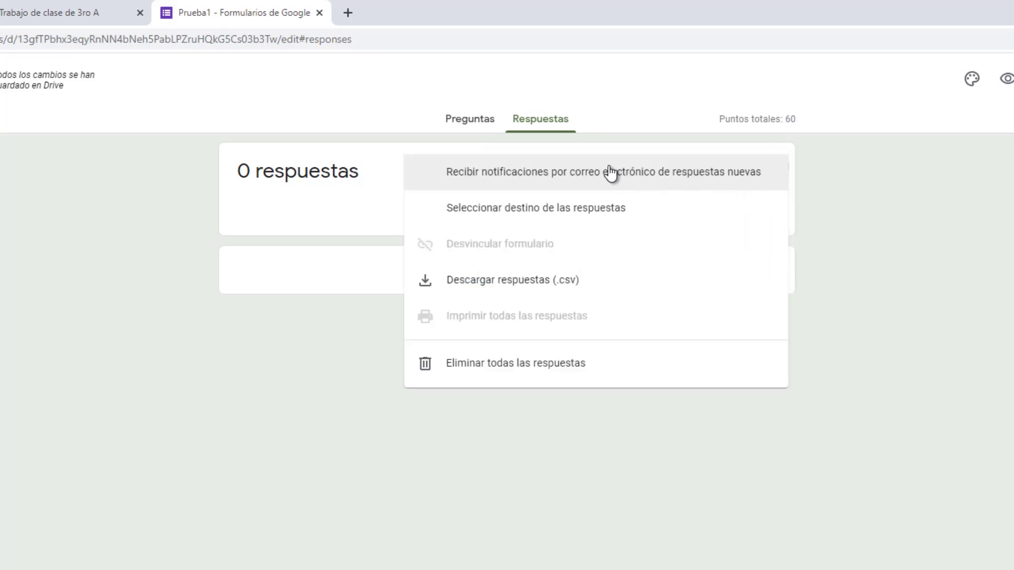
{"action": "left_click", "coordinate": [479, 175]}
- Look at the response destination settings without creating a spreadsheet, and view the remaining response options such as the CSV download
{"action": "left_click", "coordinate": [768, 170]}
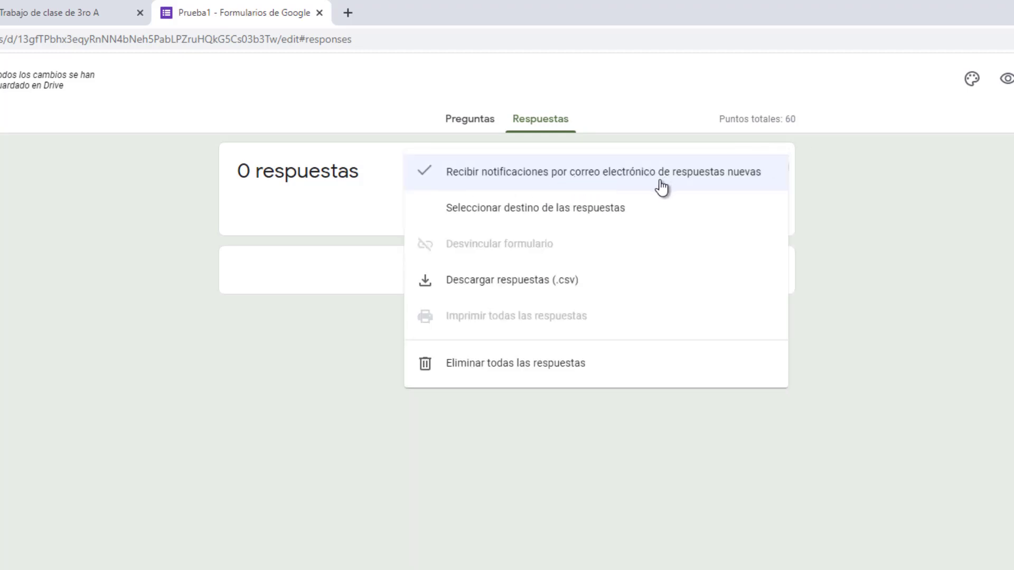
{"action": "left_click", "coordinate": [548, 200]}
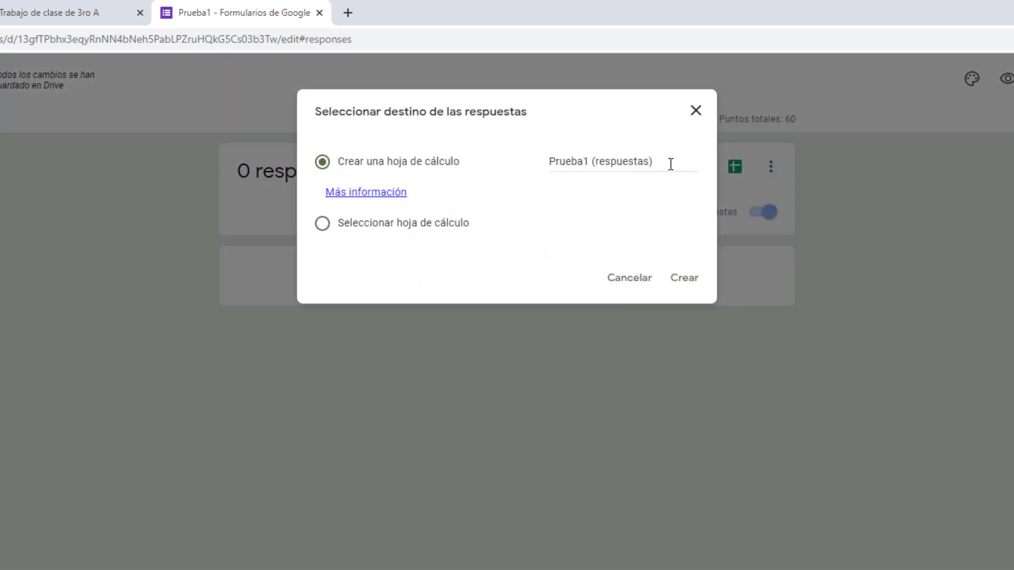
{"action": "left_click", "coordinate": [693, 115]}
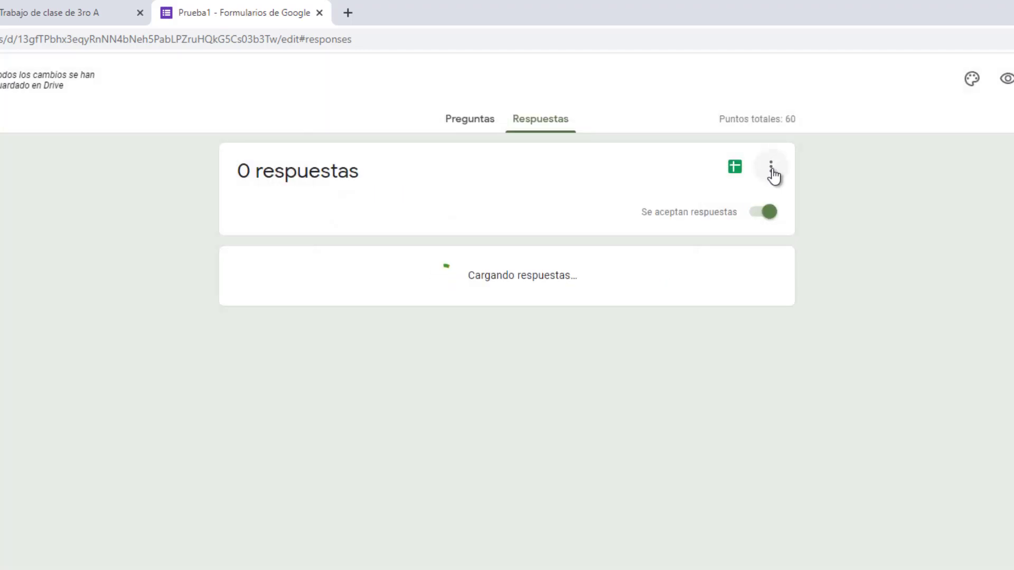
{"action": "left_click", "coordinate": [770, 168]}
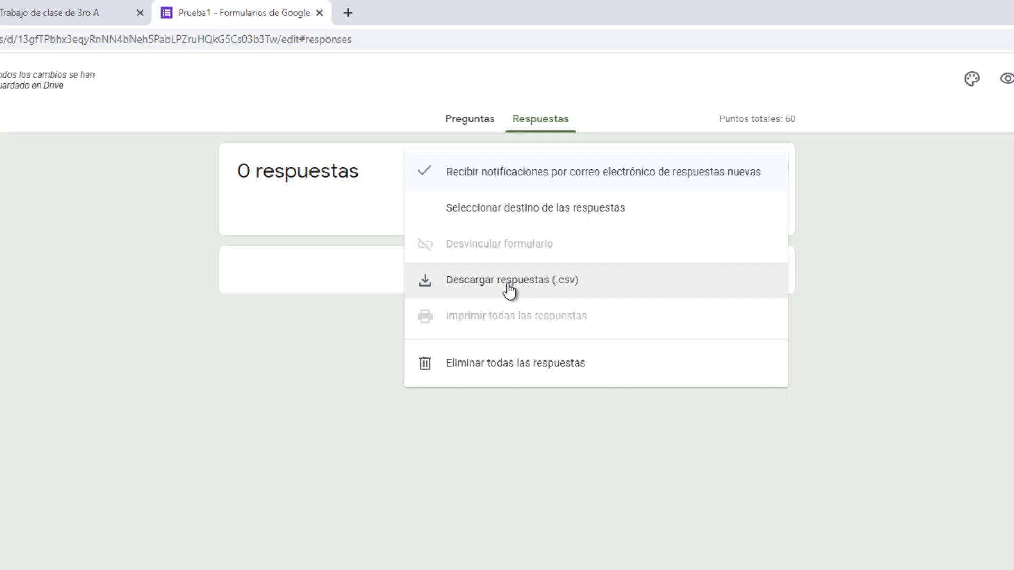
{"action": "key", "text": "Escape"}
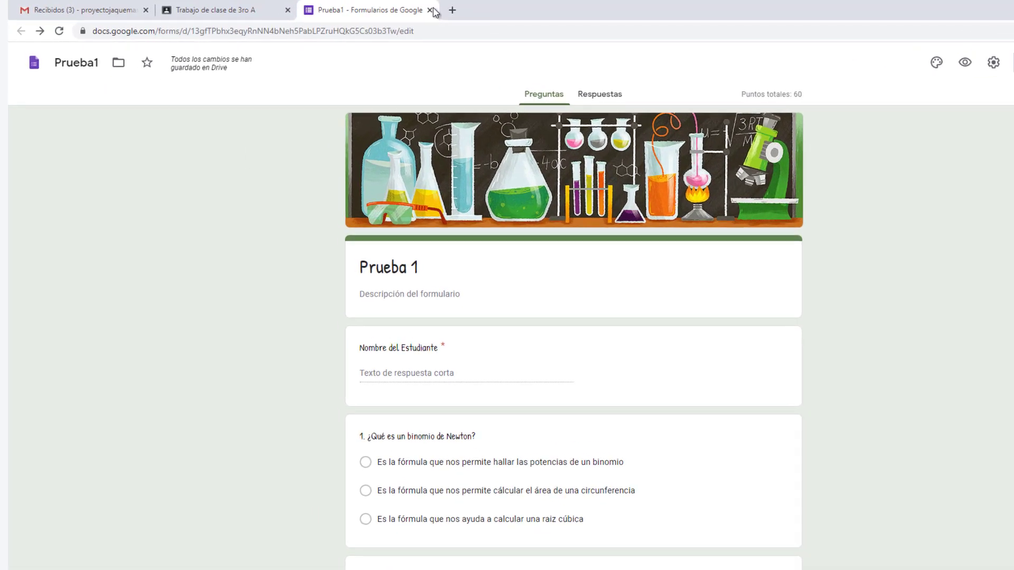
- Close the form editor and return to the Prueba 1 assignment in Google Classroom
{"action": "left_click", "coordinate": [451, 11]}
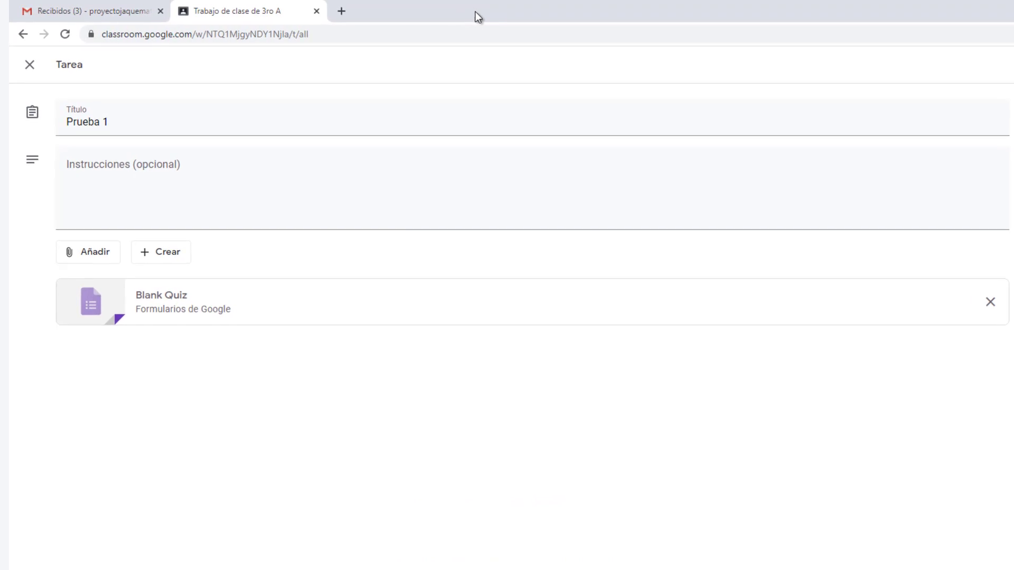
- Reload the classwork page of 3ro A and reopen the Prueba 1 draft for editing
{"action": "left_click", "coordinate": [75, 36]}
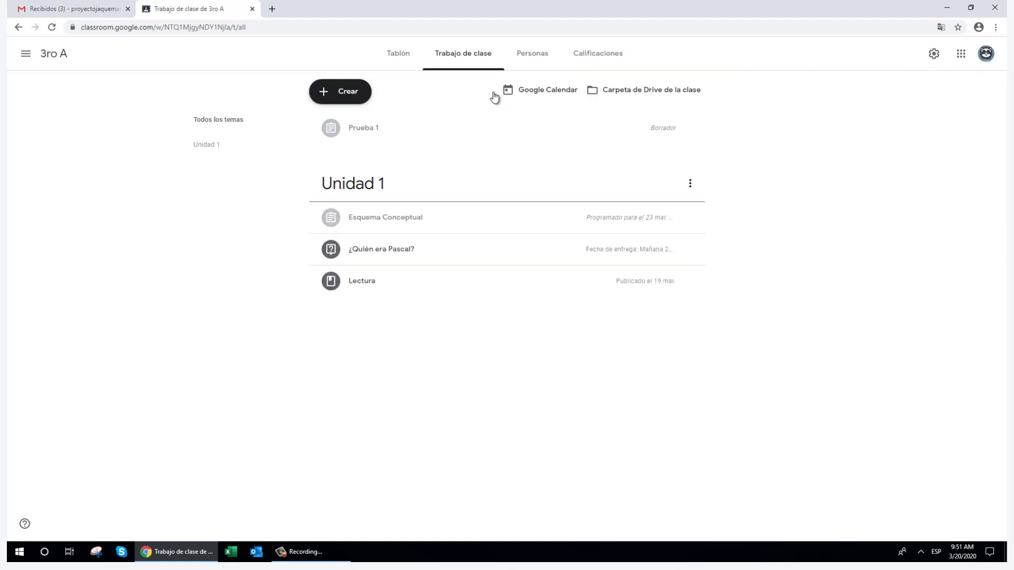
{"action": "left_click", "coordinate": [351, 133]}
{"action": "left_click", "coordinate": [337, 192]}
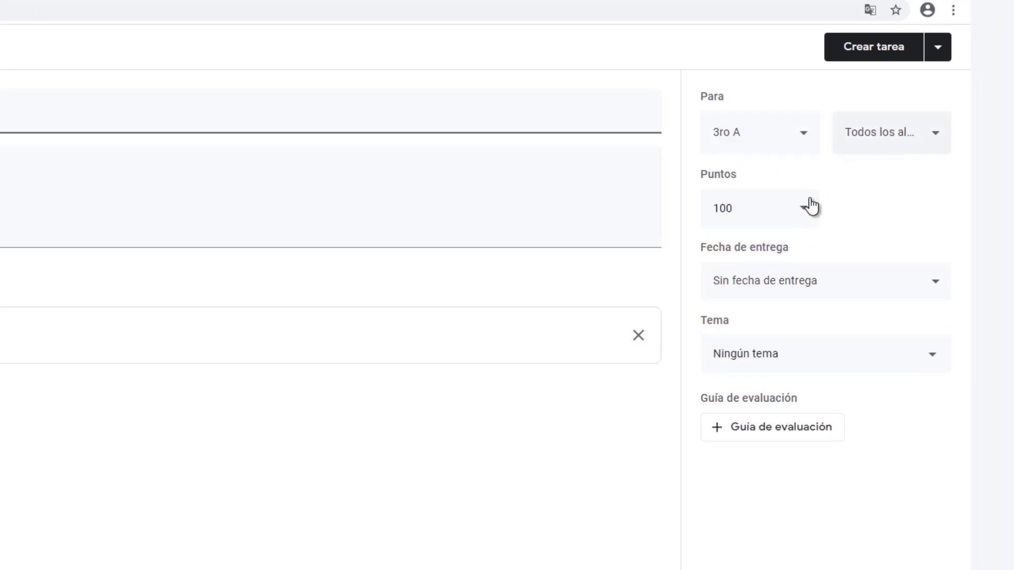
- Set the Prueba 1 assignment's points to 60
{"action": "left_click", "coordinate": [756, 208]}
{"action": "type", "text": "60"}
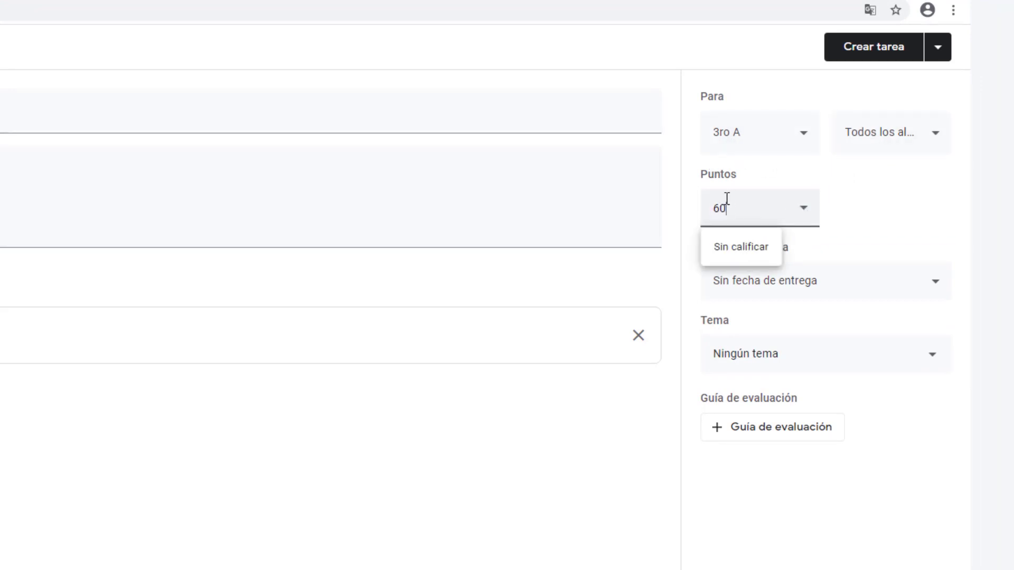
{"action": "left_click", "coordinate": [858, 221]}
- Set the assignment's due date to 24 March 2020 and file it under the topic Unidad 1
{"action": "left_click", "coordinate": [825, 280]}
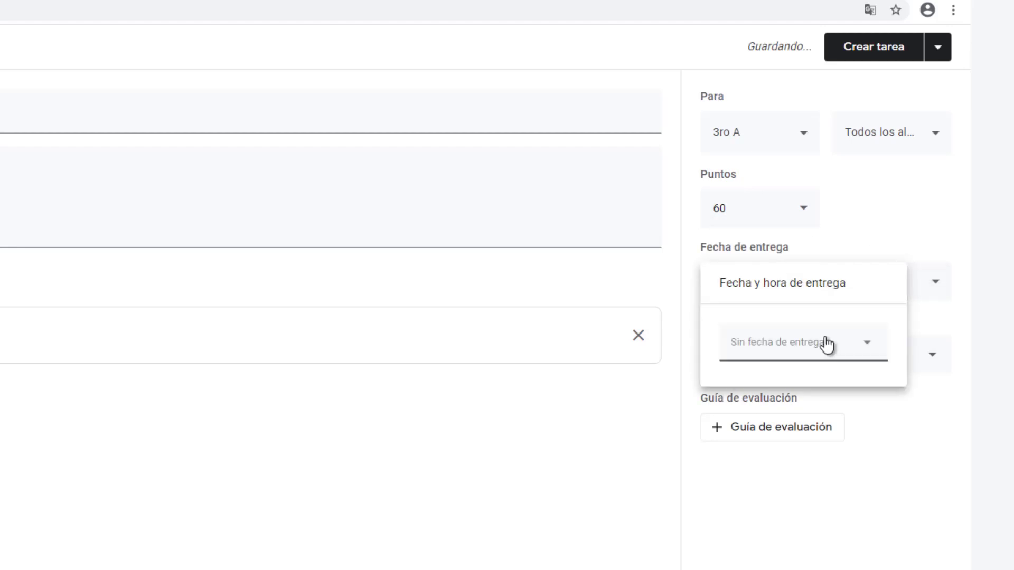
{"action": "left_click", "coordinate": [829, 344]}
{"action": "left_click", "coordinate": [763, 516]}
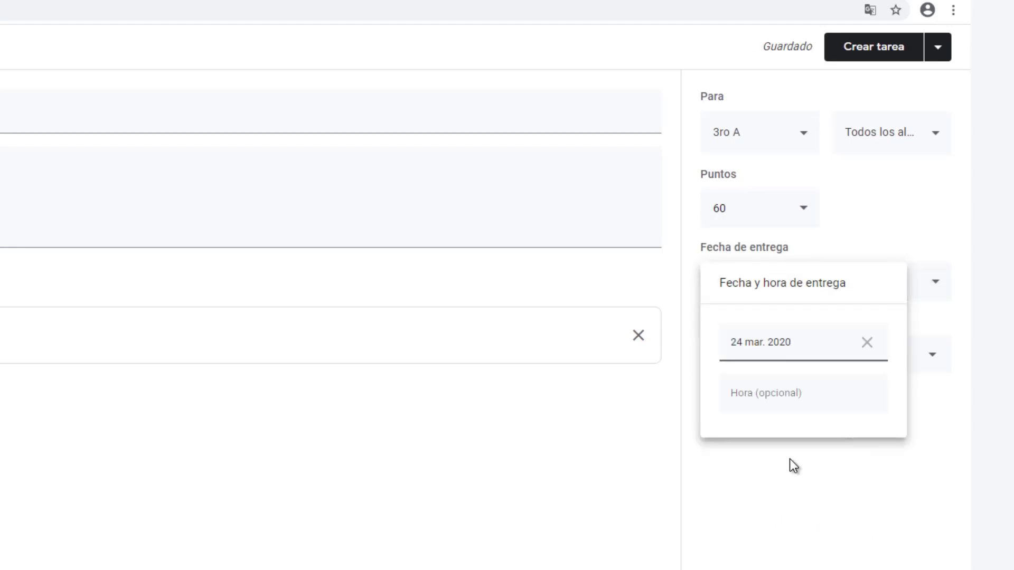
{"action": "left_click", "coordinate": [799, 421]}
{"action": "left_click", "coordinate": [800, 510]}
{"action": "left_click", "coordinate": [805, 348]}
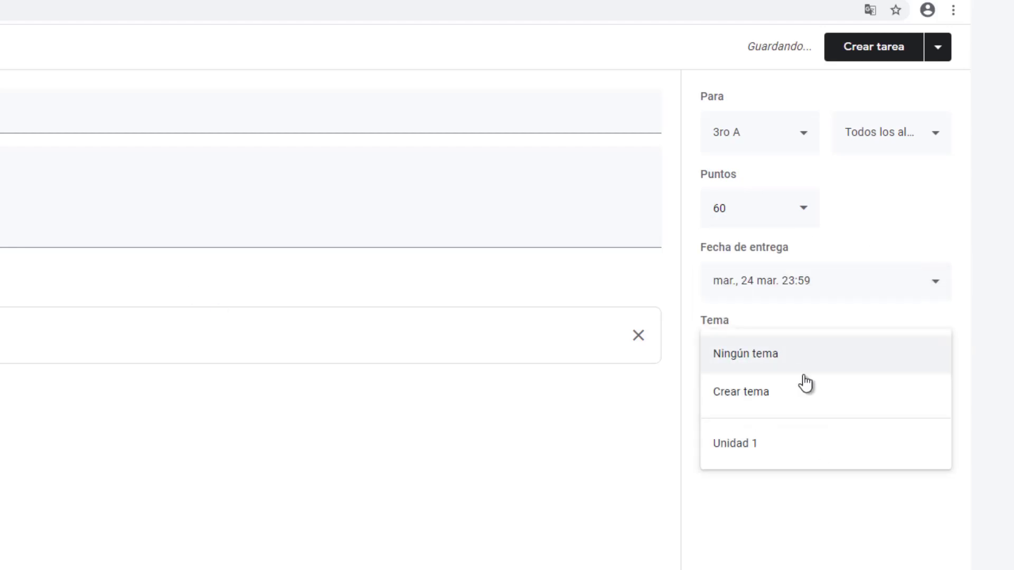
{"action": "left_click", "coordinate": [749, 452]}
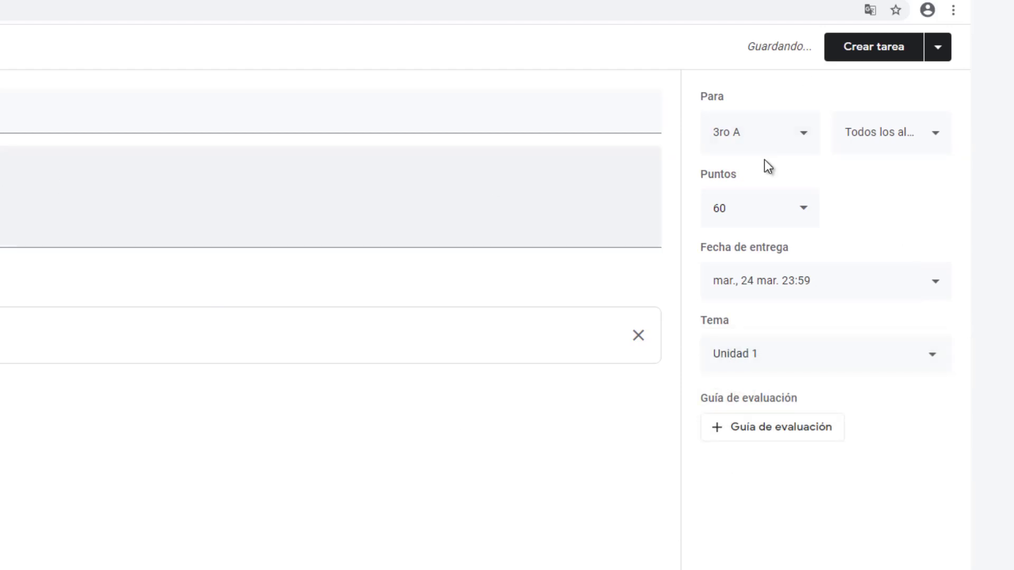
- Publish the Prueba 1 assignment to the class and review the upcoming due dates in the class stream
{"action": "left_click", "coordinate": [885, 59]}
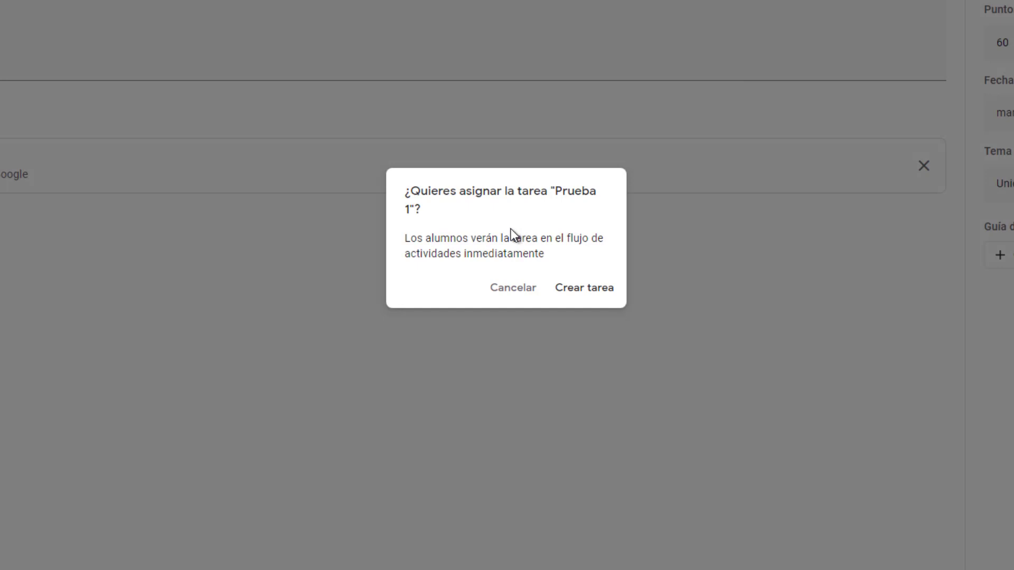
{"action": "left_click", "coordinate": [590, 291]}
{"action": "left_click", "coordinate": [327, 32]}
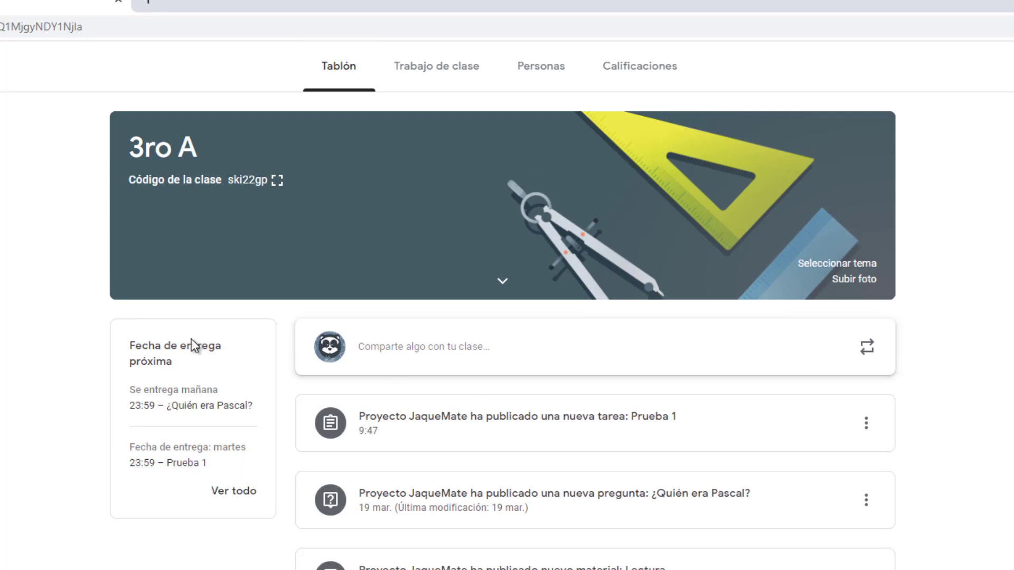
{"action": "left_click_drag", "start_coordinate": [131, 343], "coordinate": [245, 513]}
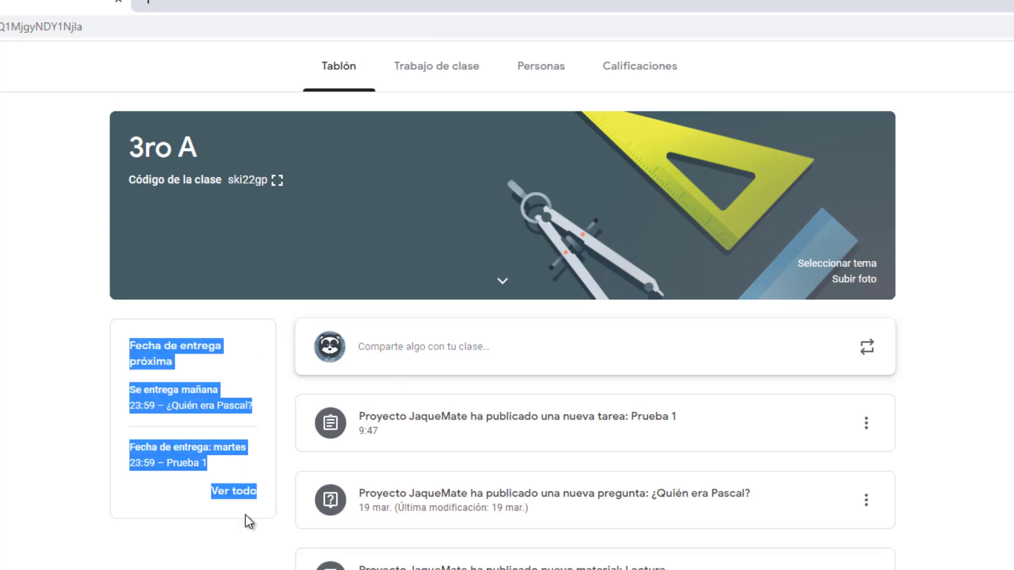